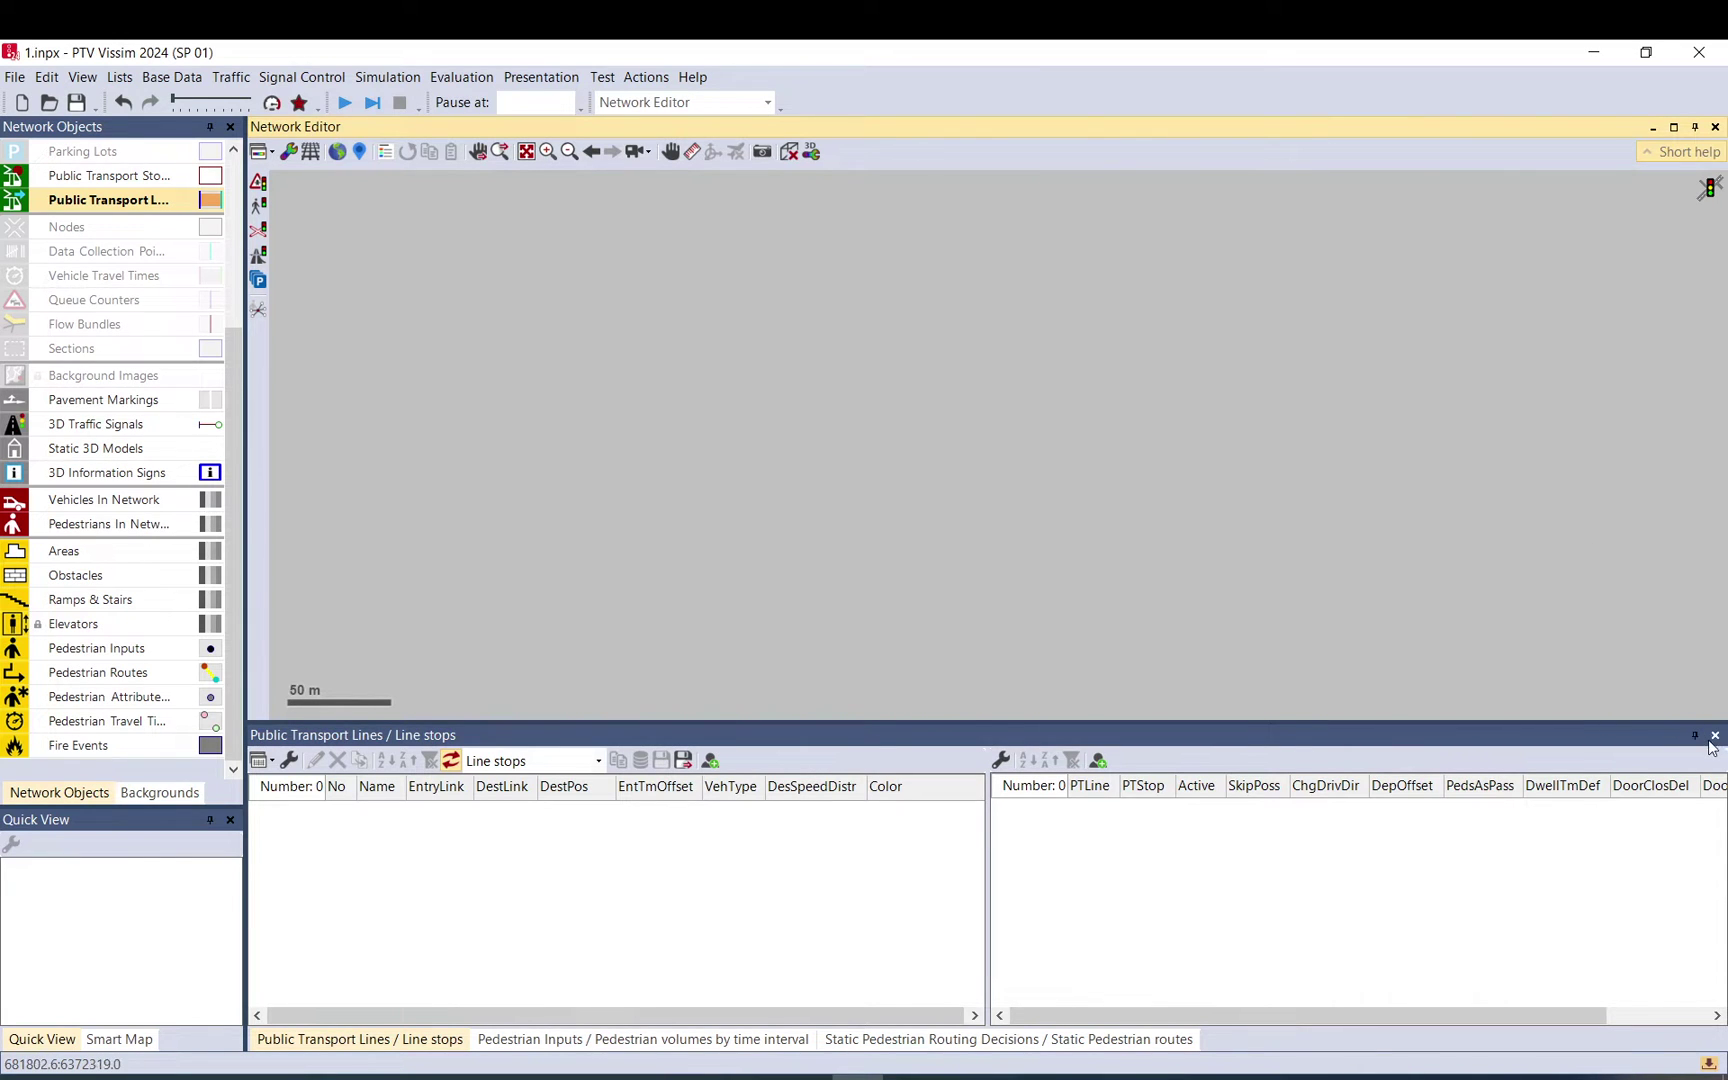
Step: Close the line stops, pedestrian inputs and pedestrian routing decisions list panels
{"action": "left_click", "coordinate": [1712, 740]}
{"action": "left_click", "coordinate": [1712, 740]}
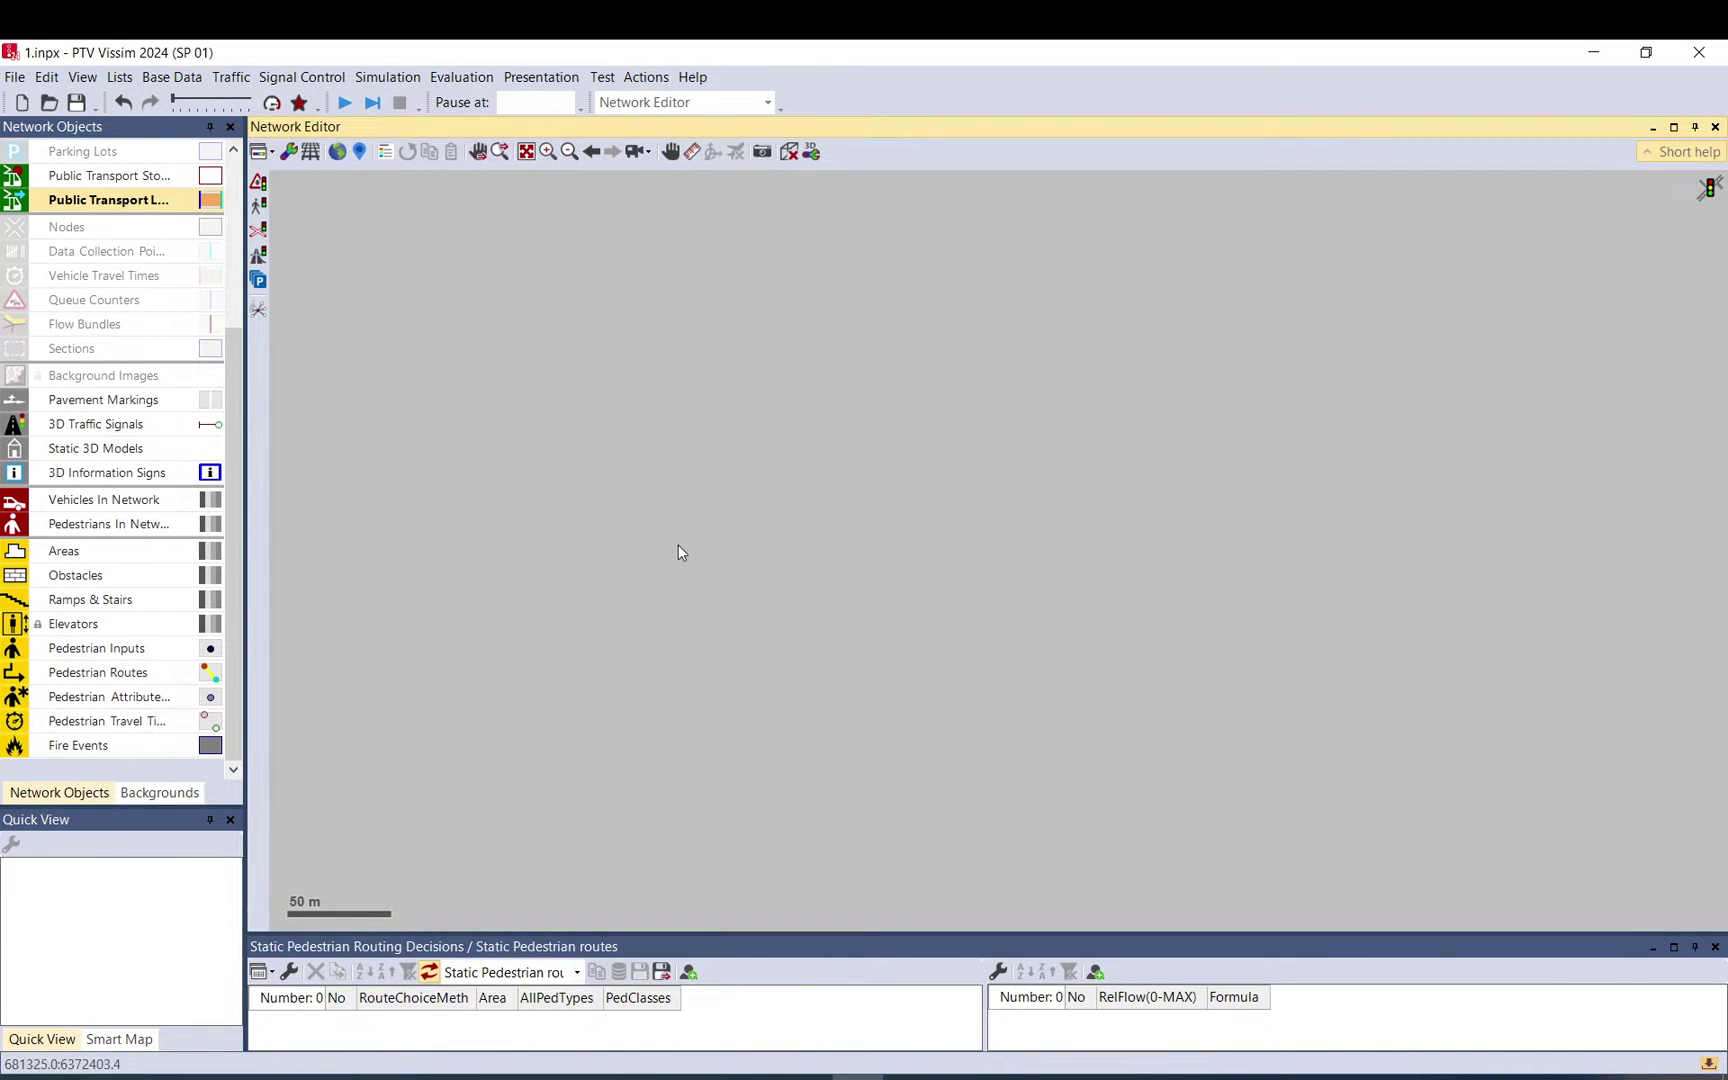
{"action": "left_click", "coordinate": [1715, 946]}
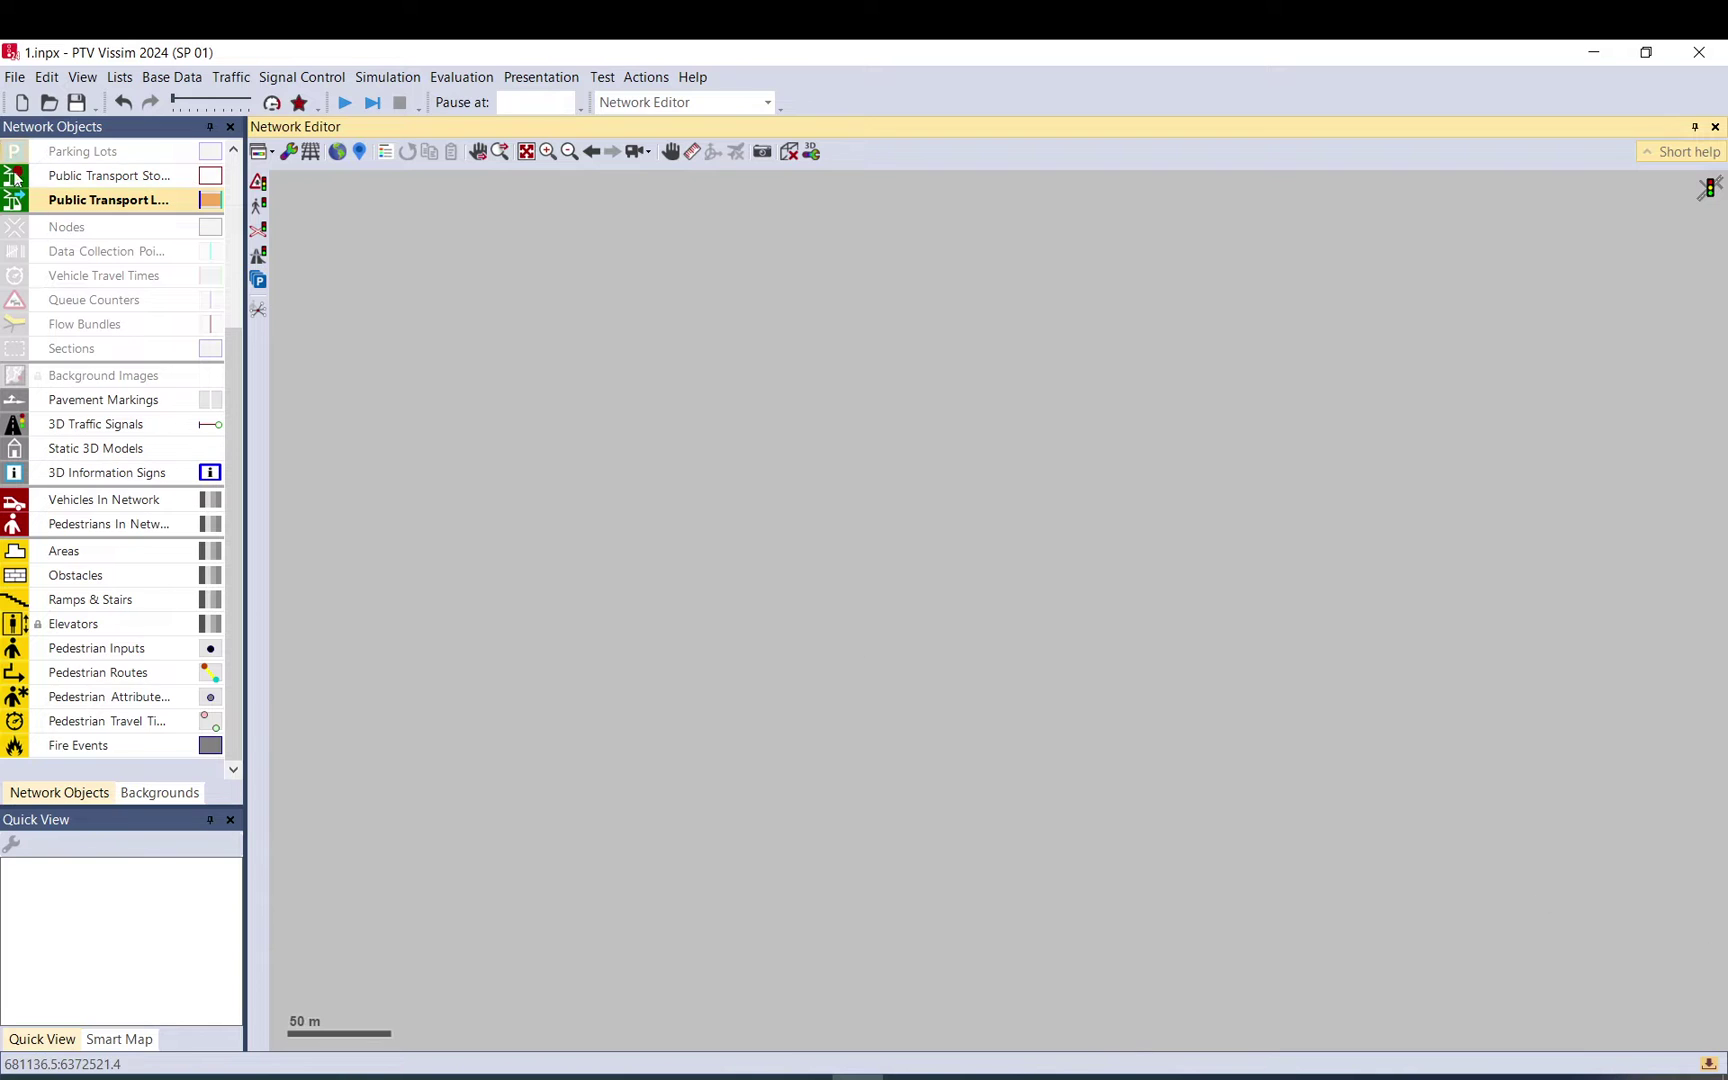
Step: Draw a single left-to-right road link about 313 m long
{"action": "scroll", "coordinate": [120, 300], "scroll_direction": "up", "scroll_amount": 4}
{"action": "left_click", "coordinate": [62, 151]}
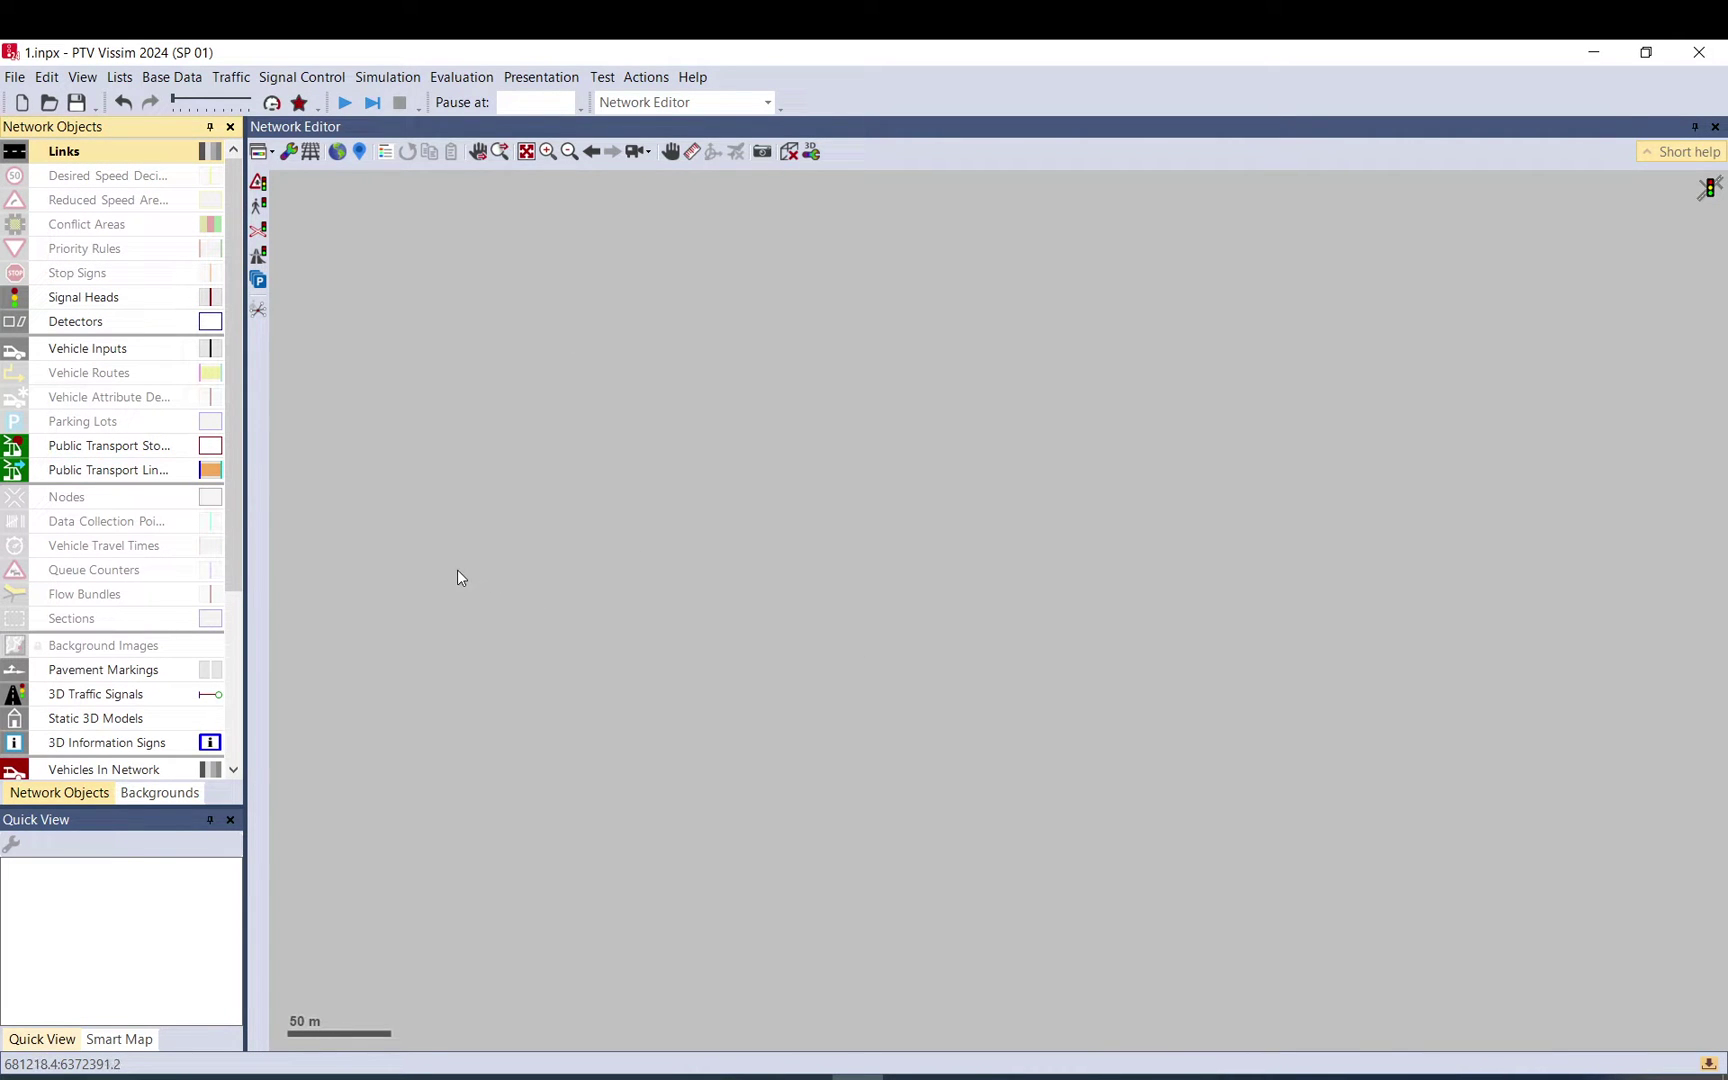
{"action": "left_click_drag", "start_coordinate": [458, 560], "coordinate": [1458, 560]}
{"action": "left_click", "coordinate": [887, 918]}
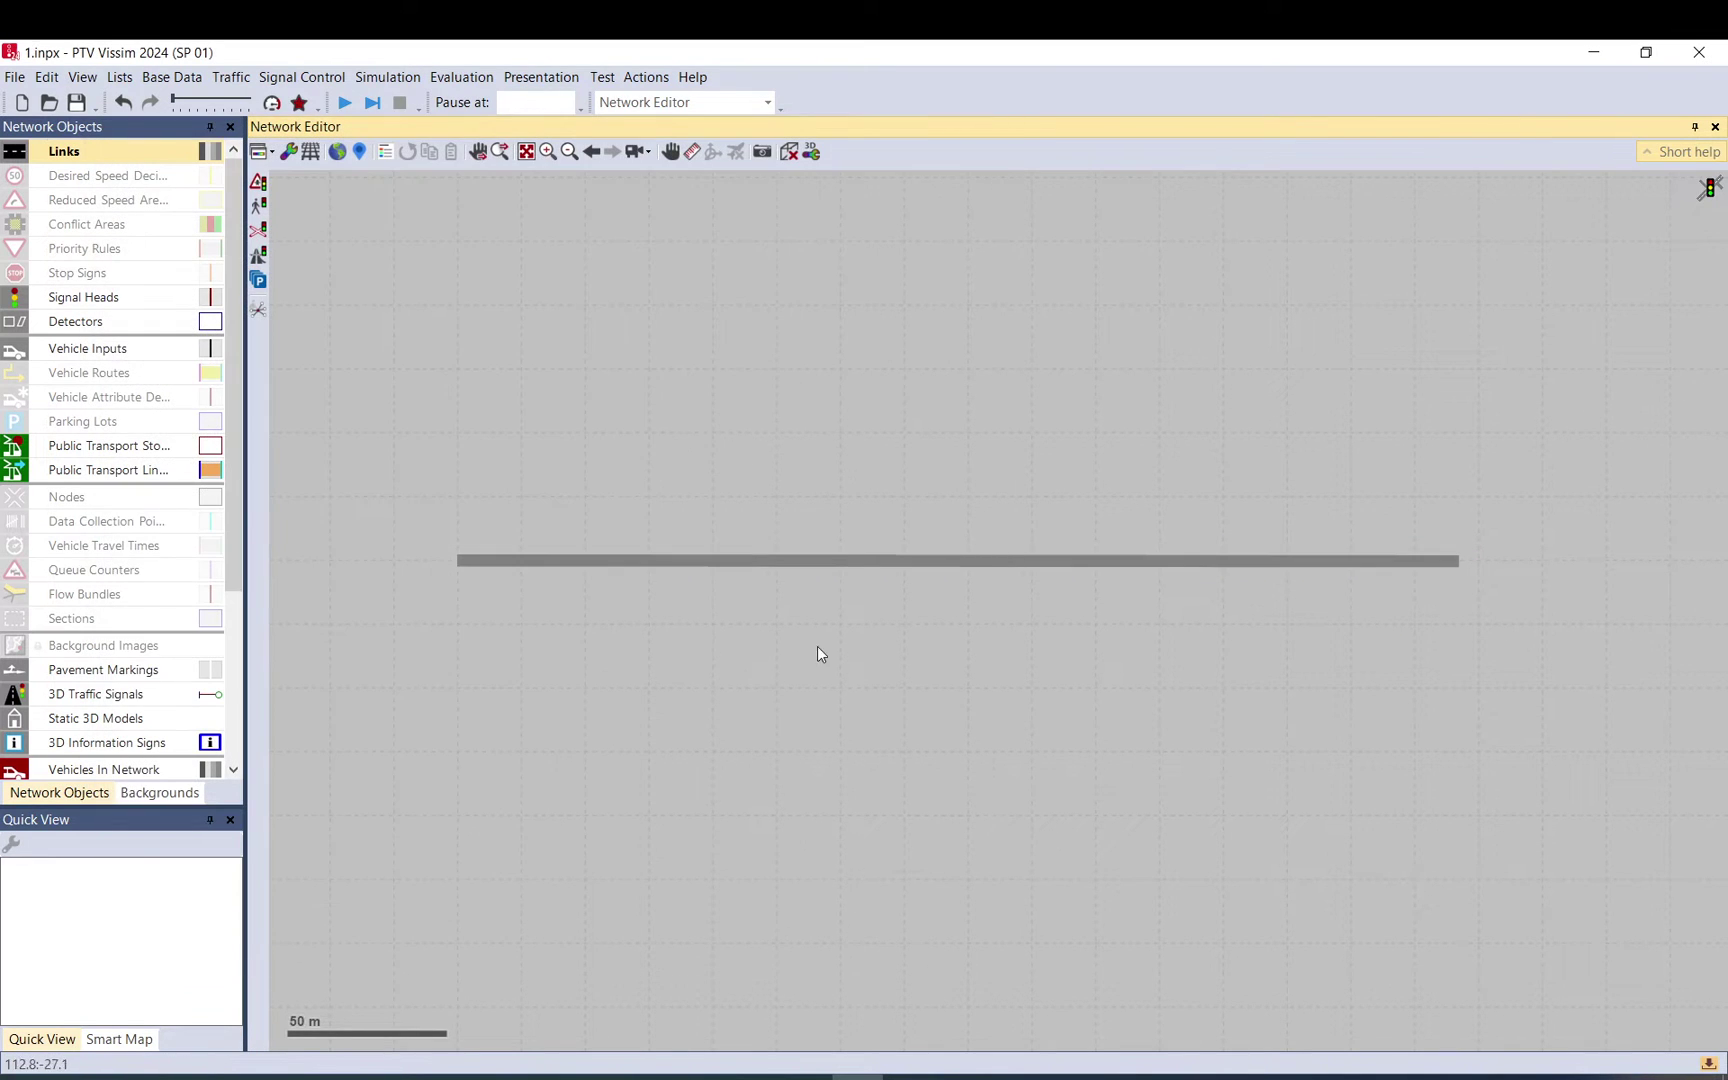
Step: Trace public transport line 1 from the link's start to its far end
{"action": "left_click", "coordinate": [84, 474]}
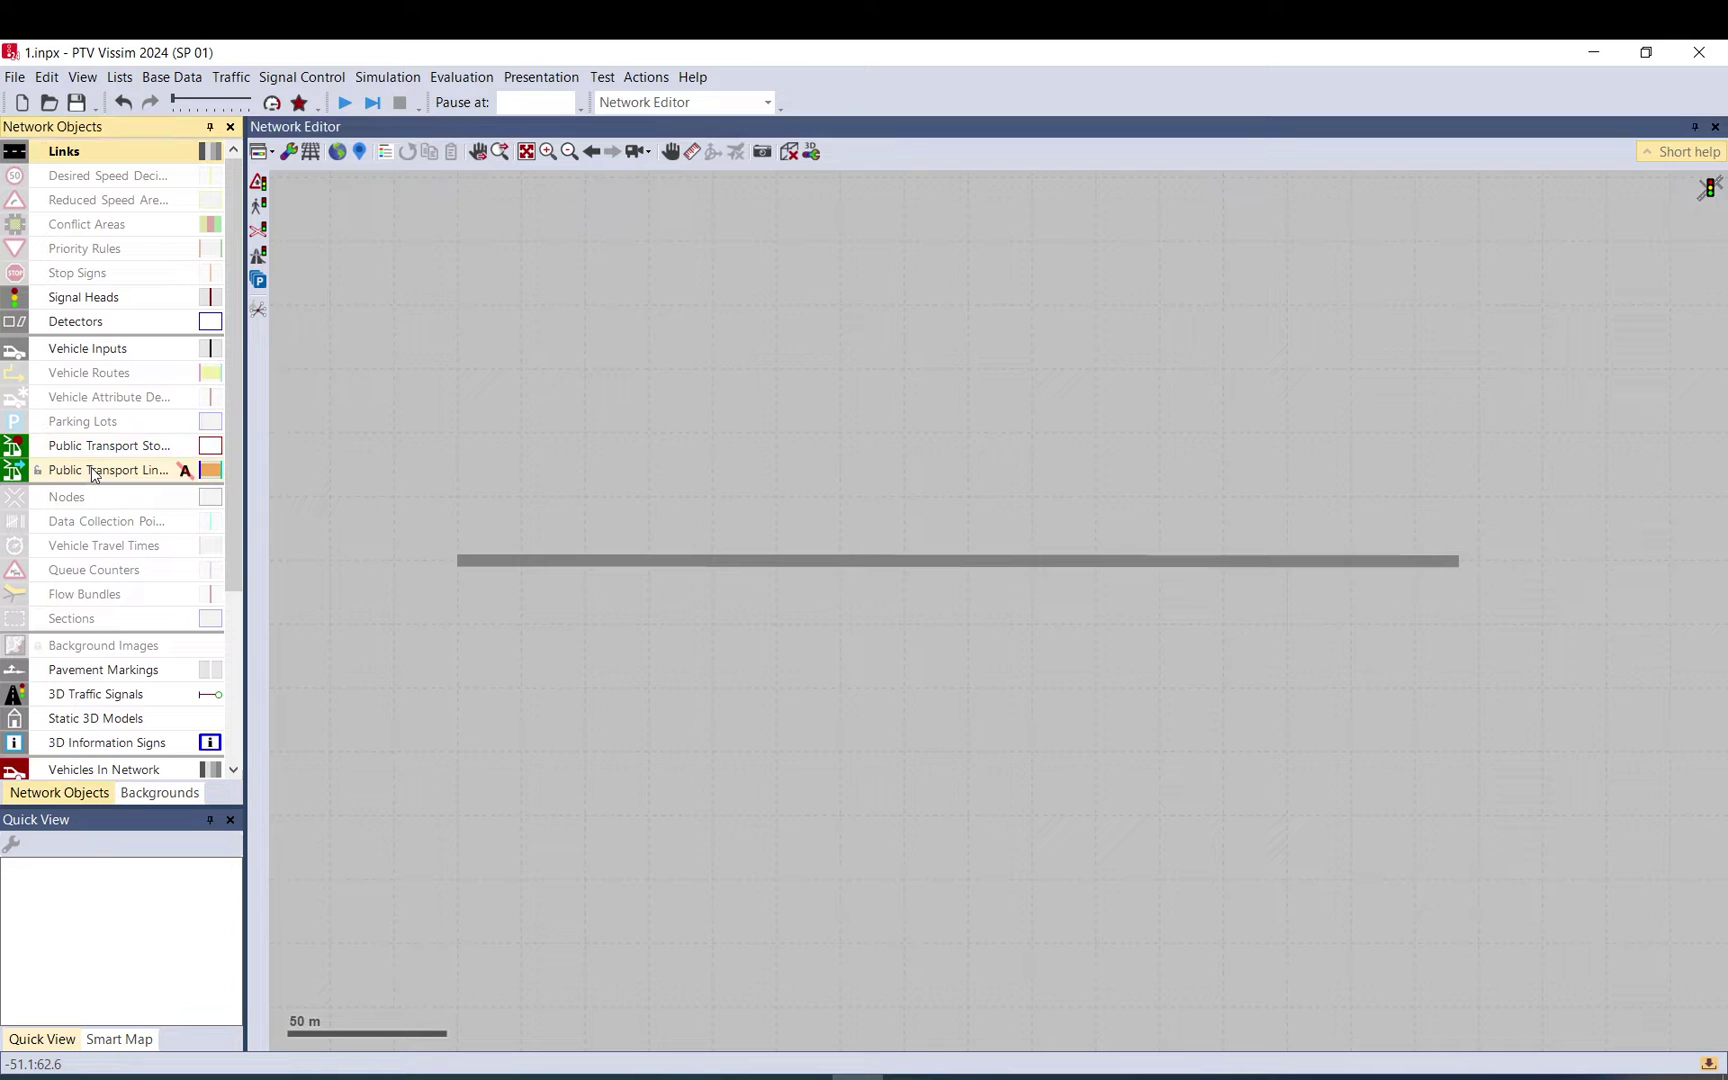
{"action": "left_click", "coordinate": [472, 560]}
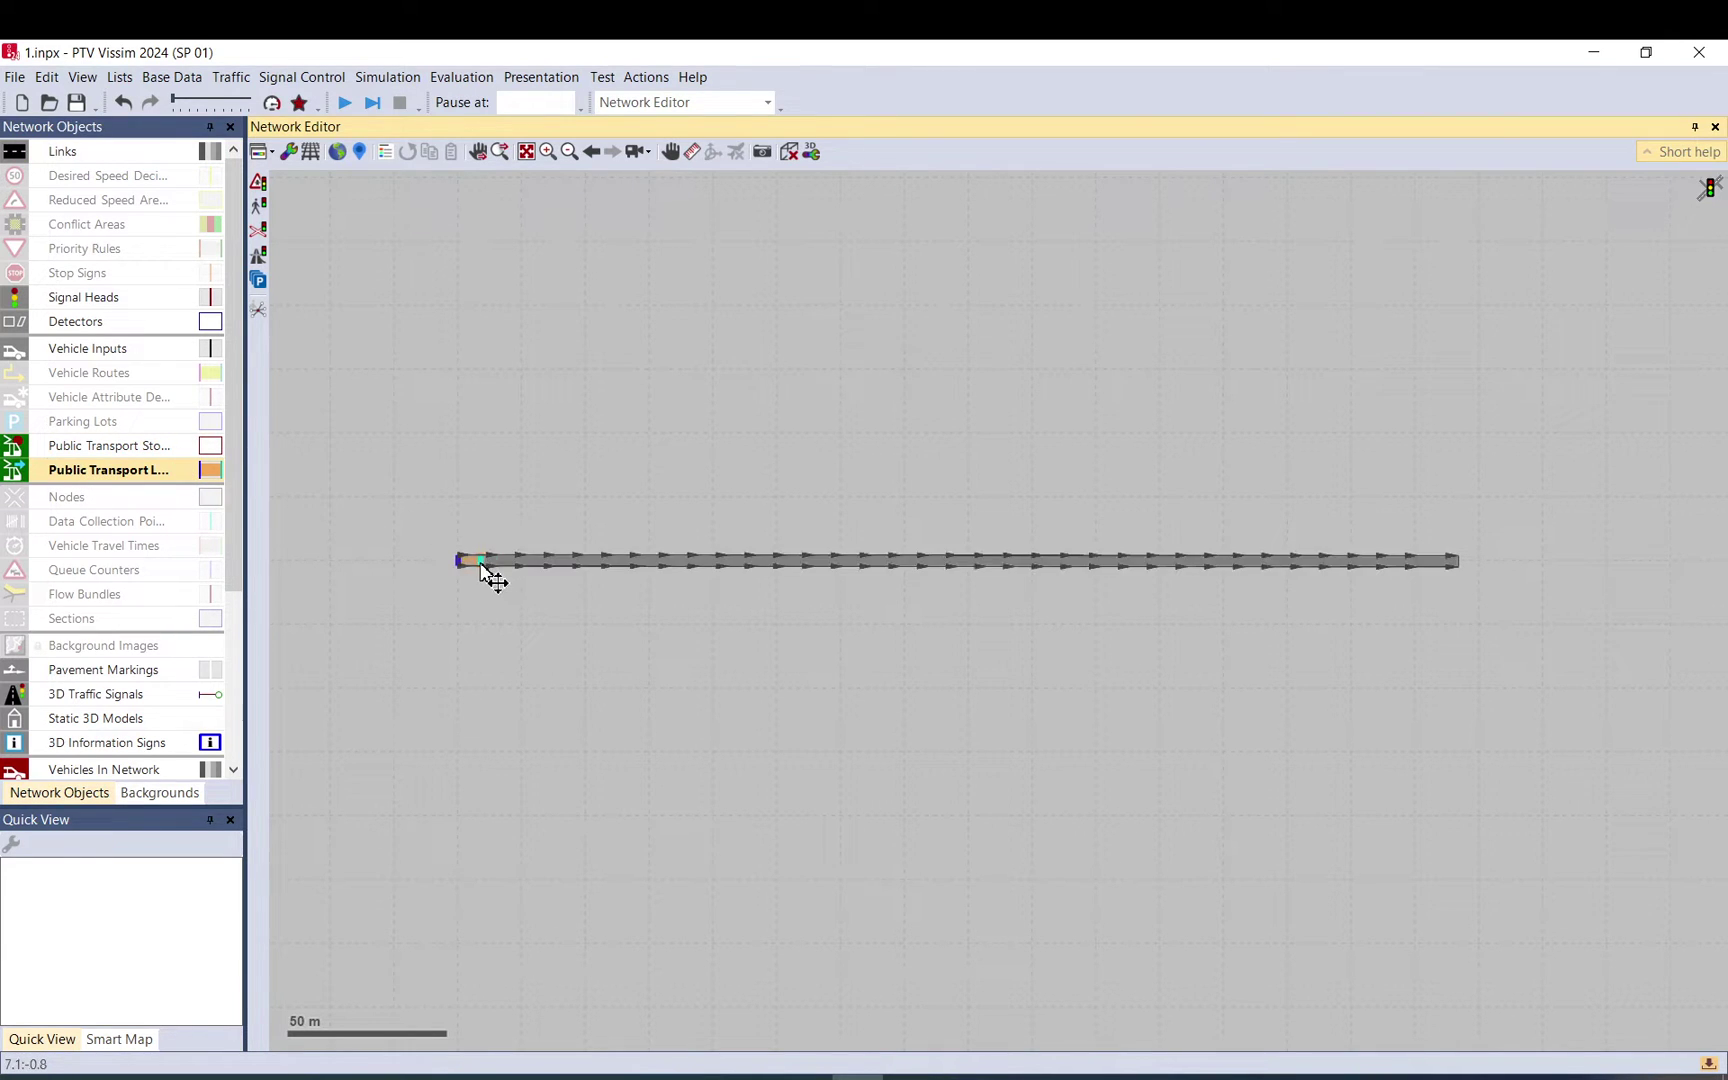
{"action": "left_click", "coordinate": [1440, 561]}
Step: Set bus line 1's desired speed distribution to 40 km/h
{"action": "right_click", "coordinate": [1443, 561]}
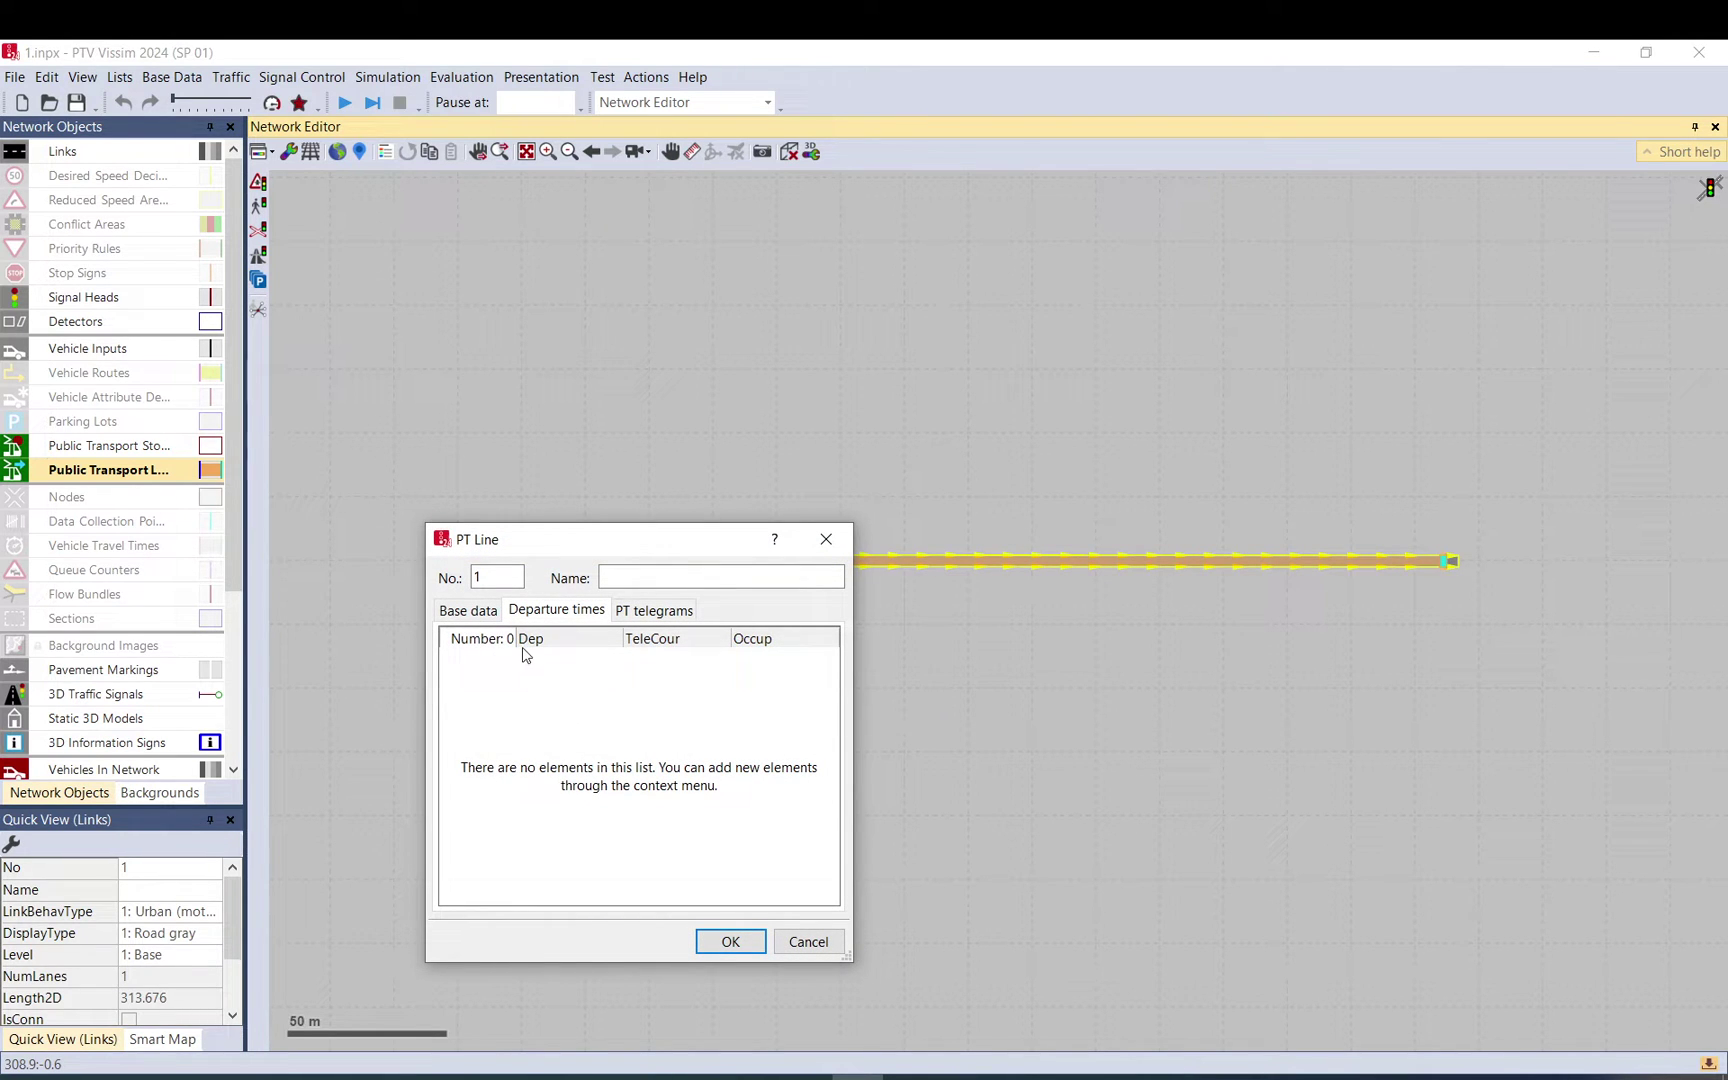
{"action": "left_click", "coordinate": [467, 612]}
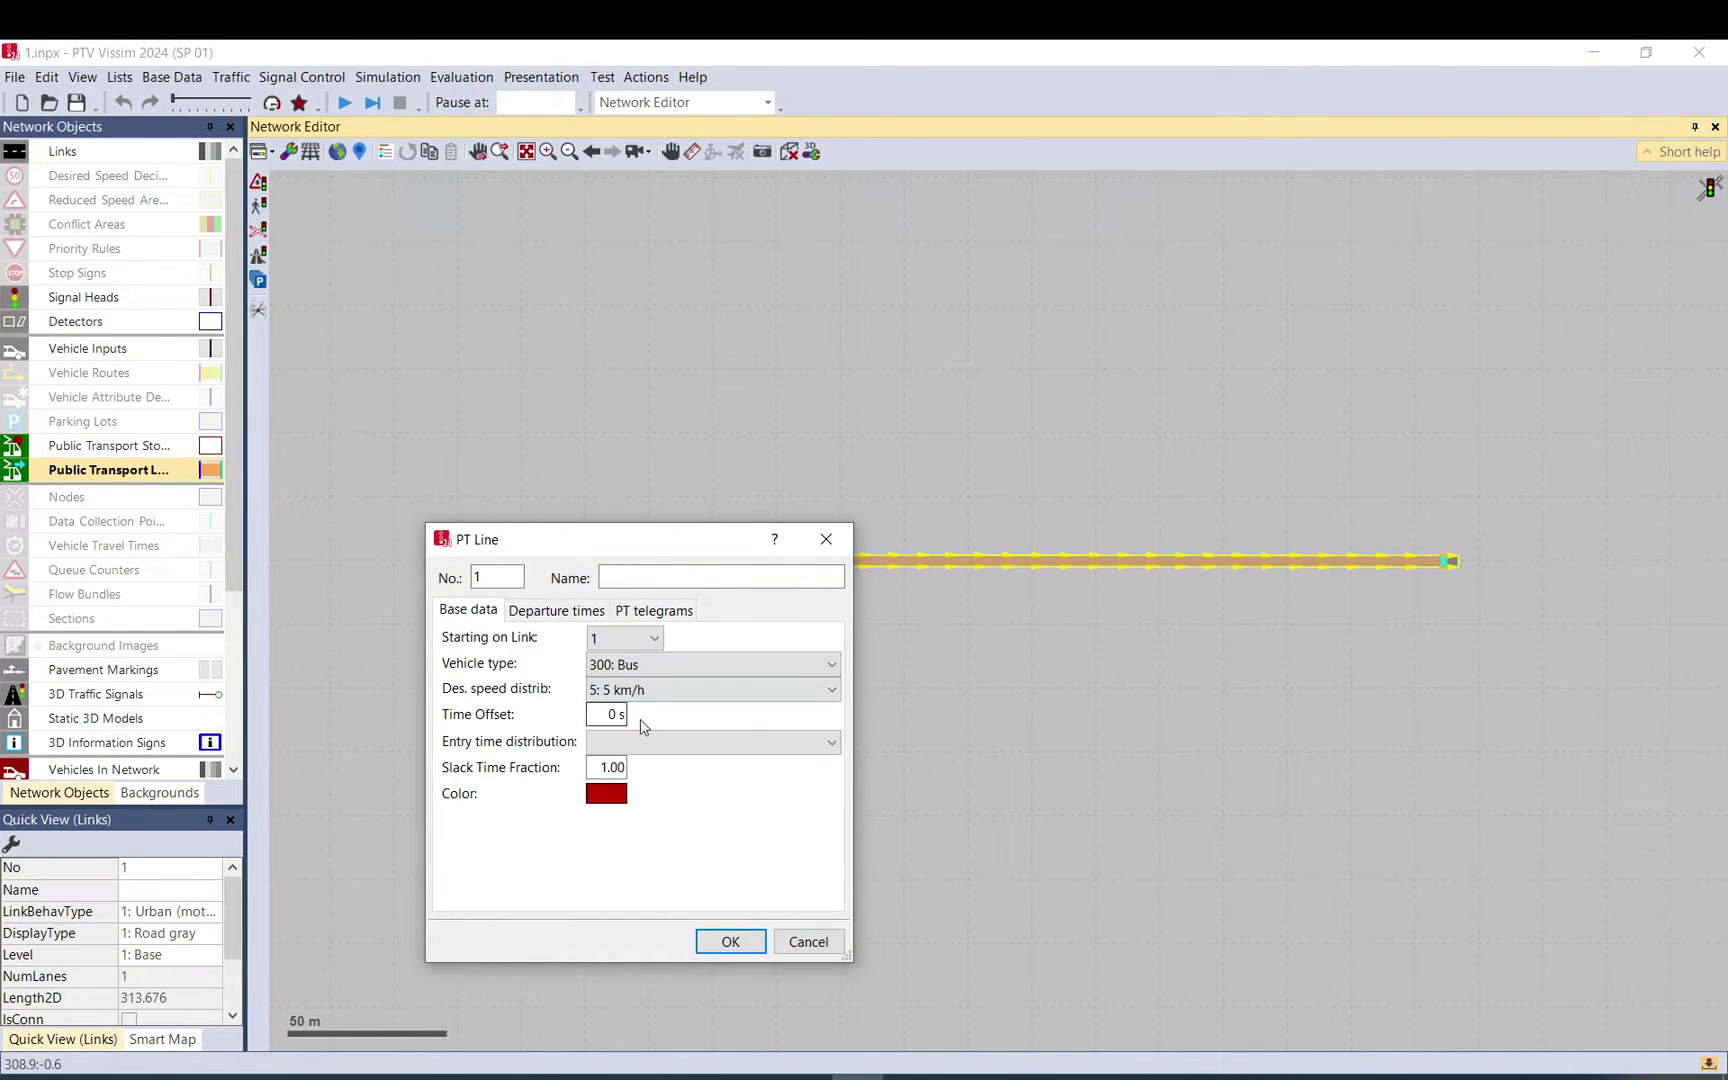
{"action": "left_click", "coordinate": [650, 690]}
{"action": "left_click", "coordinate": [647, 257]}
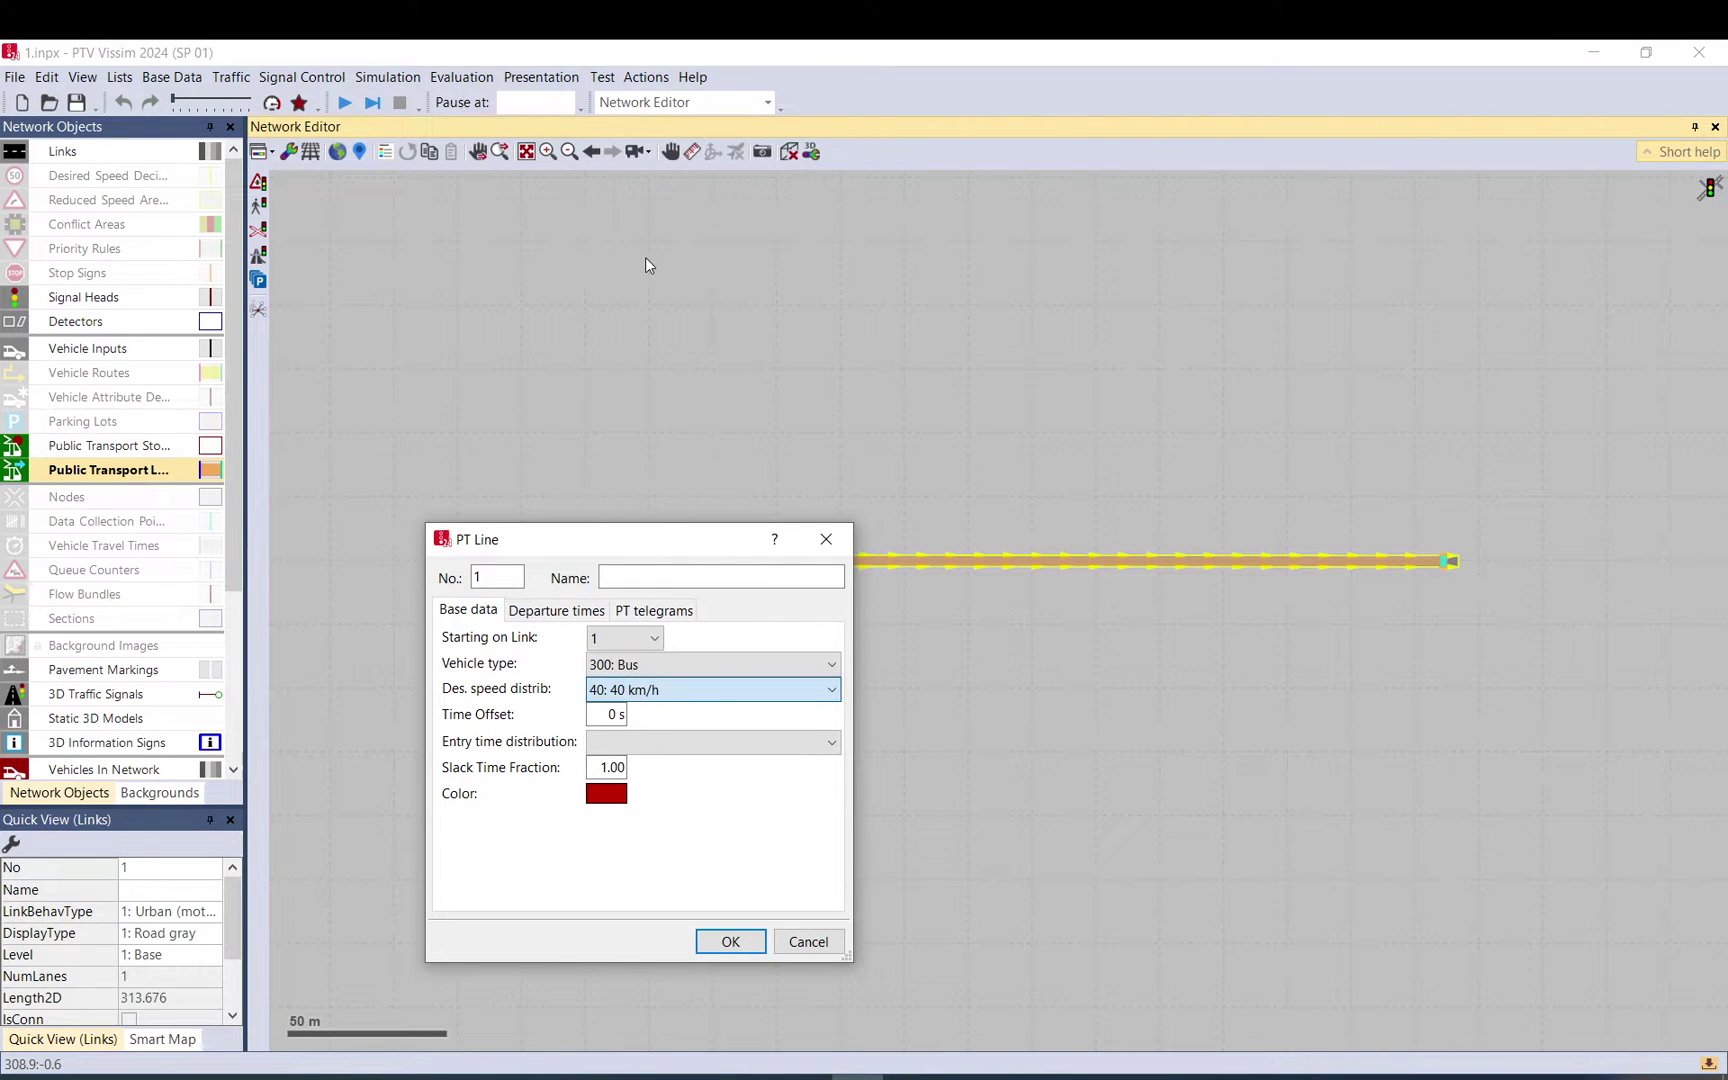
Step: Add line 1's first departure at time 0 in the Departure times list
{"action": "left_click_drag", "start_coordinate": [577, 546], "coordinate": [1032, 602]}
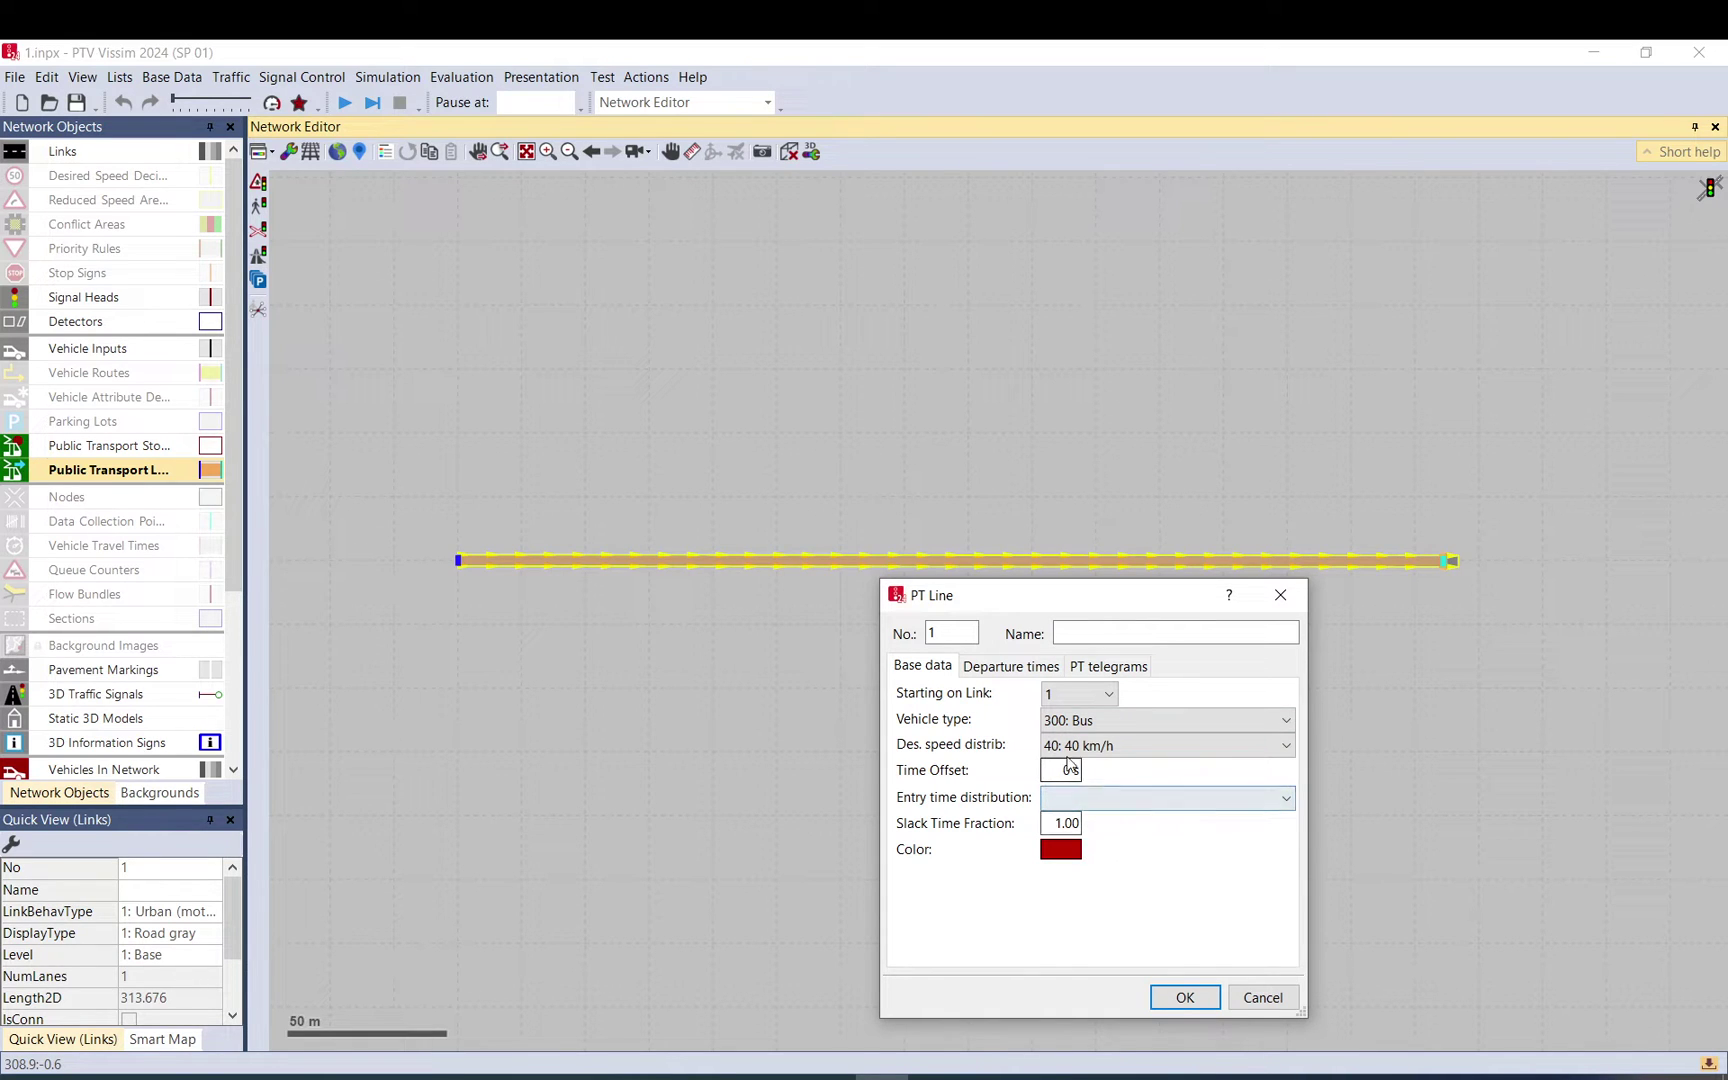
{"action": "left_click", "coordinate": [1018, 667]}
{"action": "right_click", "coordinate": [982, 776]}
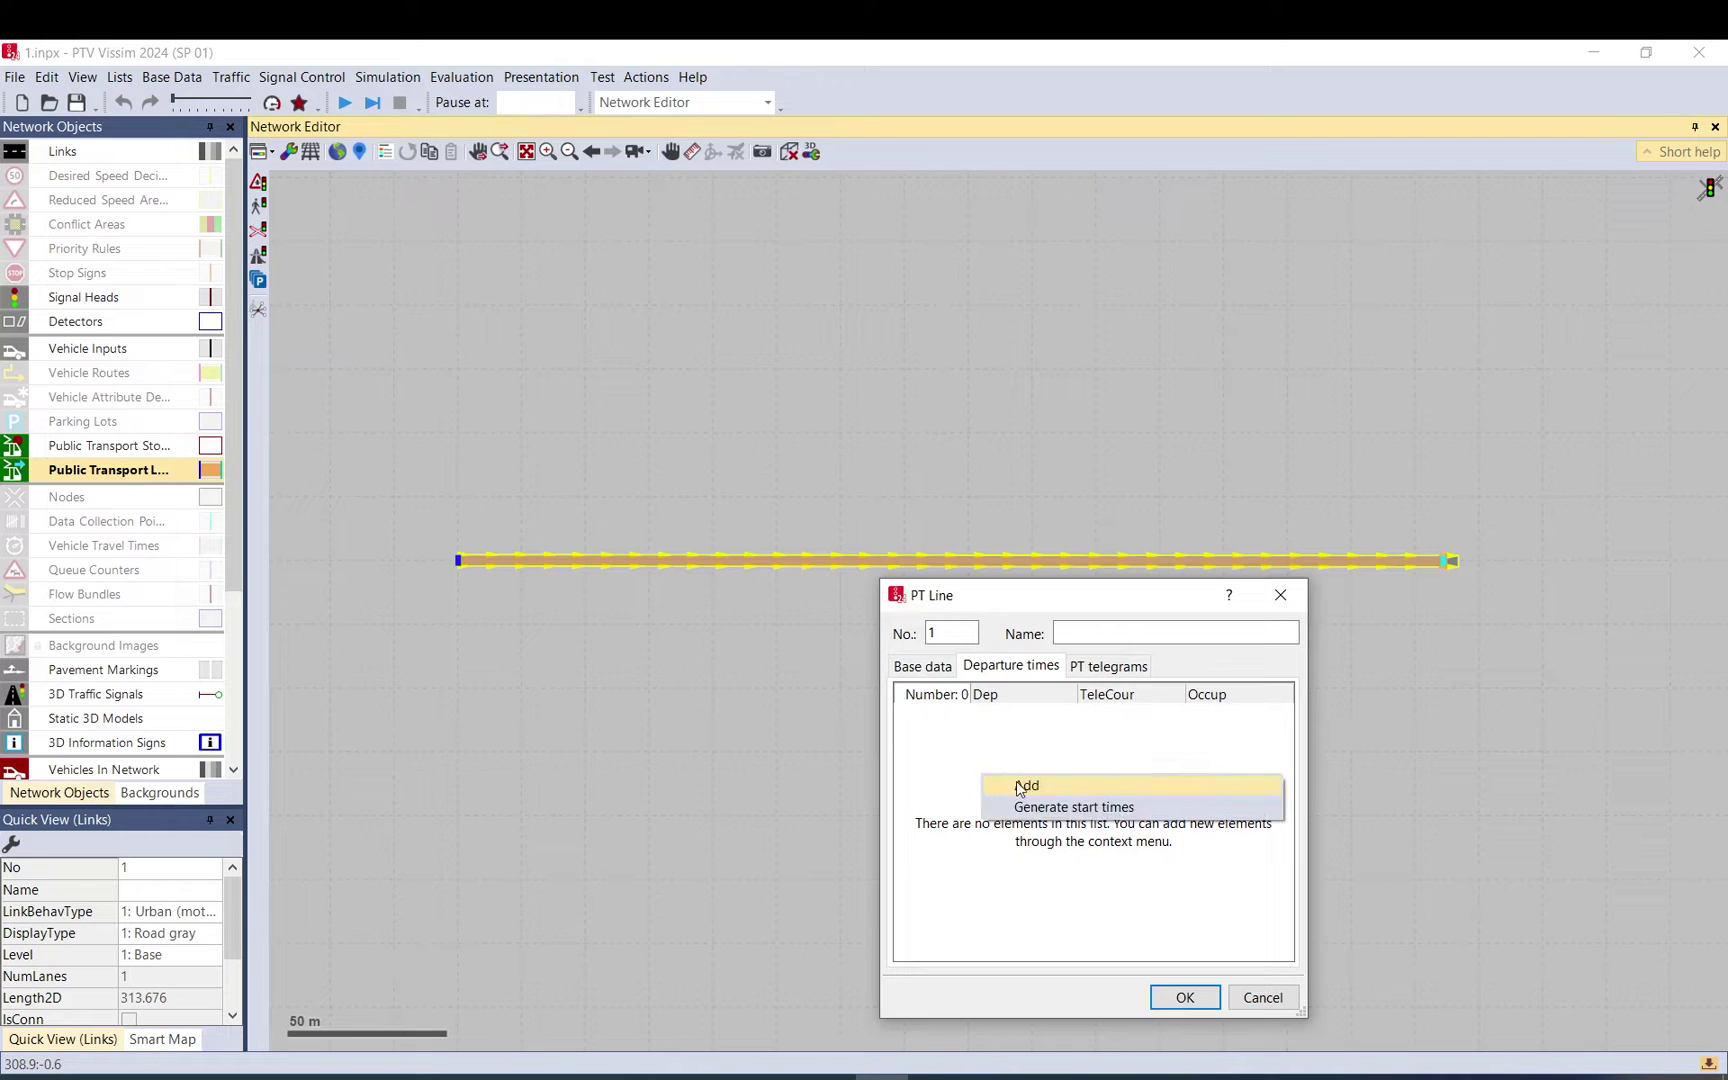
{"action": "left_click", "coordinate": [1021, 786]}
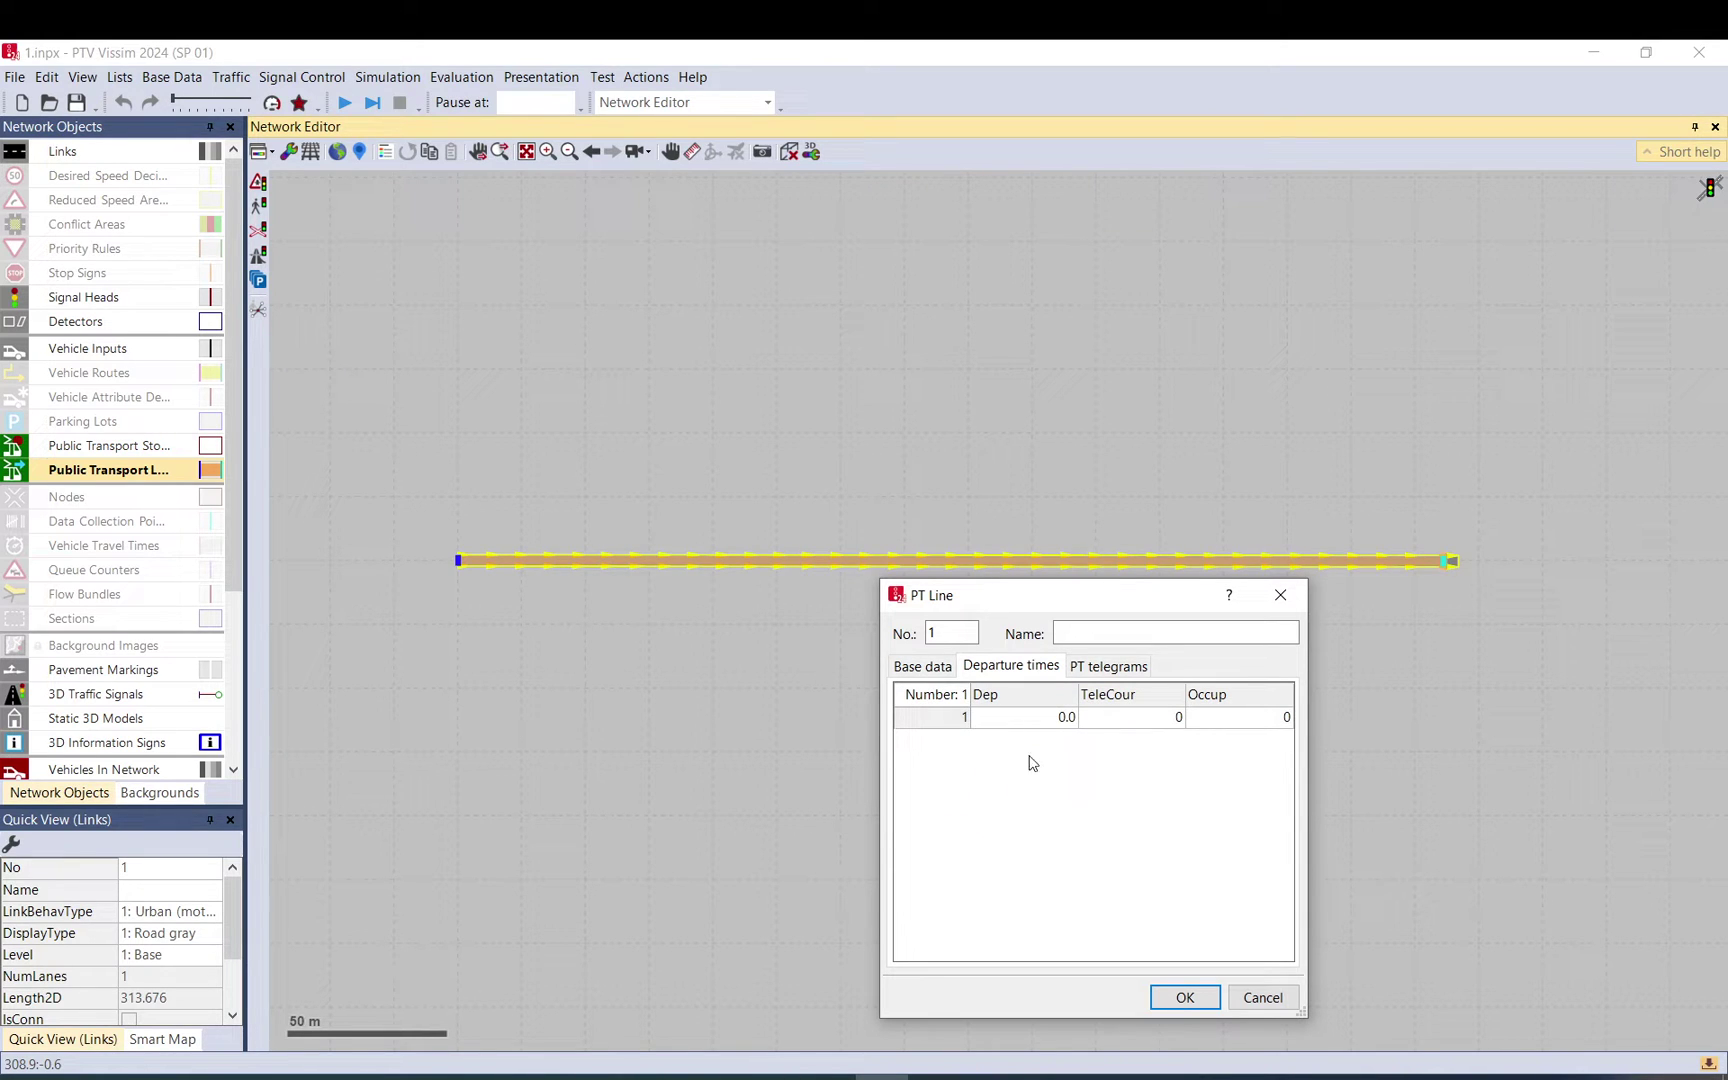
Step: Generate line 1 departures every 200 s up to 3600 s
{"action": "right_click", "coordinate": [1033, 763]}
{"action": "left_click", "coordinate": [1068, 799]}
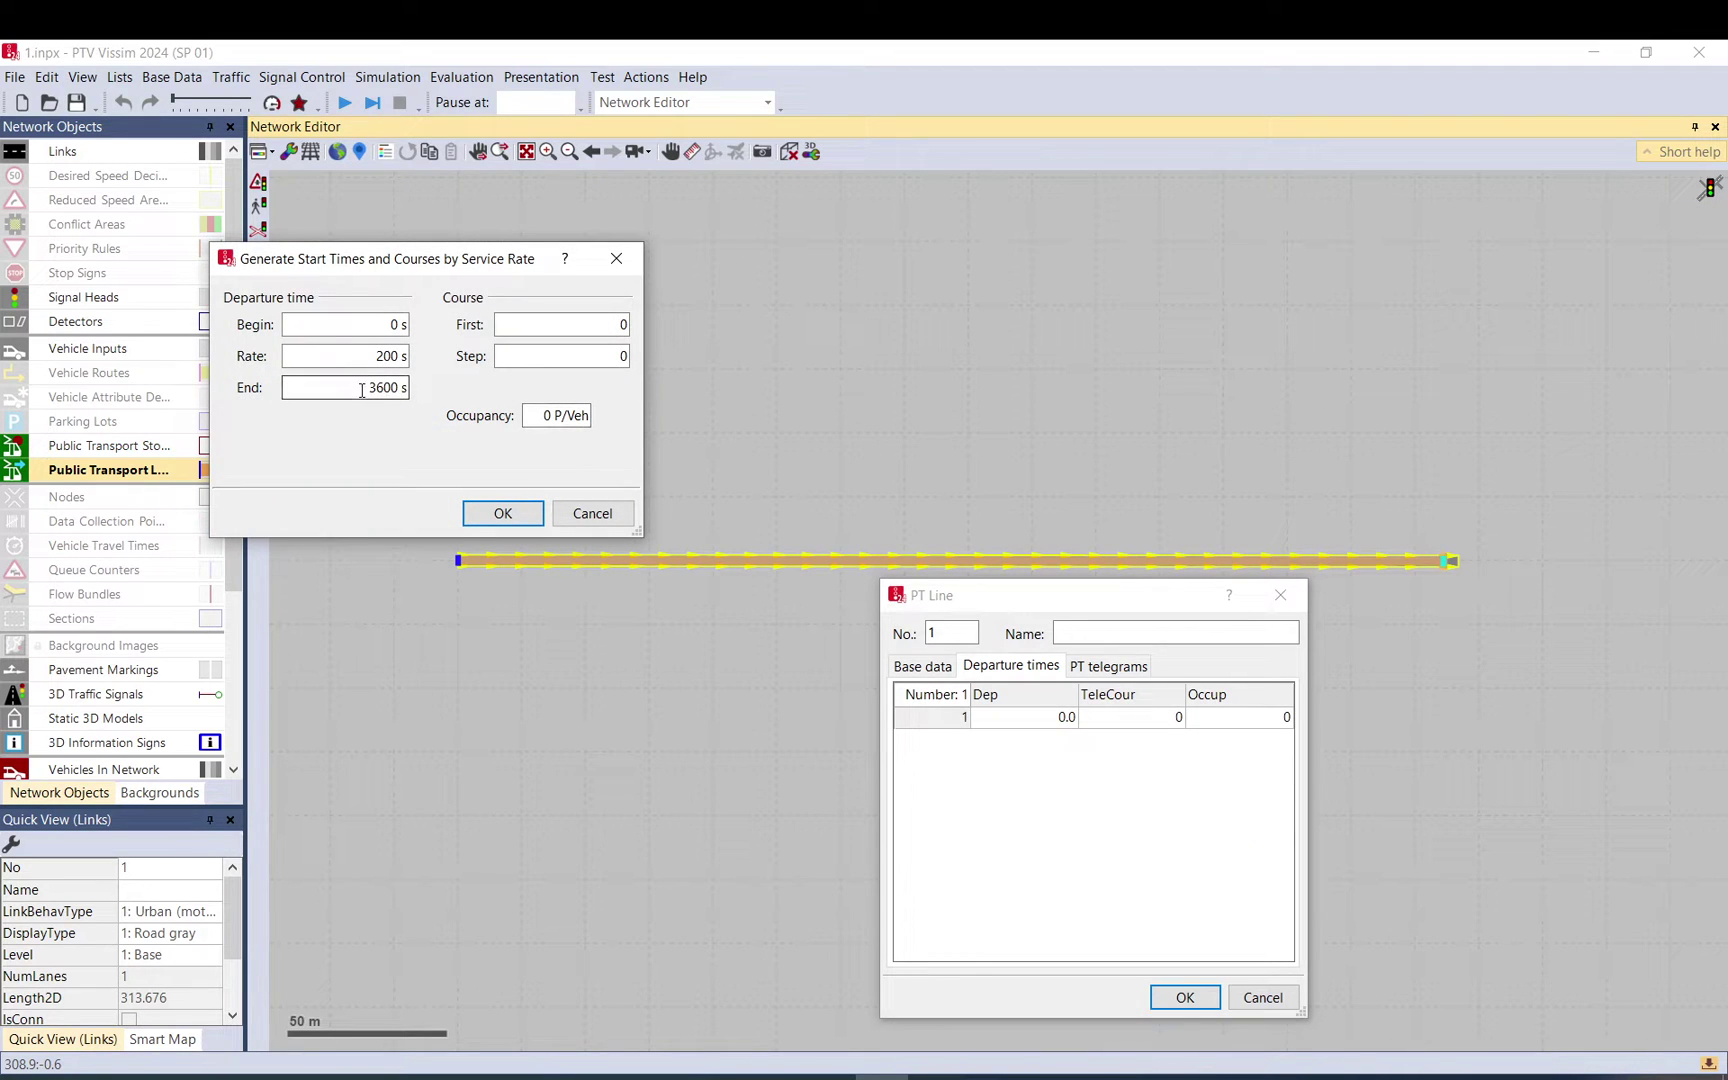
{"action": "left_click", "coordinate": [345, 325]}
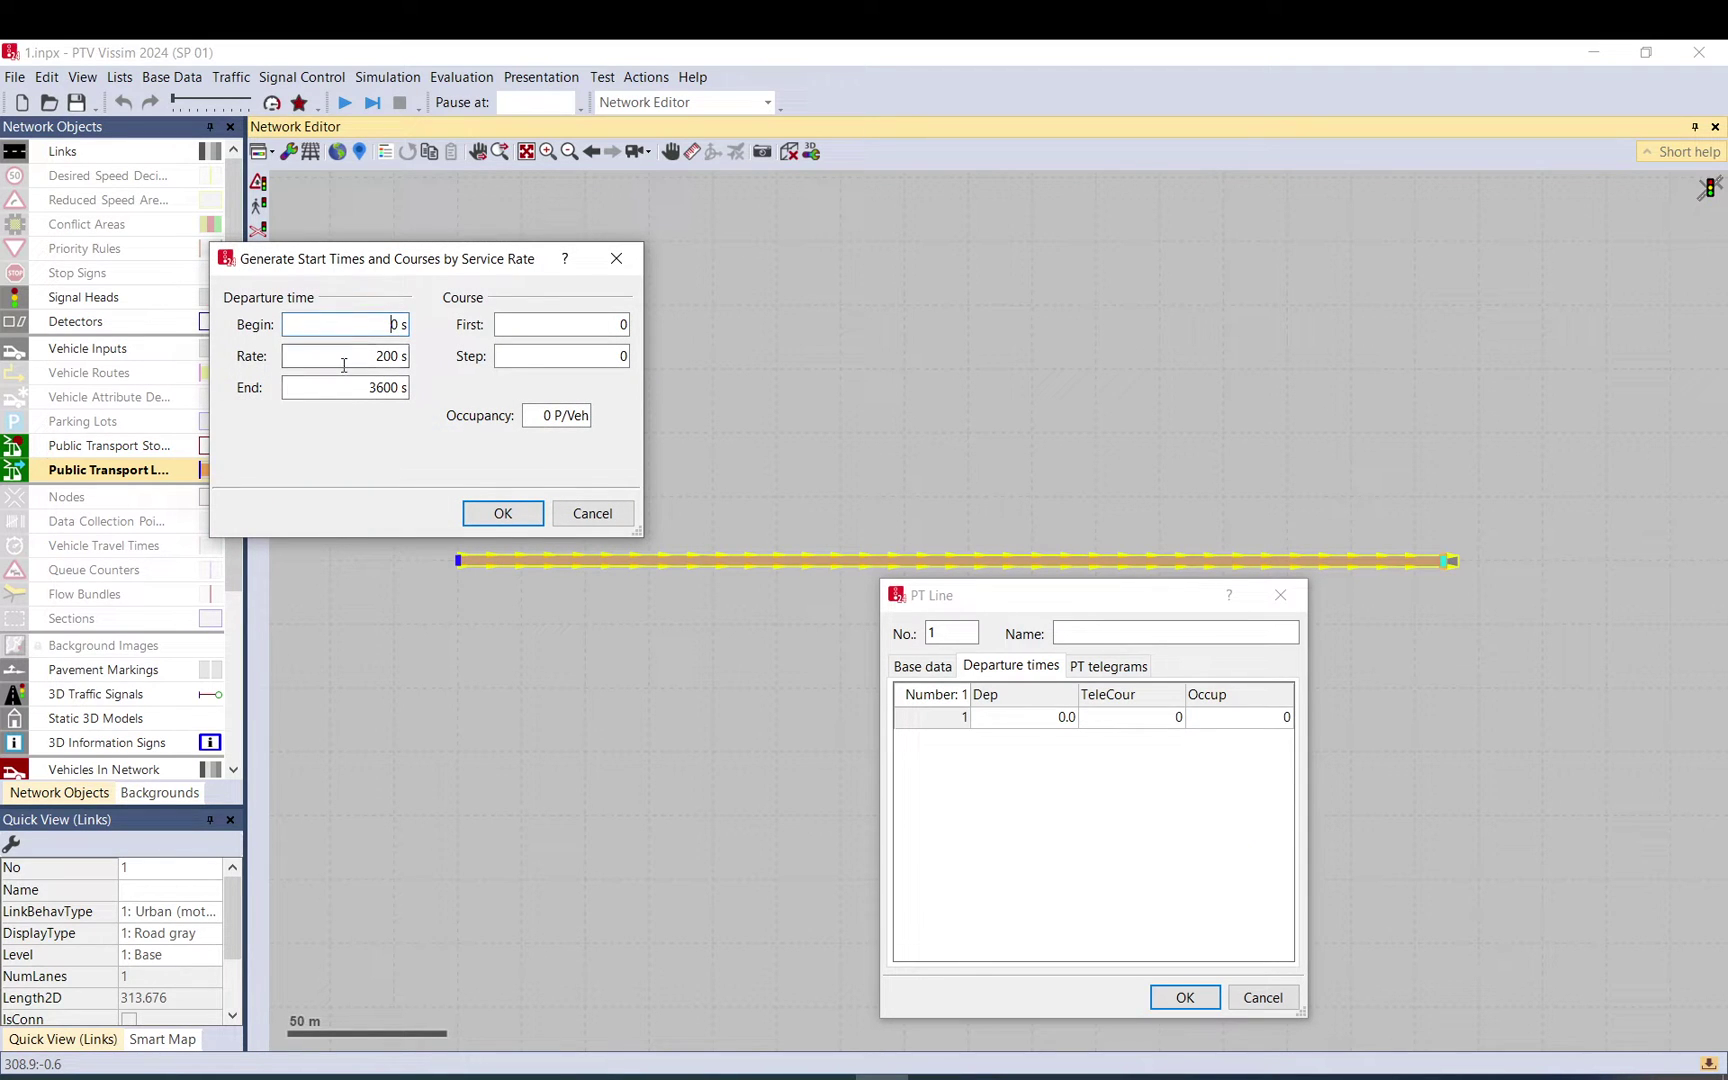
{"action": "left_click", "coordinate": [345, 356]}
{"action": "double_click", "coordinate": [350, 356]}
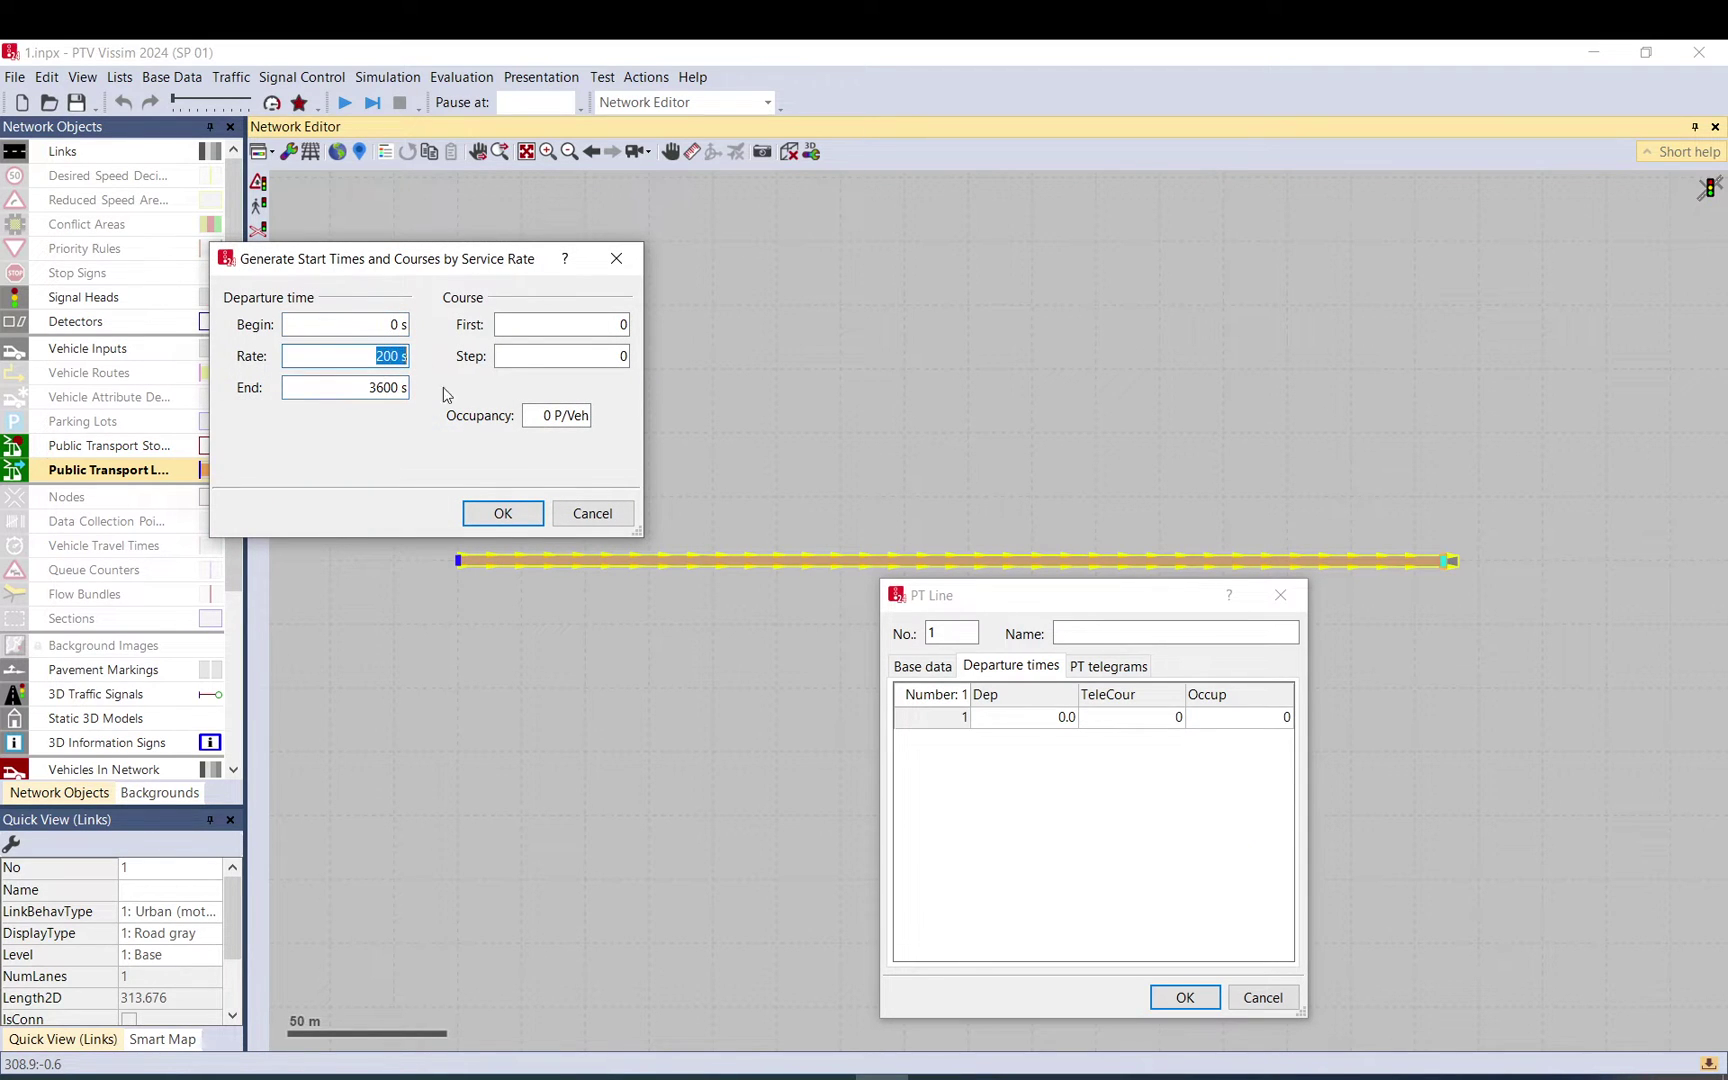
{"action": "left_click", "coordinate": [503, 513]}
Step: Delete the duplicate second departure at 0 s
{"action": "left_click", "coordinate": [962, 743]}
{"action": "right_click", "coordinate": [962, 743]}
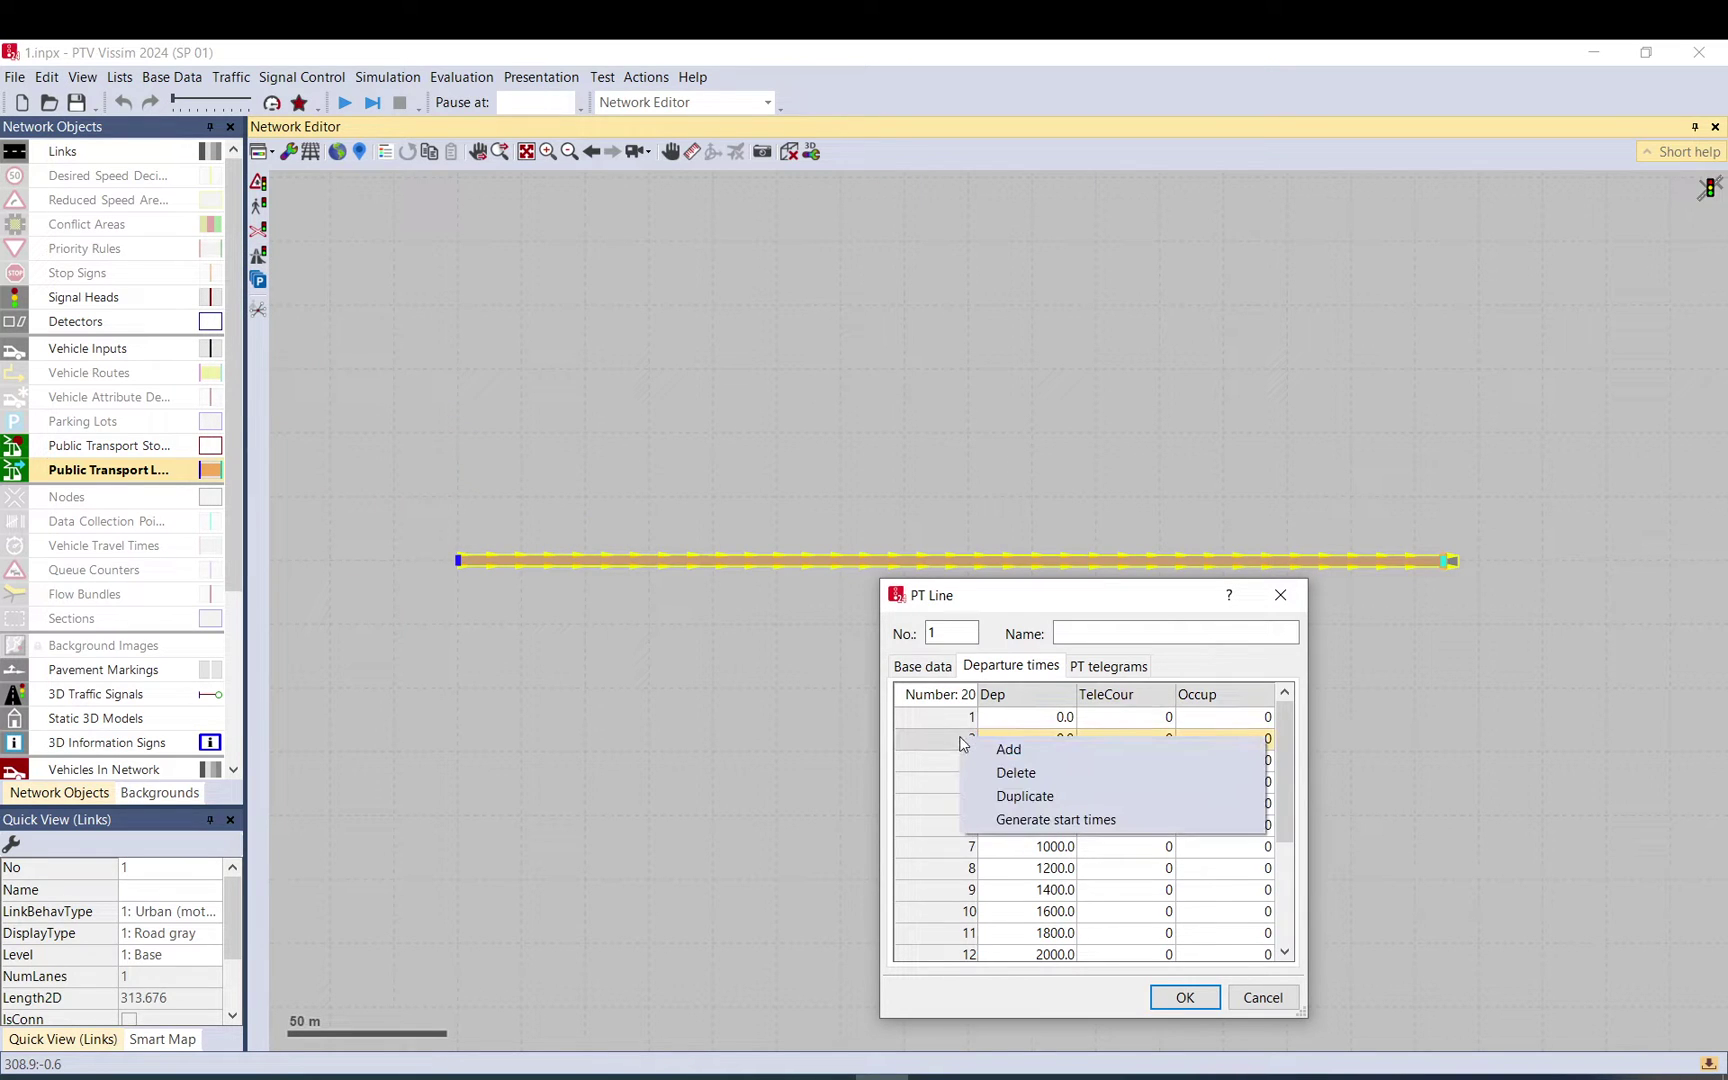
{"action": "left_click", "coordinate": [1016, 772]}
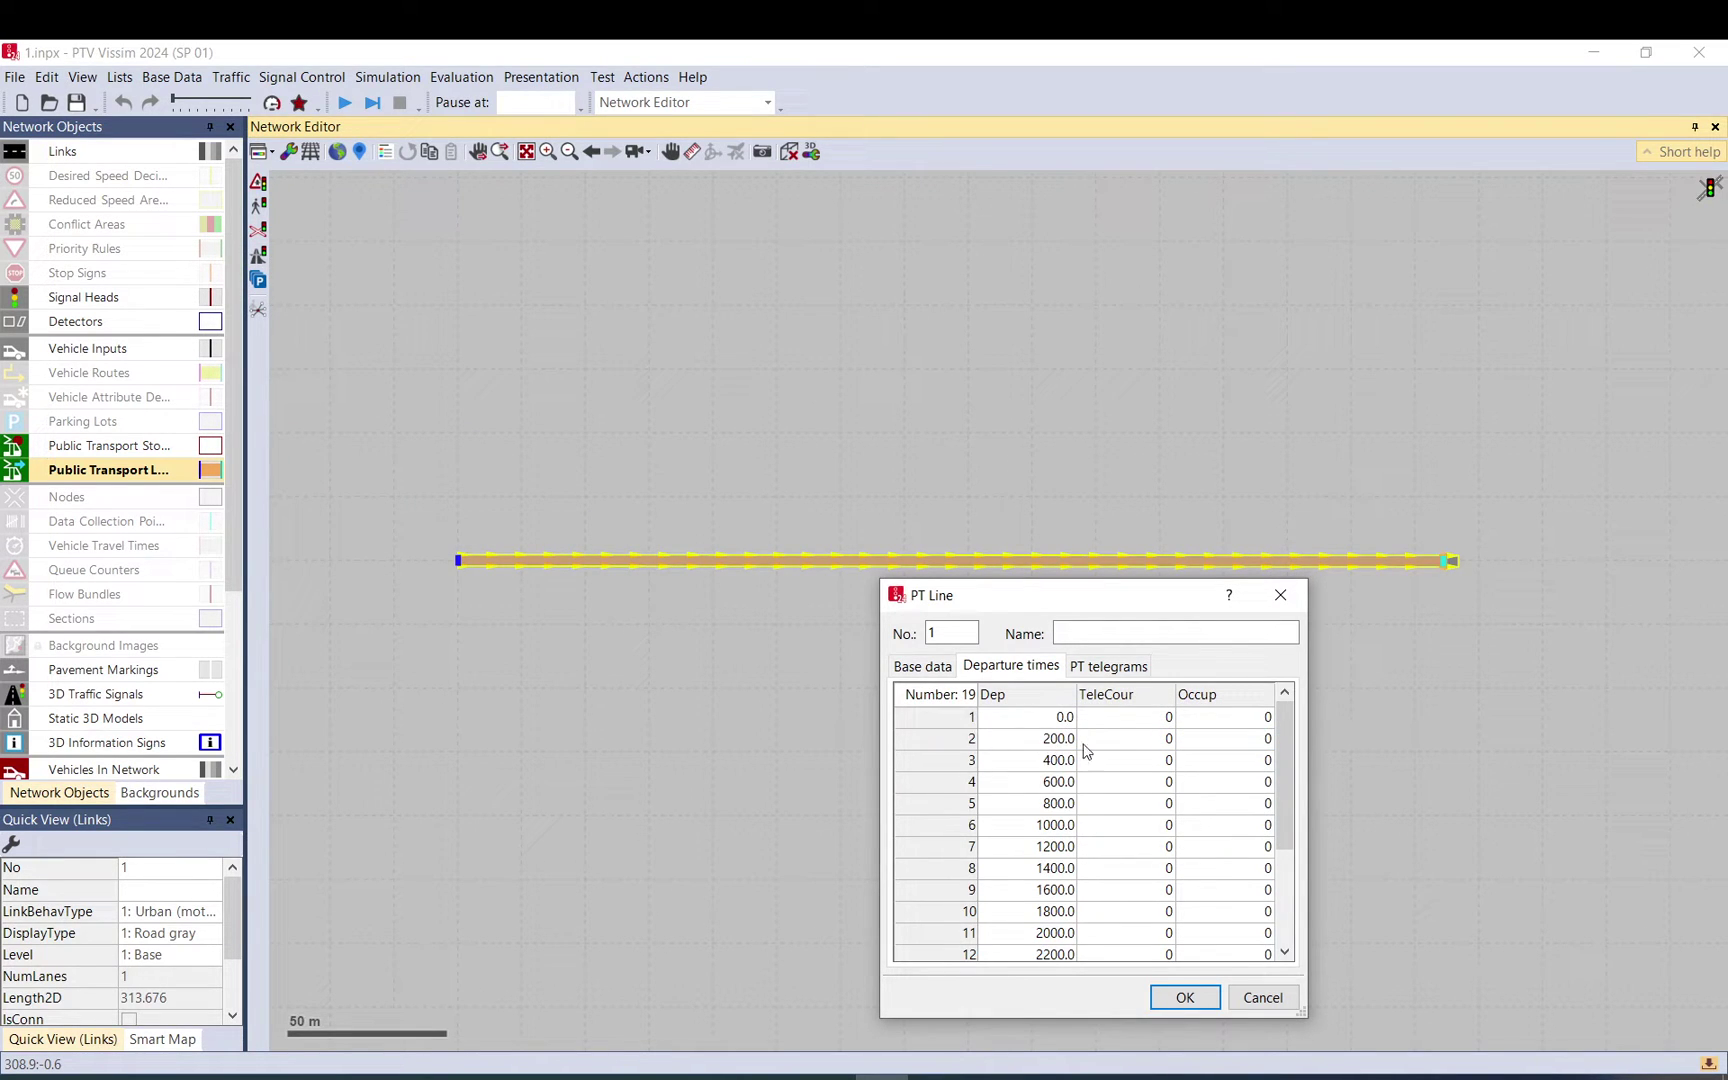
Step: Enter occupancies 5, 10, 20 and 3 for the first four departures
{"action": "left_click", "coordinate": [1236, 724]}
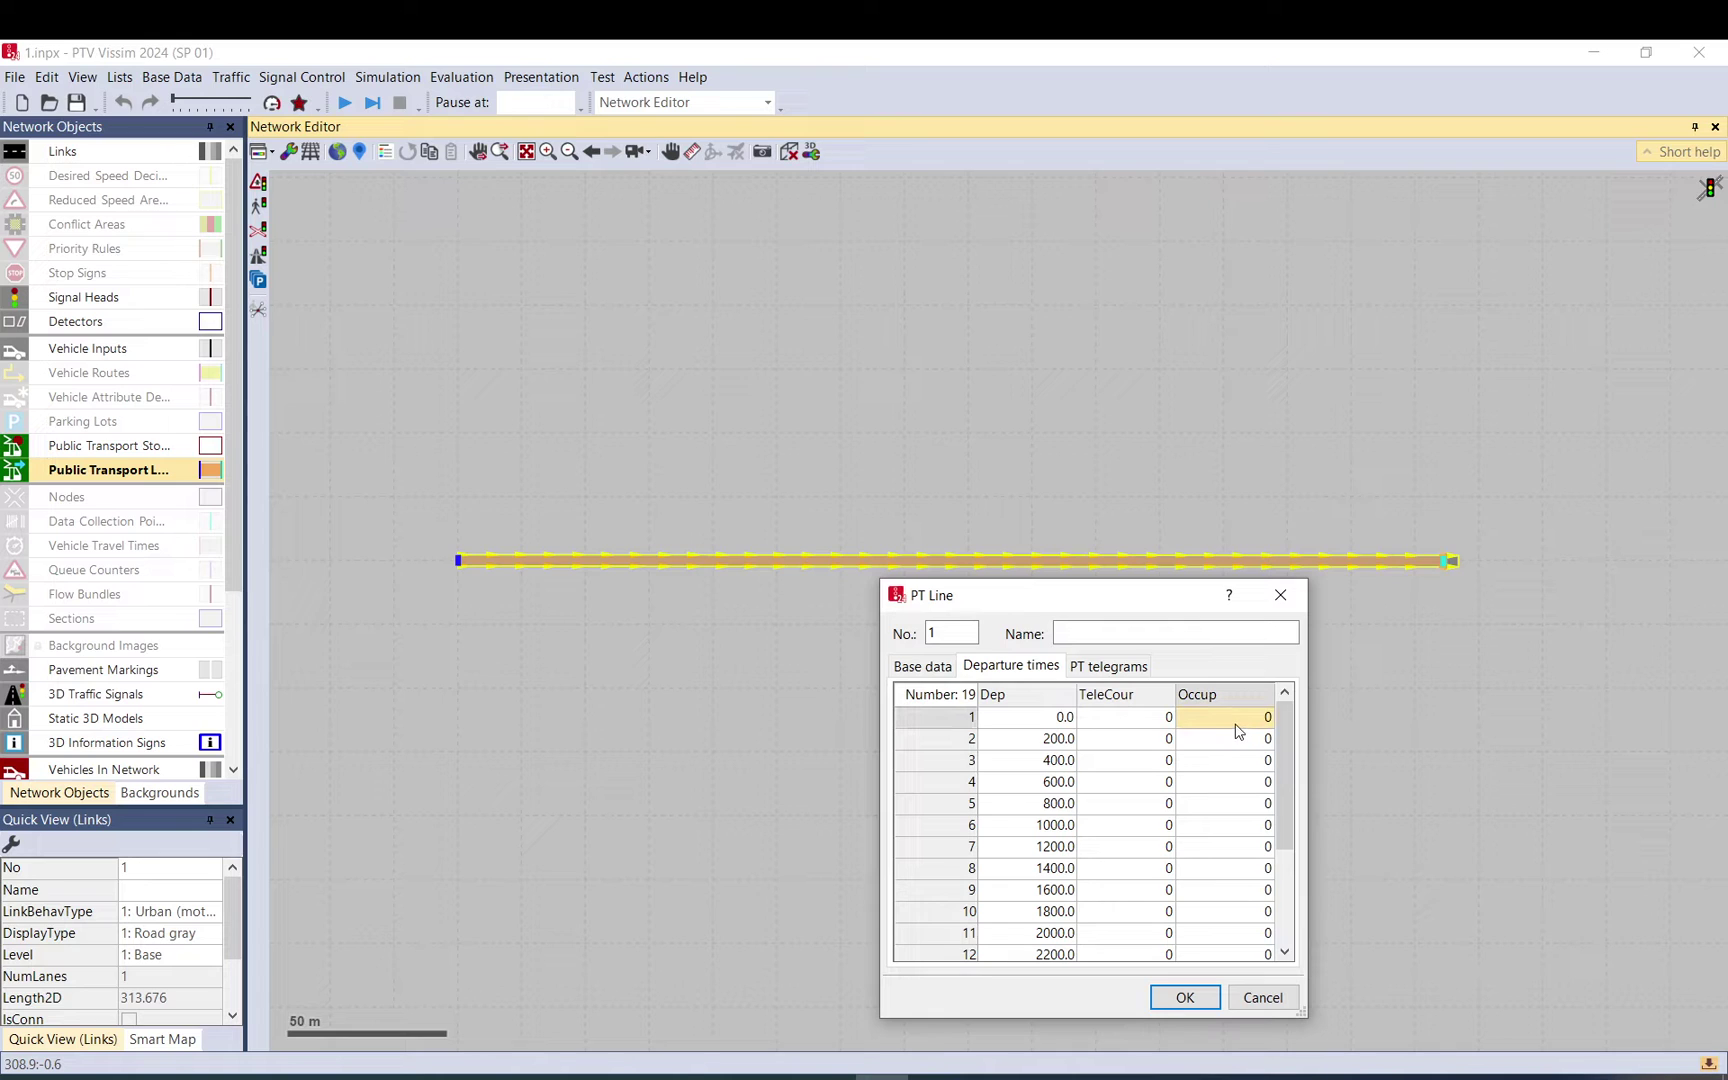
{"action": "type", "text": "5"}
{"action": "key", "text": "Return"}
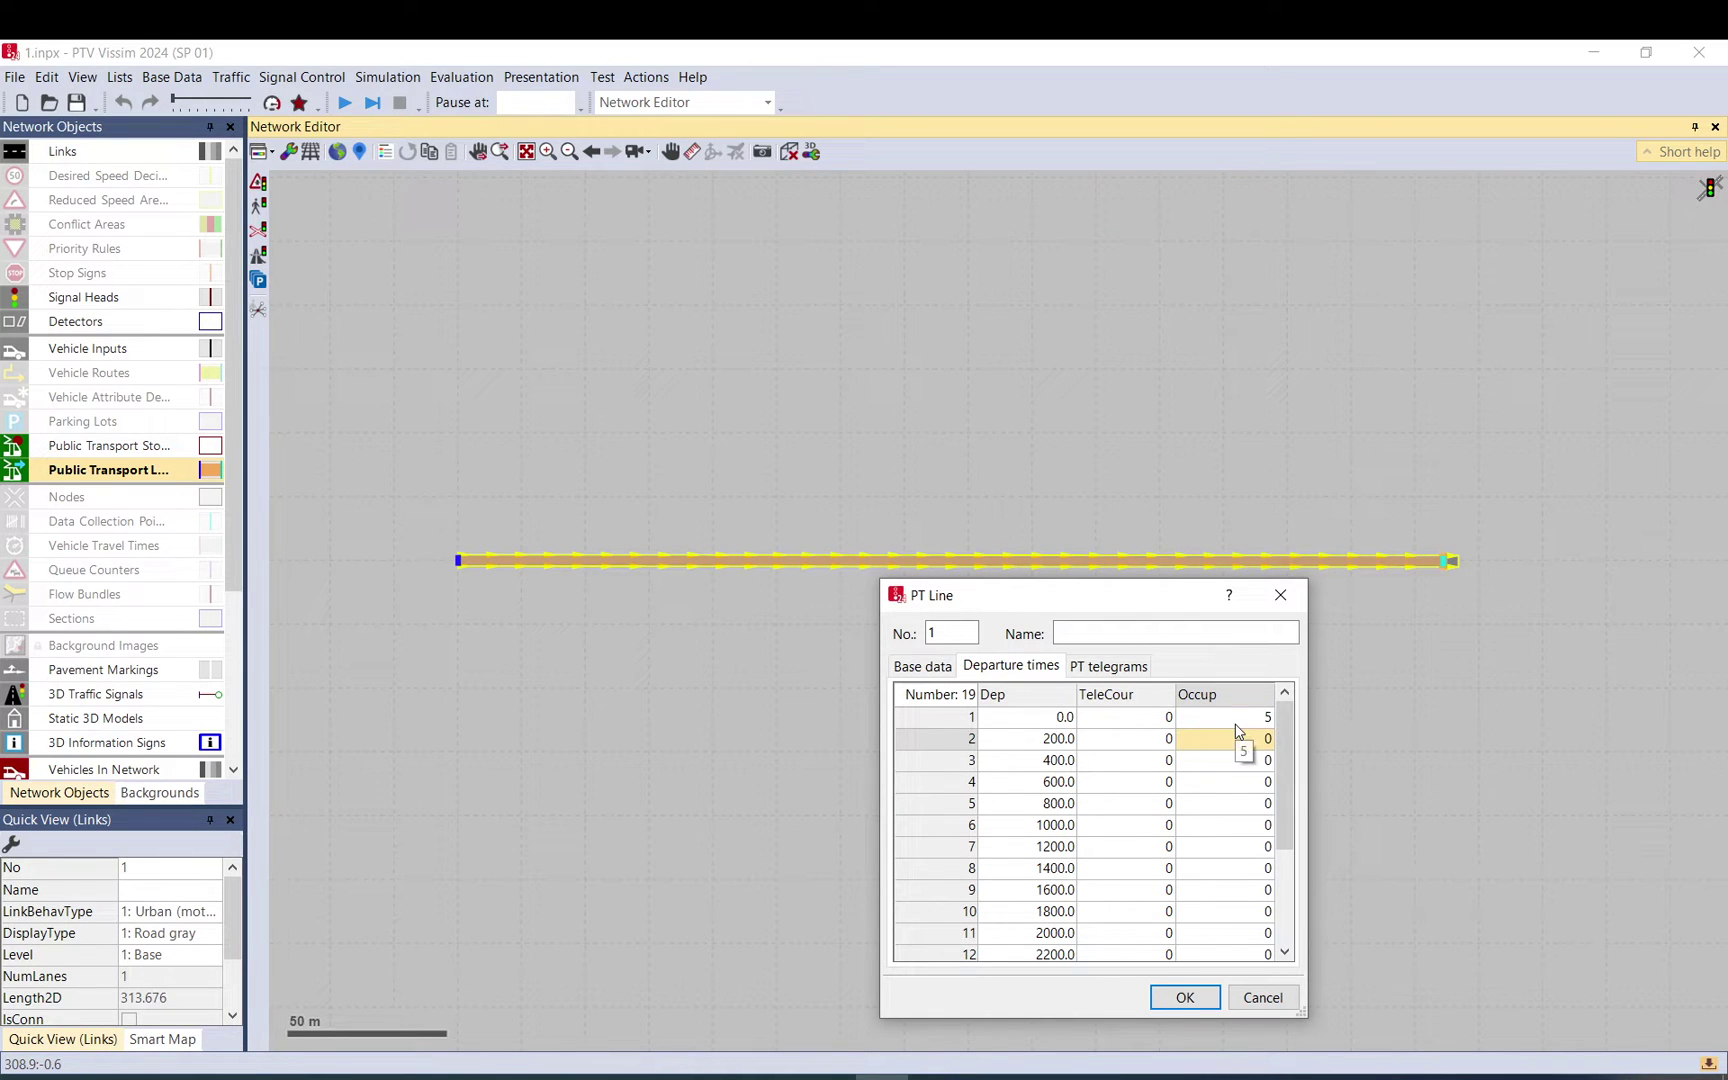
{"action": "type", "text": "10"}
{"action": "key", "text": "Return"}
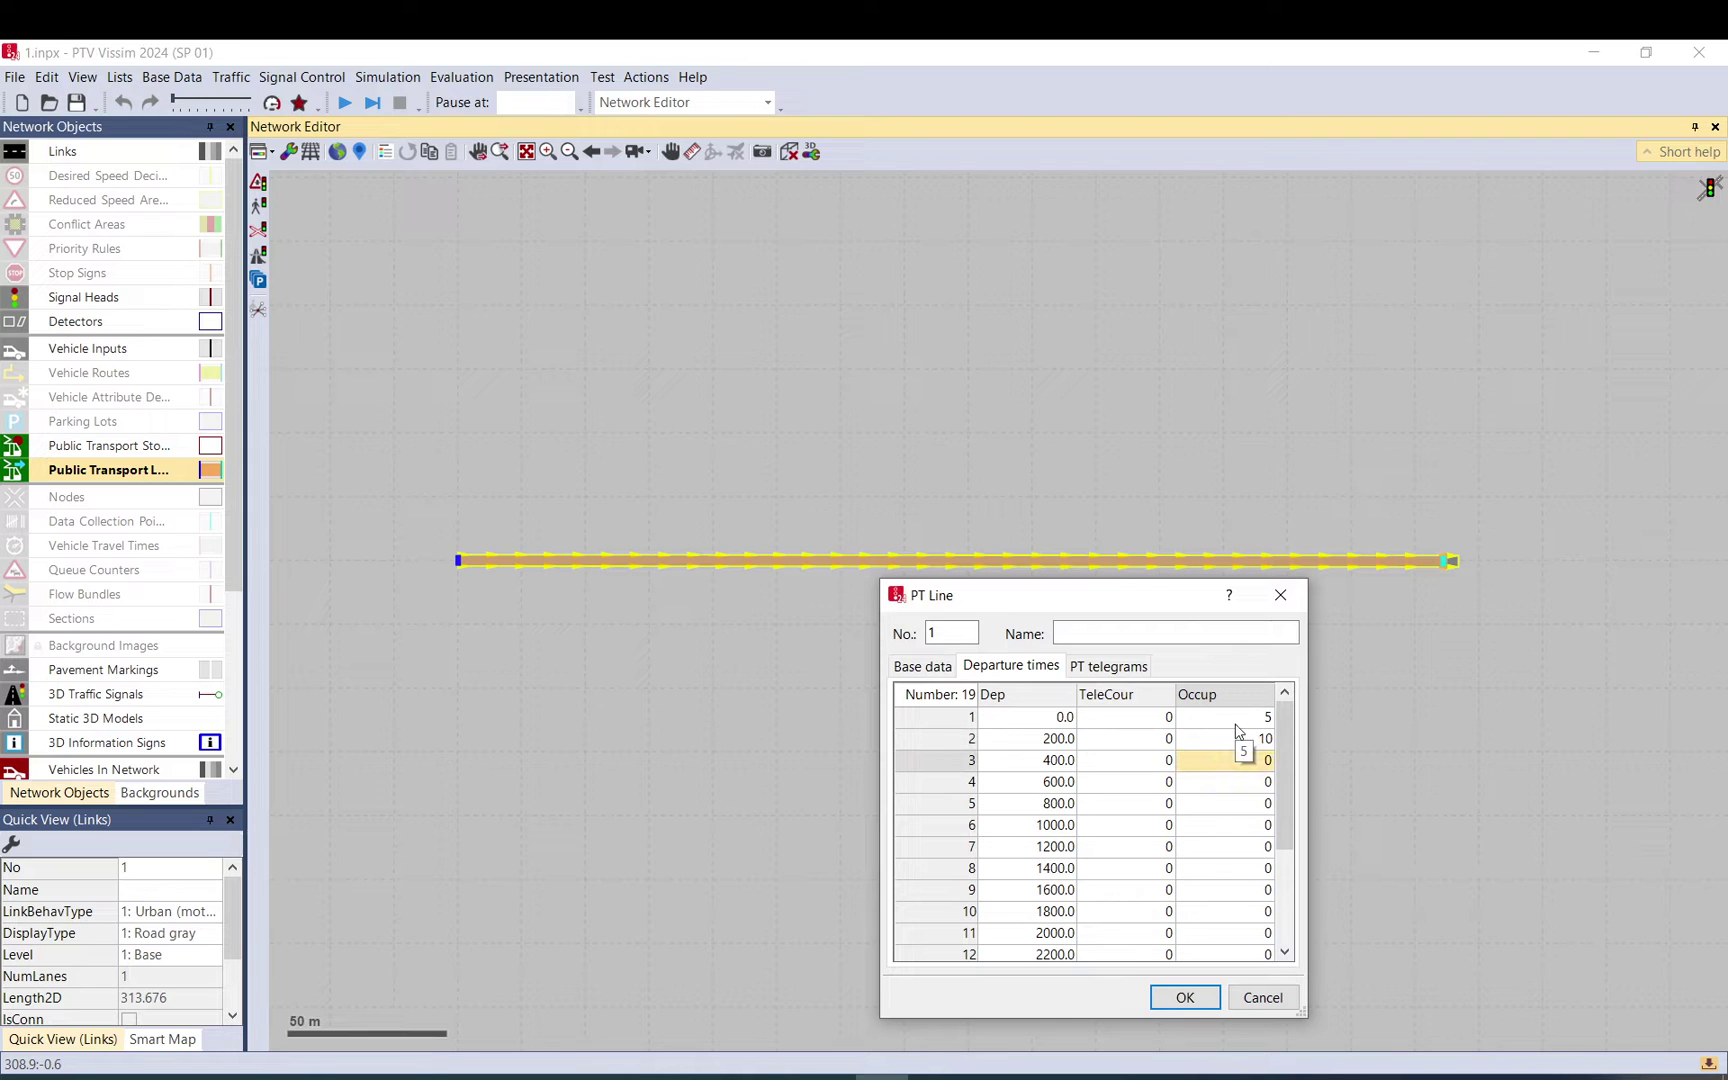
{"action": "type", "text": "20"}
{"action": "key", "text": "Return"}
{"action": "type", "text": "3"}
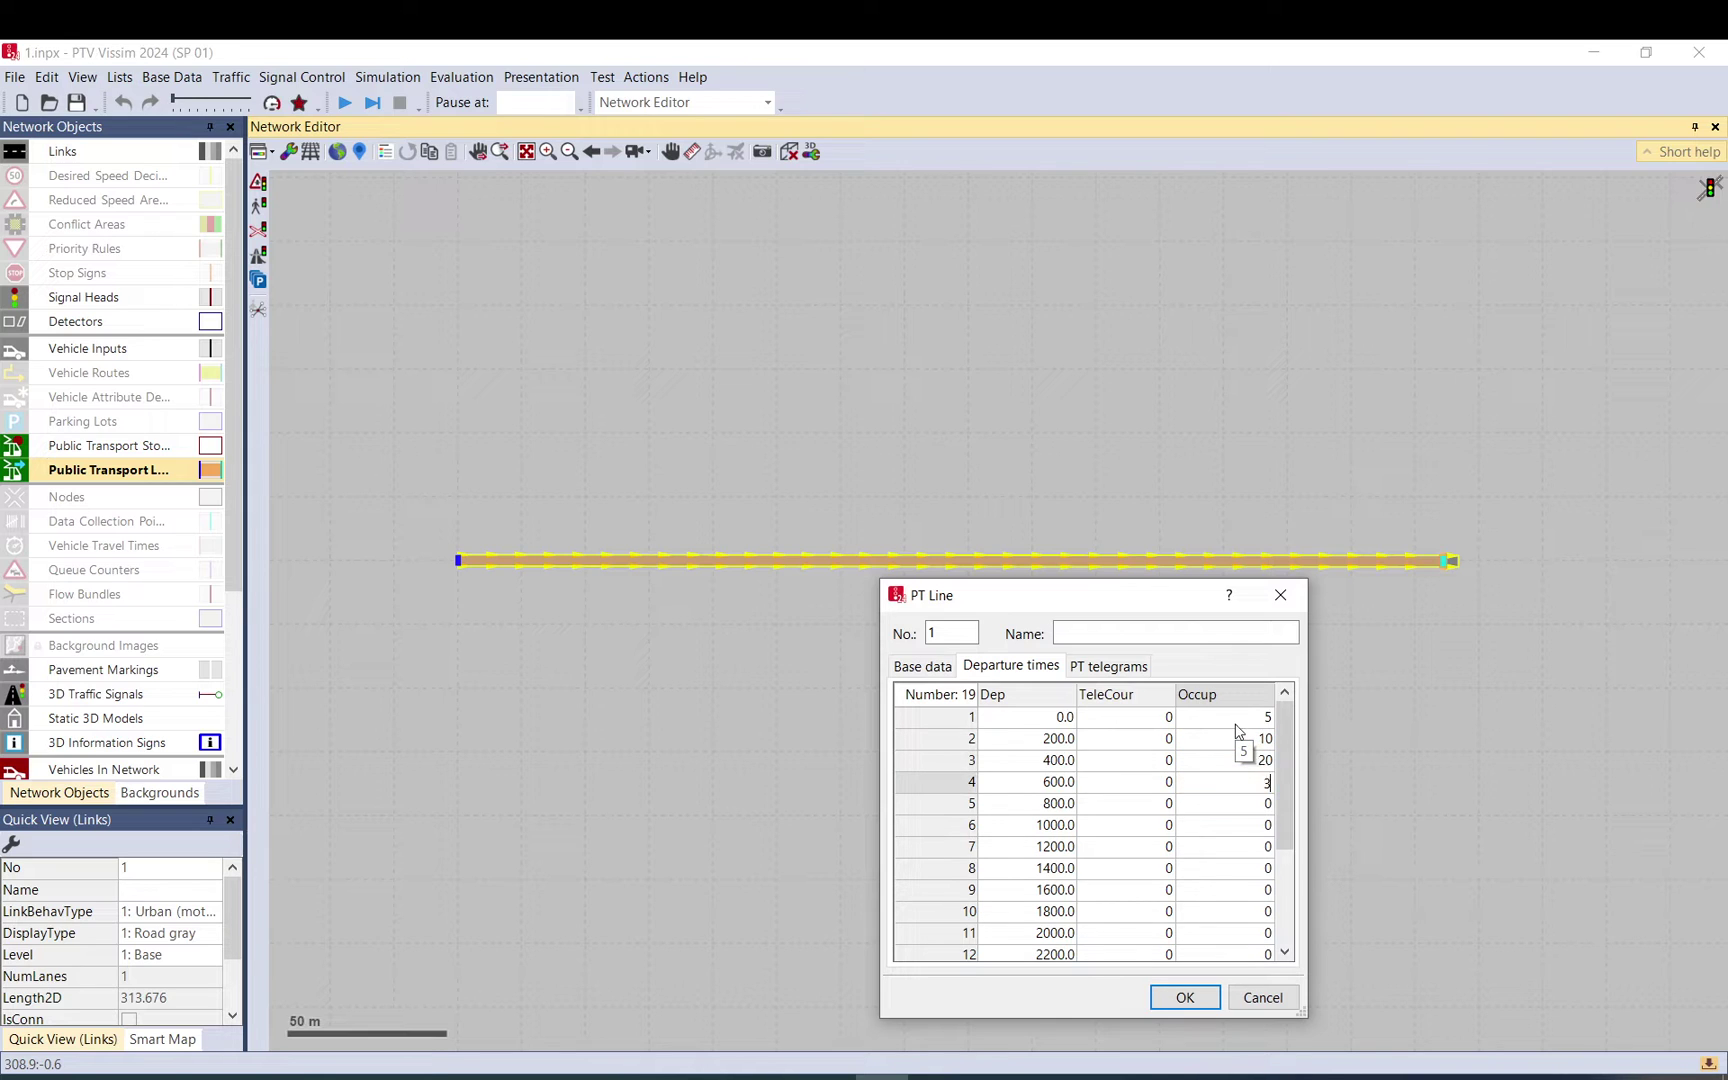
{"action": "key", "text": "Return"}
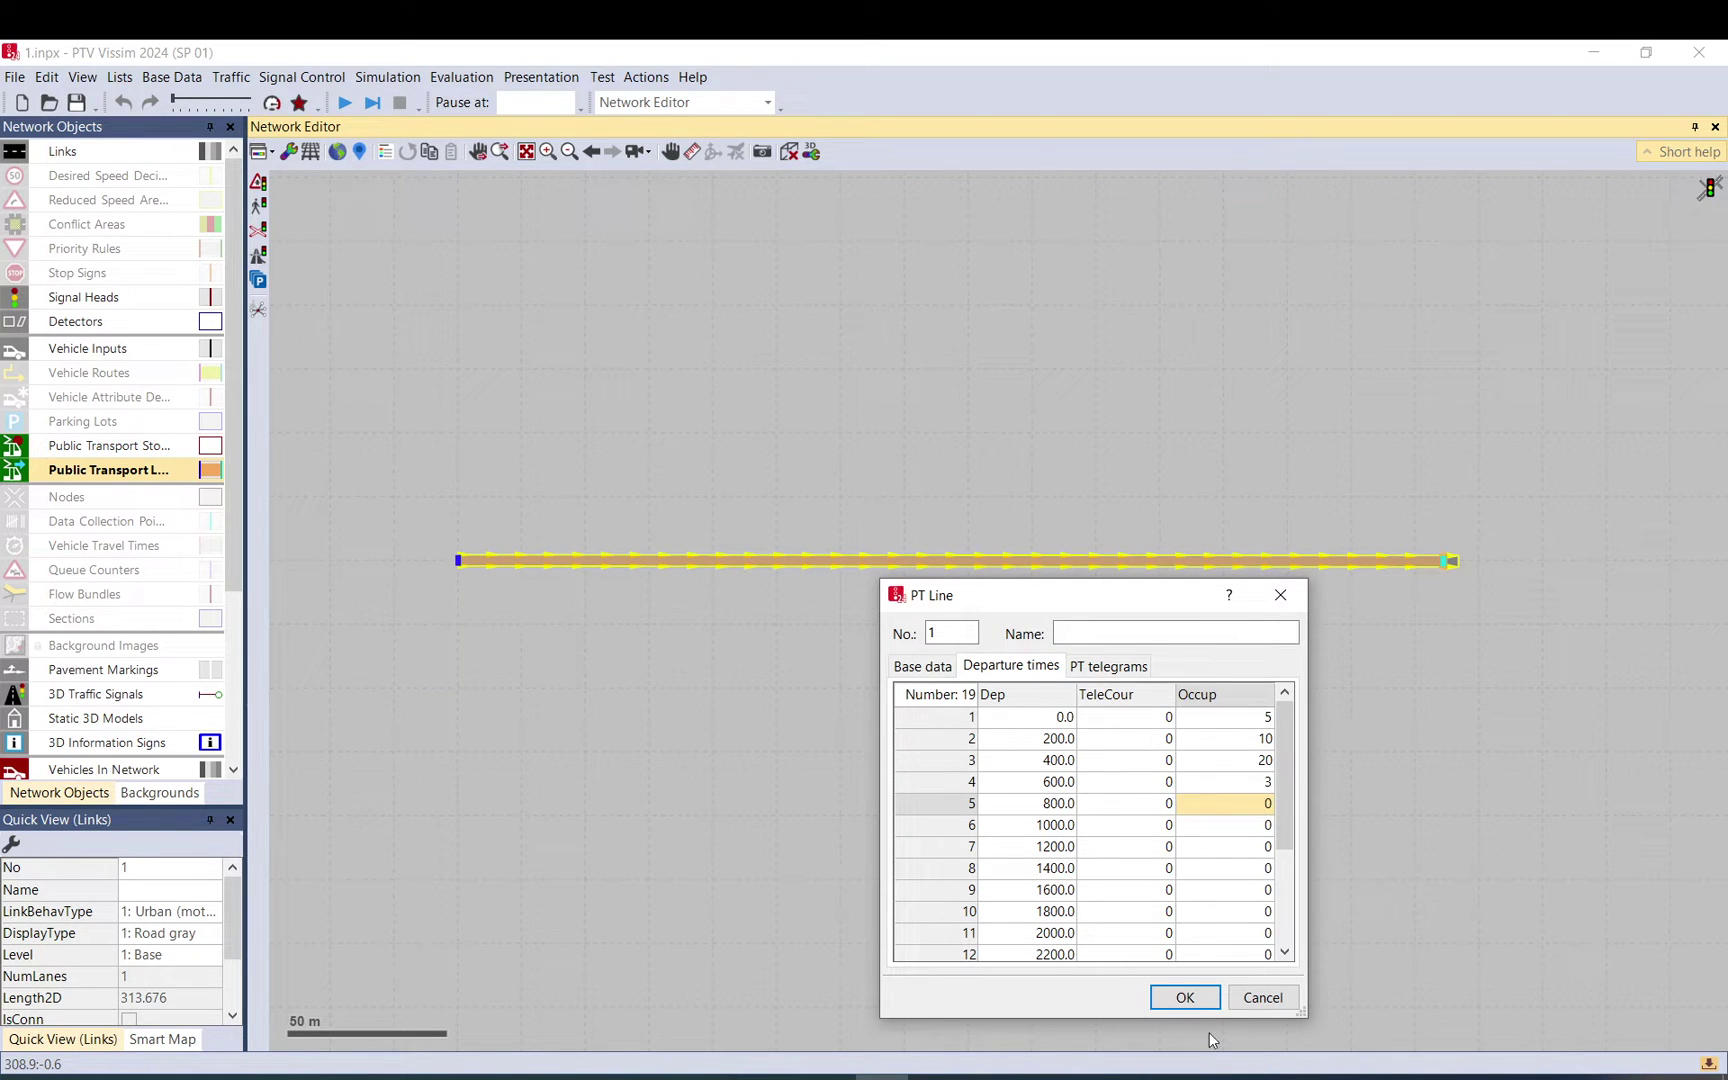
Step: Place PT stop 1, about 26 m long, on lane 1-1 at 138.186 m
{"action": "left_click", "coordinate": [1186, 998]}
{"action": "scroll", "coordinate": [936, 560], "scroll_direction": "up", "scroll_amount": 3}
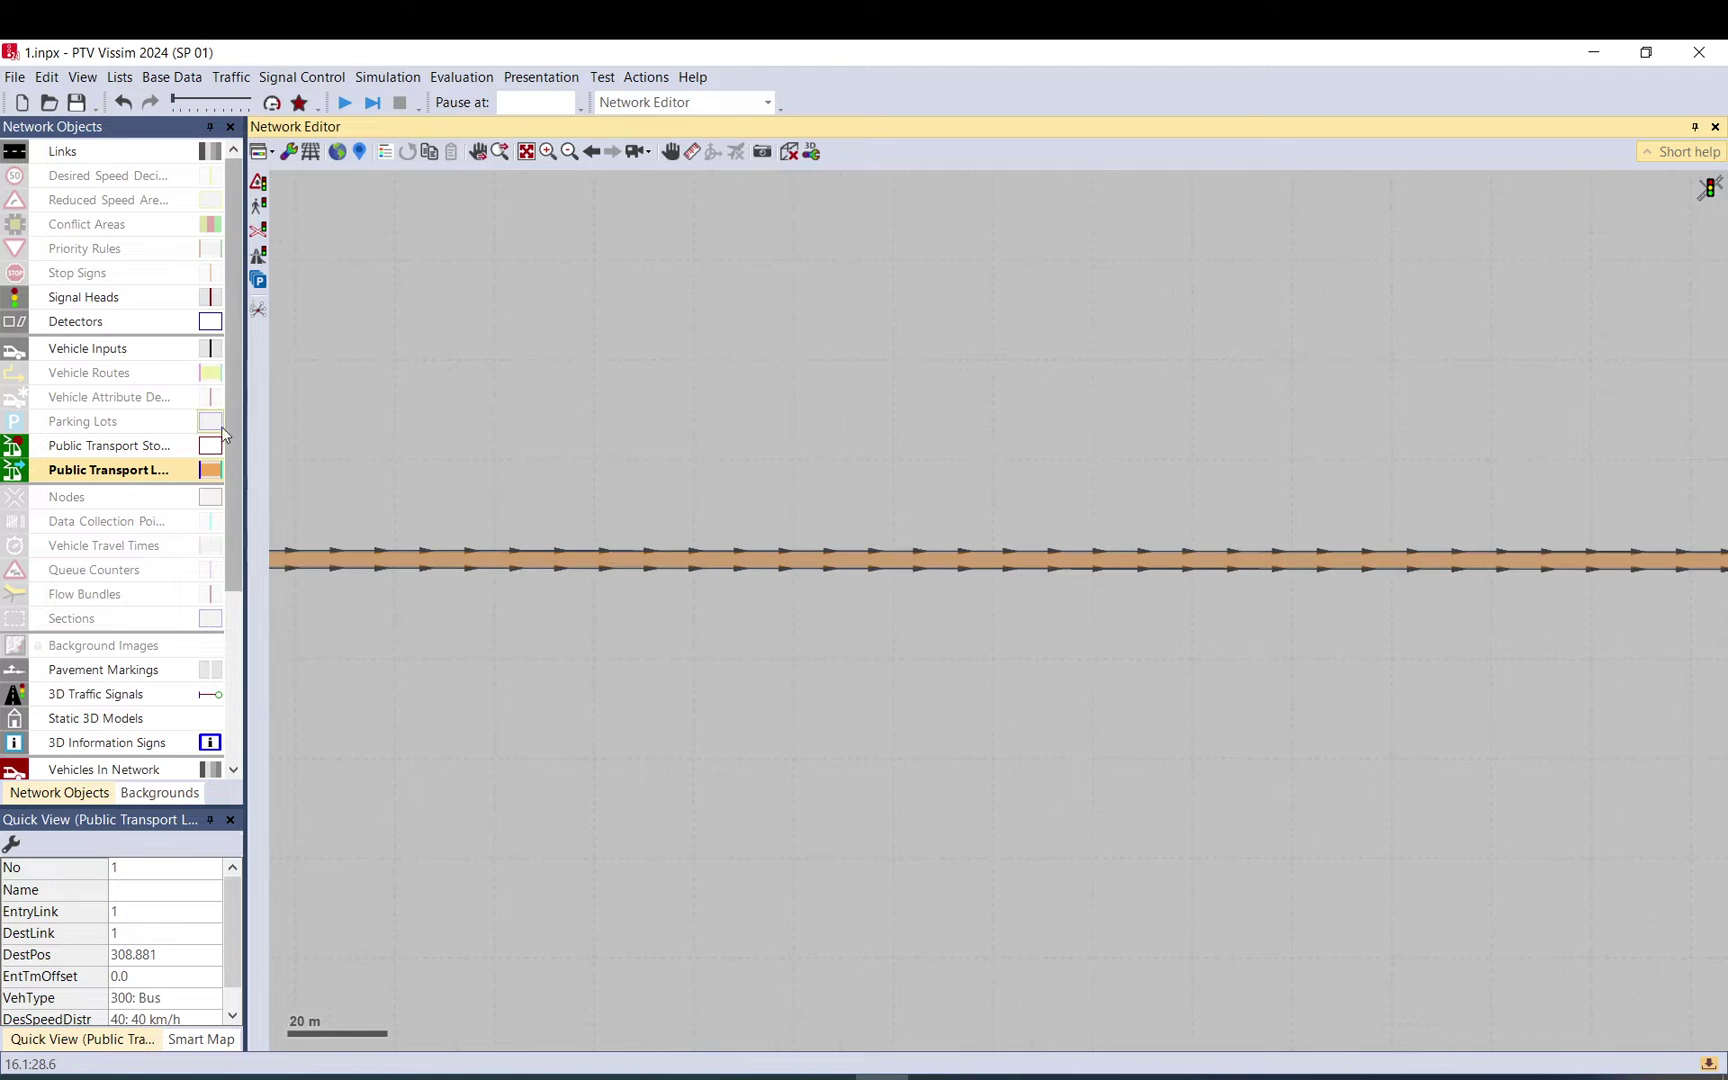
{"action": "left_click", "coordinate": [117, 452]}
{"action": "left_click_drag", "start_coordinate": [884, 558], "coordinate": [1038, 554]}
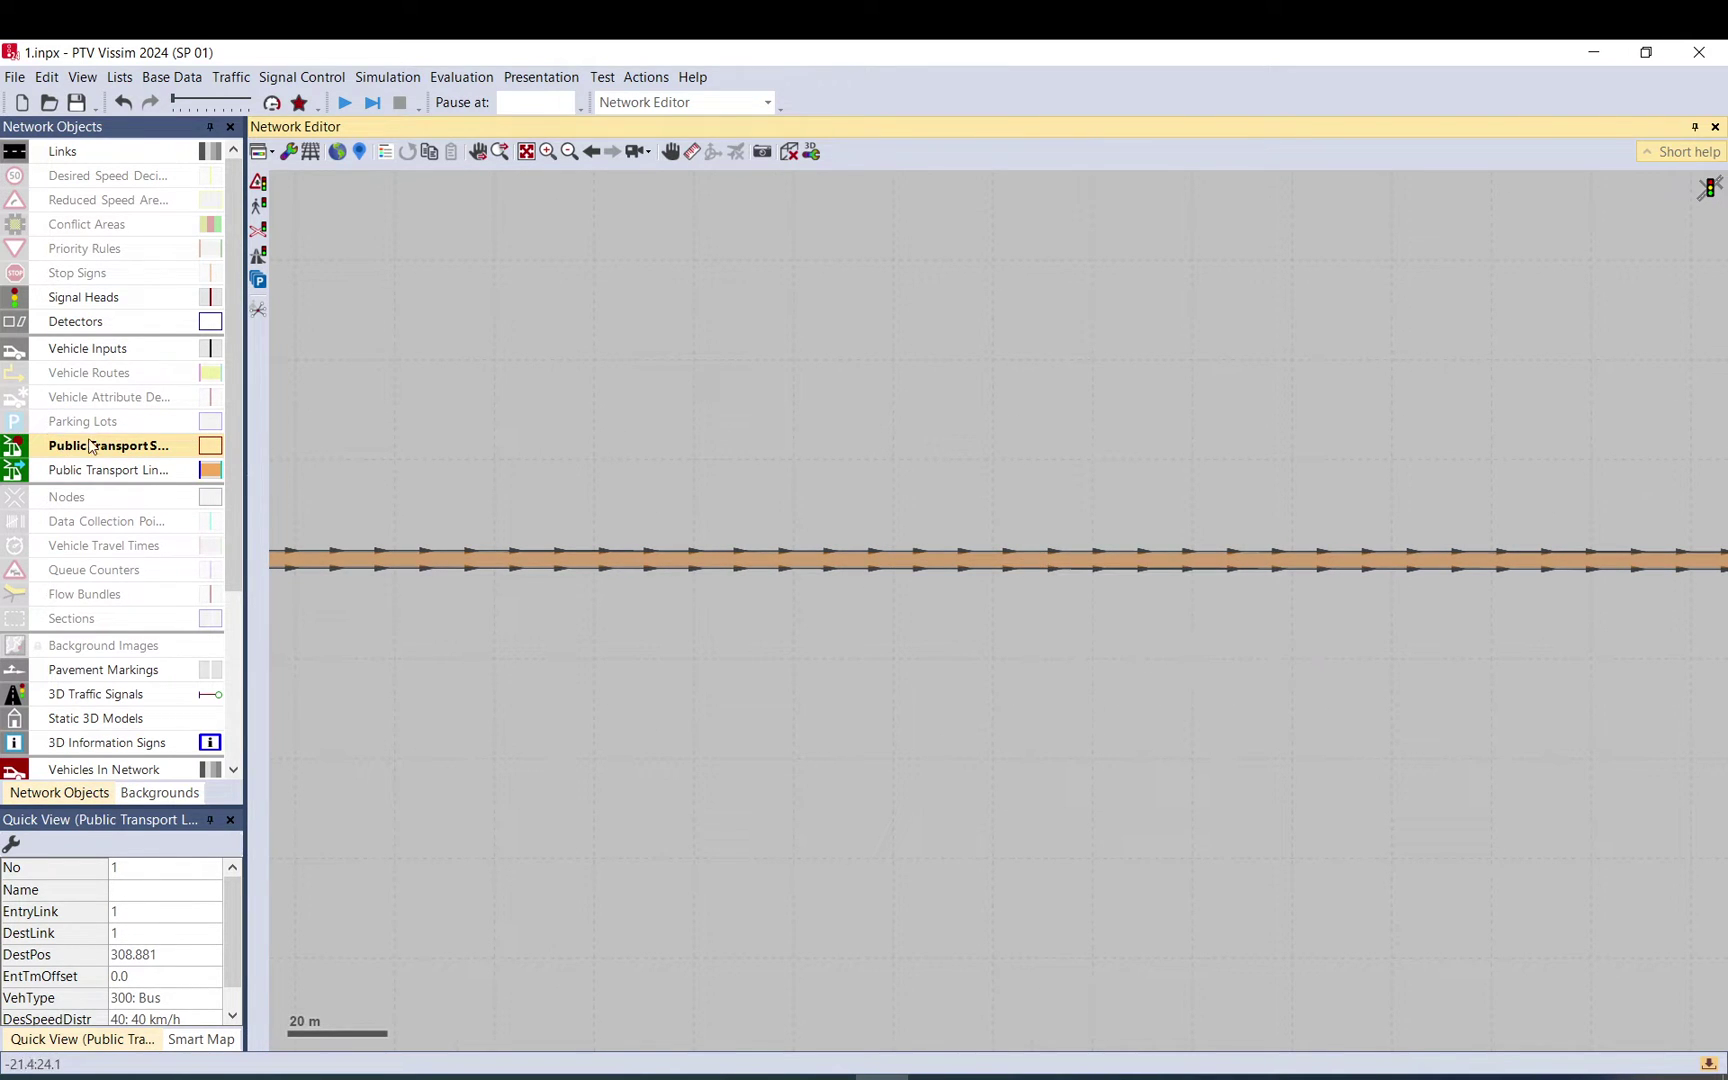
{"action": "left_click_drag", "start_coordinate": [884, 560], "coordinate": [1011, 559]}
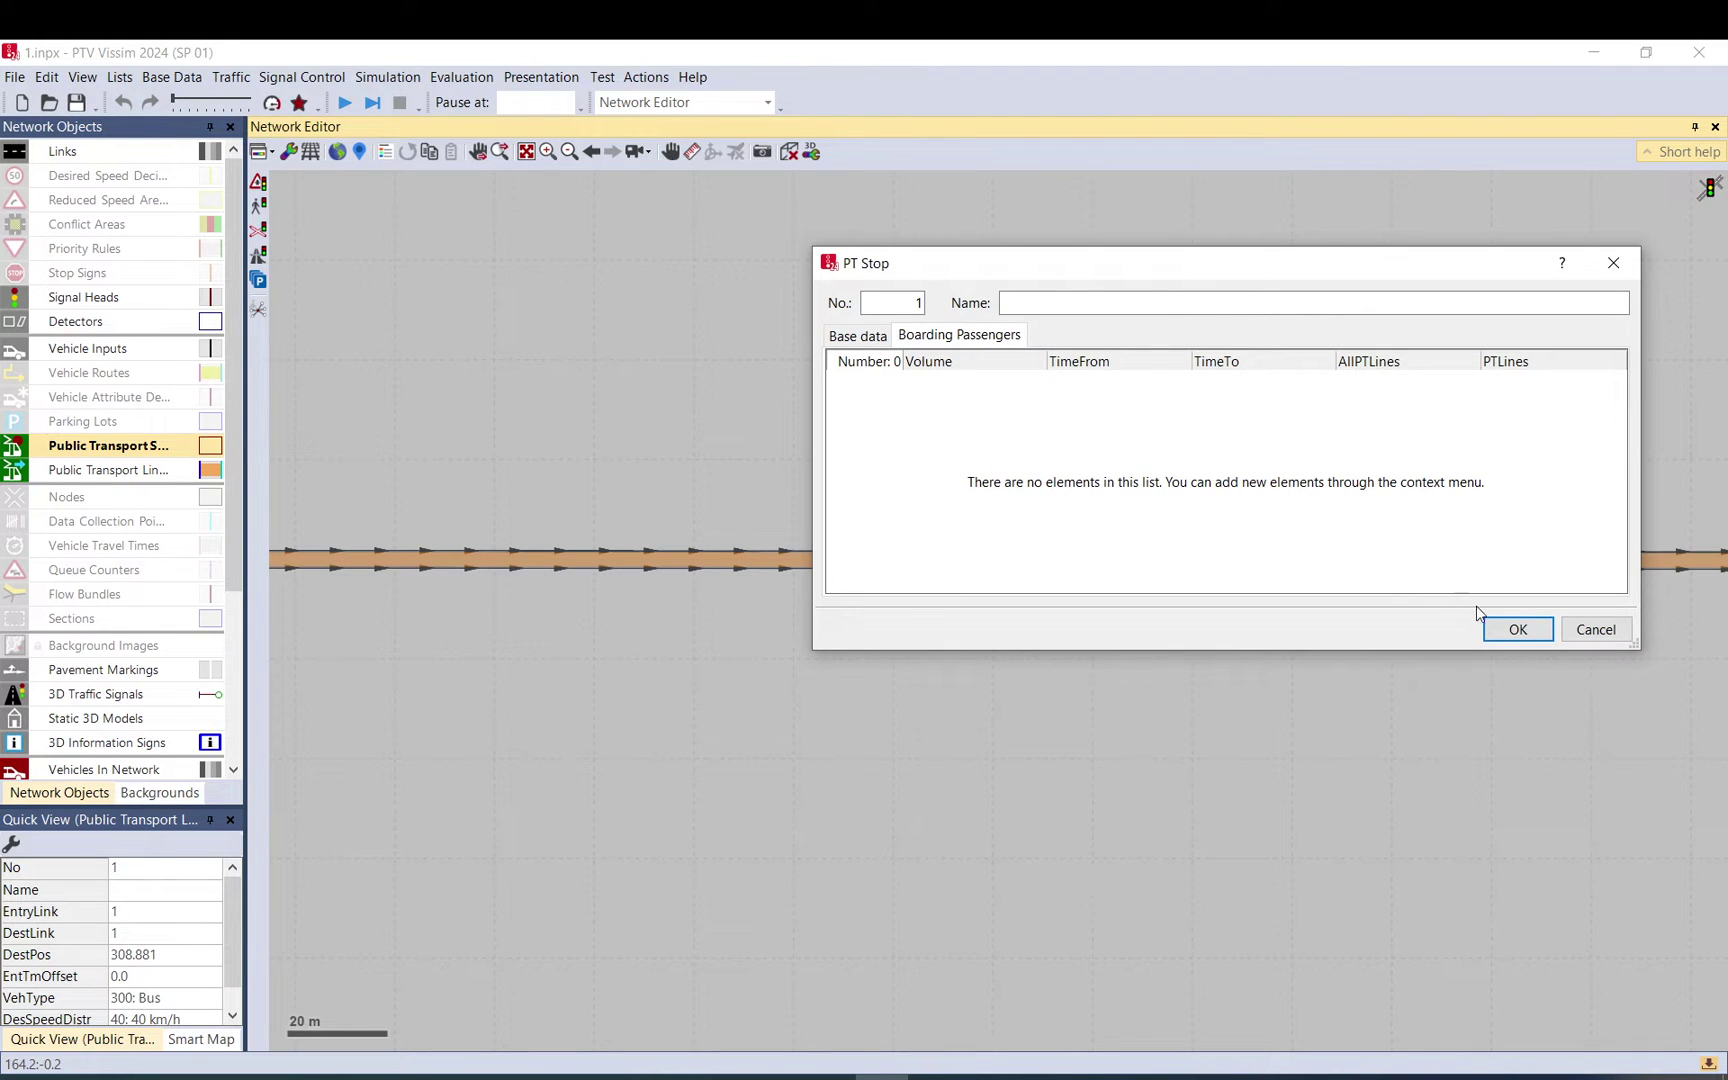
{"action": "left_click", "coordinate": [1517, 629]}
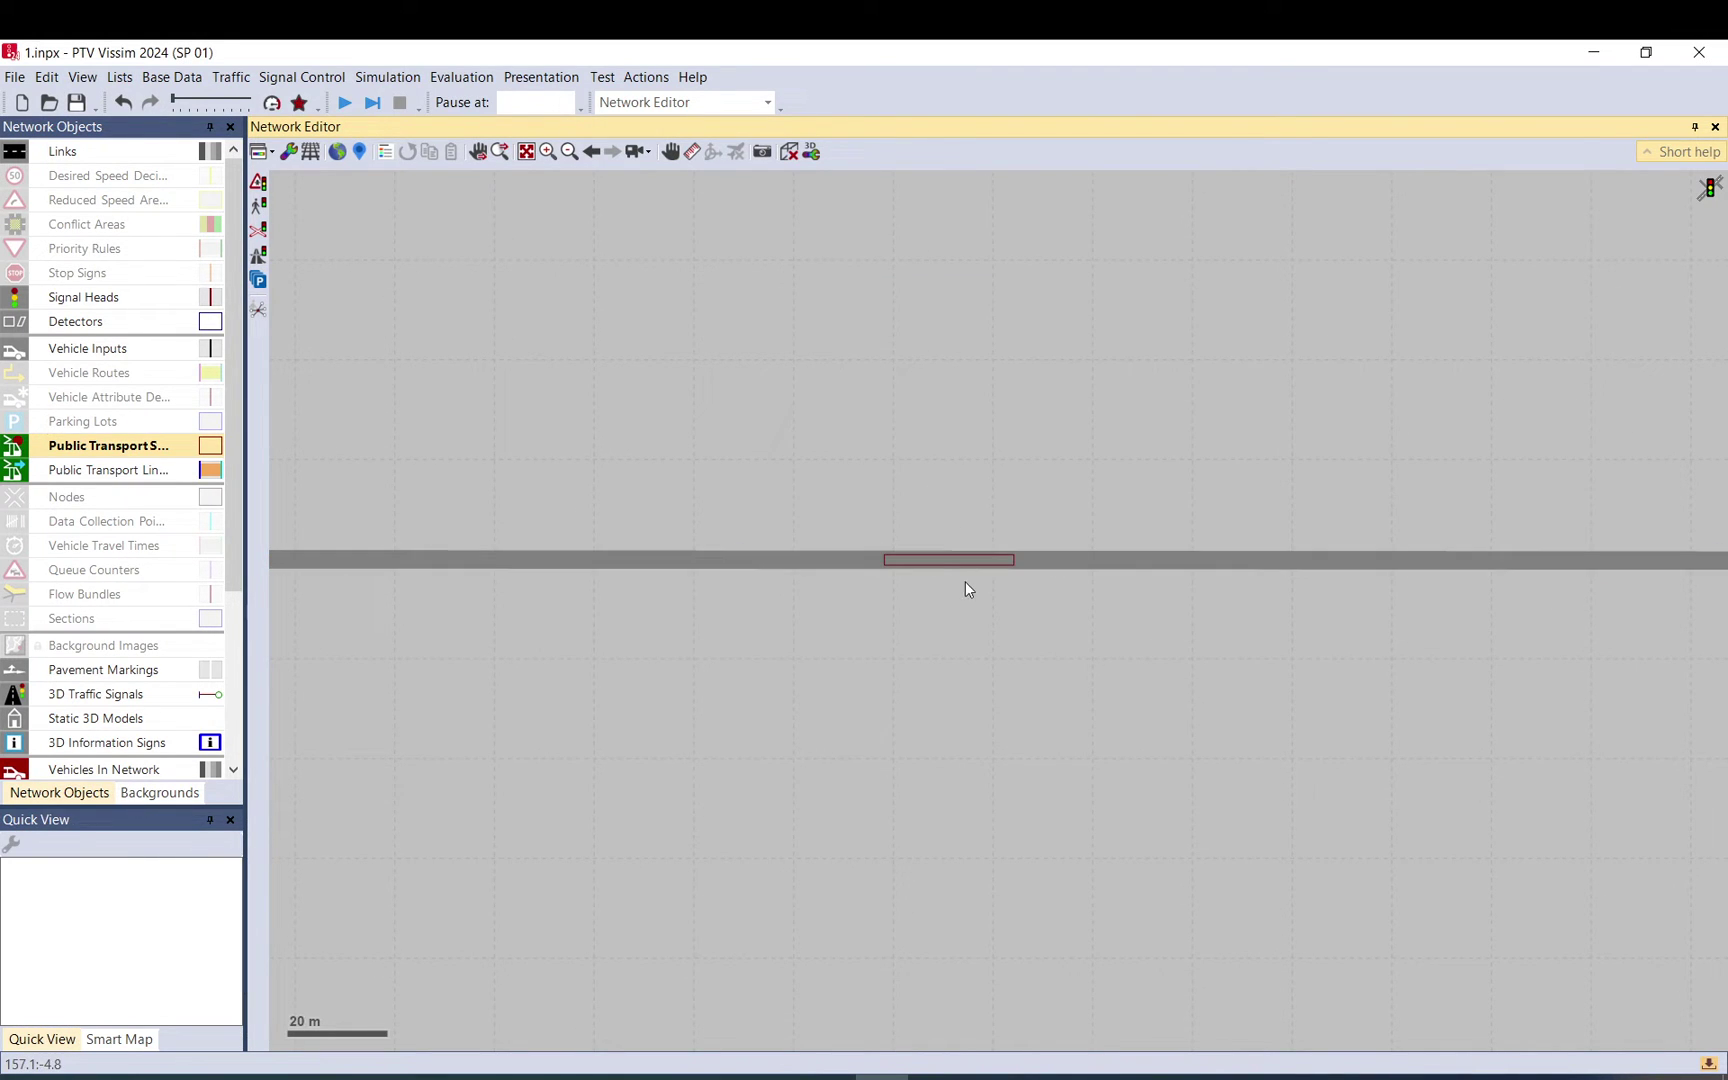
Step: Zoom in and select stop 1 to check its attributes in Quick View
{"action": "scroll", "coordinate": [965, 589], "scroll_direction": "up", "scroll_amount": 3}
{"action": "left_click", "coordinate": [937, 531]}
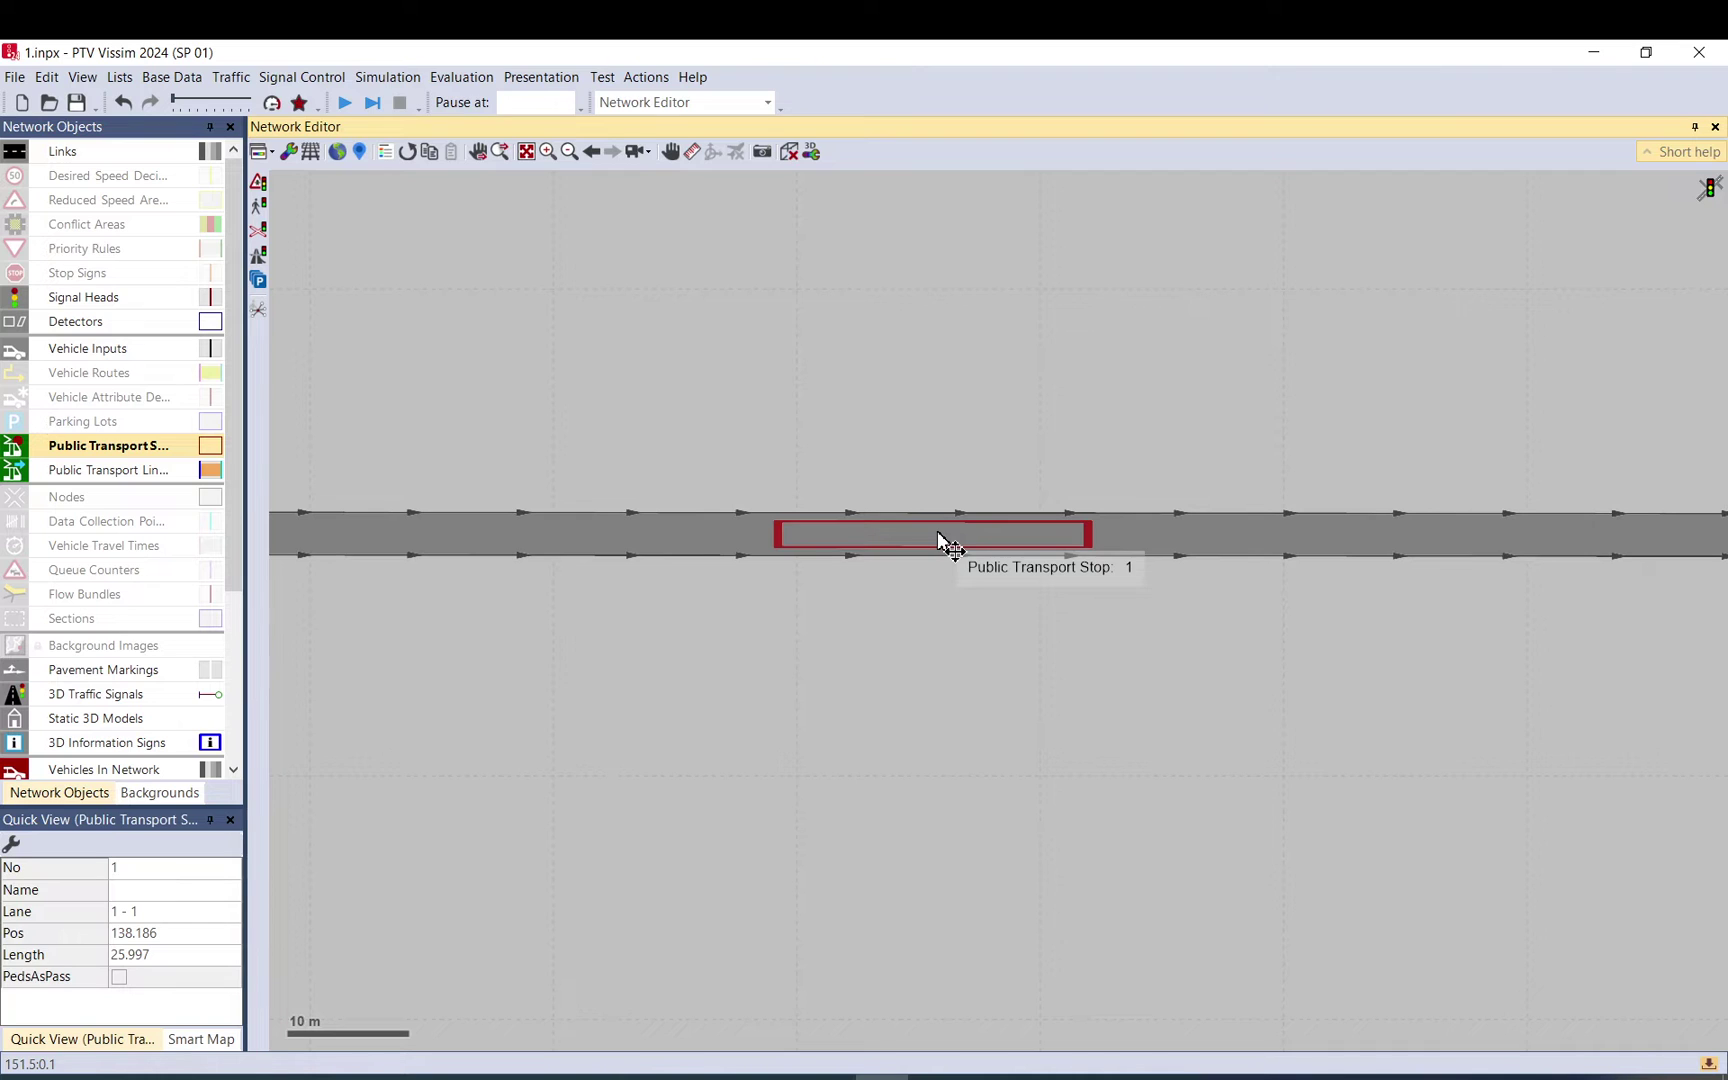
{"action": "right_click", "coordinate": [937, 531]}
{"action": "left_click", "coordinate": [822, 408]}
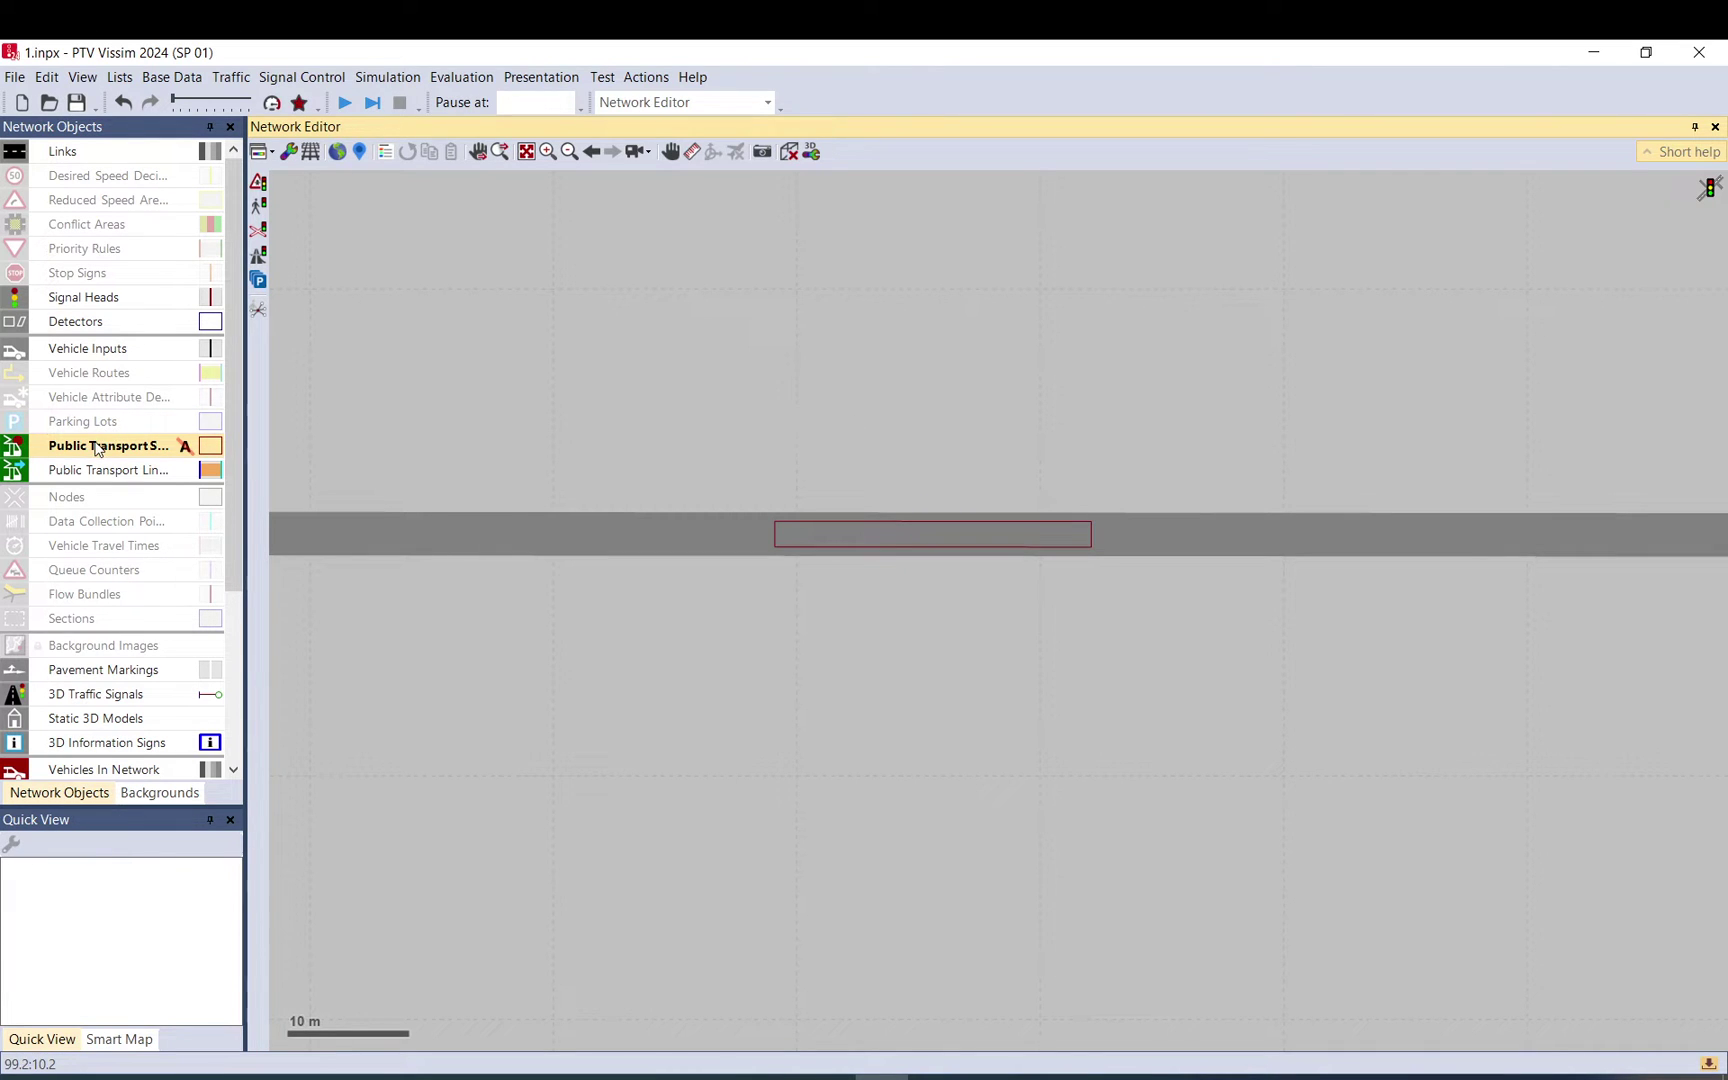
{"action": "left_click", "coordinate": [867, 538]}
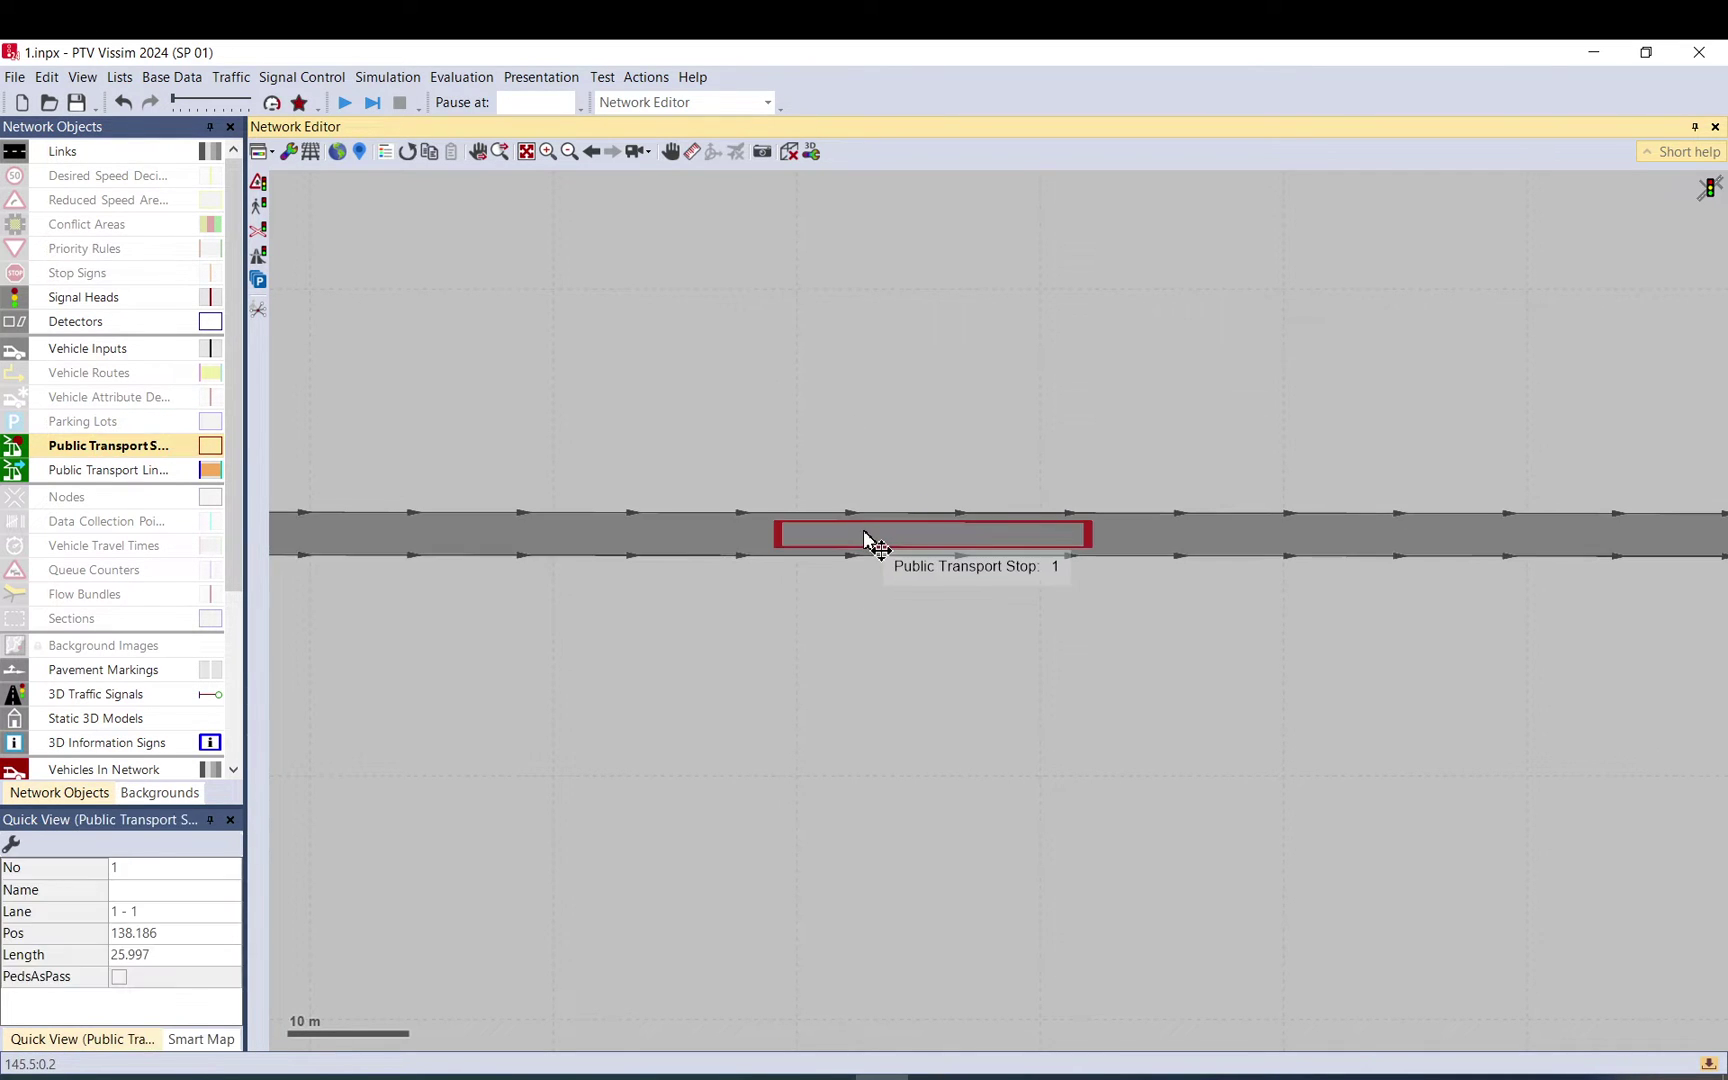
Step: Make stop 1 a lay-by and add a 2 m by 26 m right-side platform edge
{"action": "right_click", "coordinate": [867, 538]}
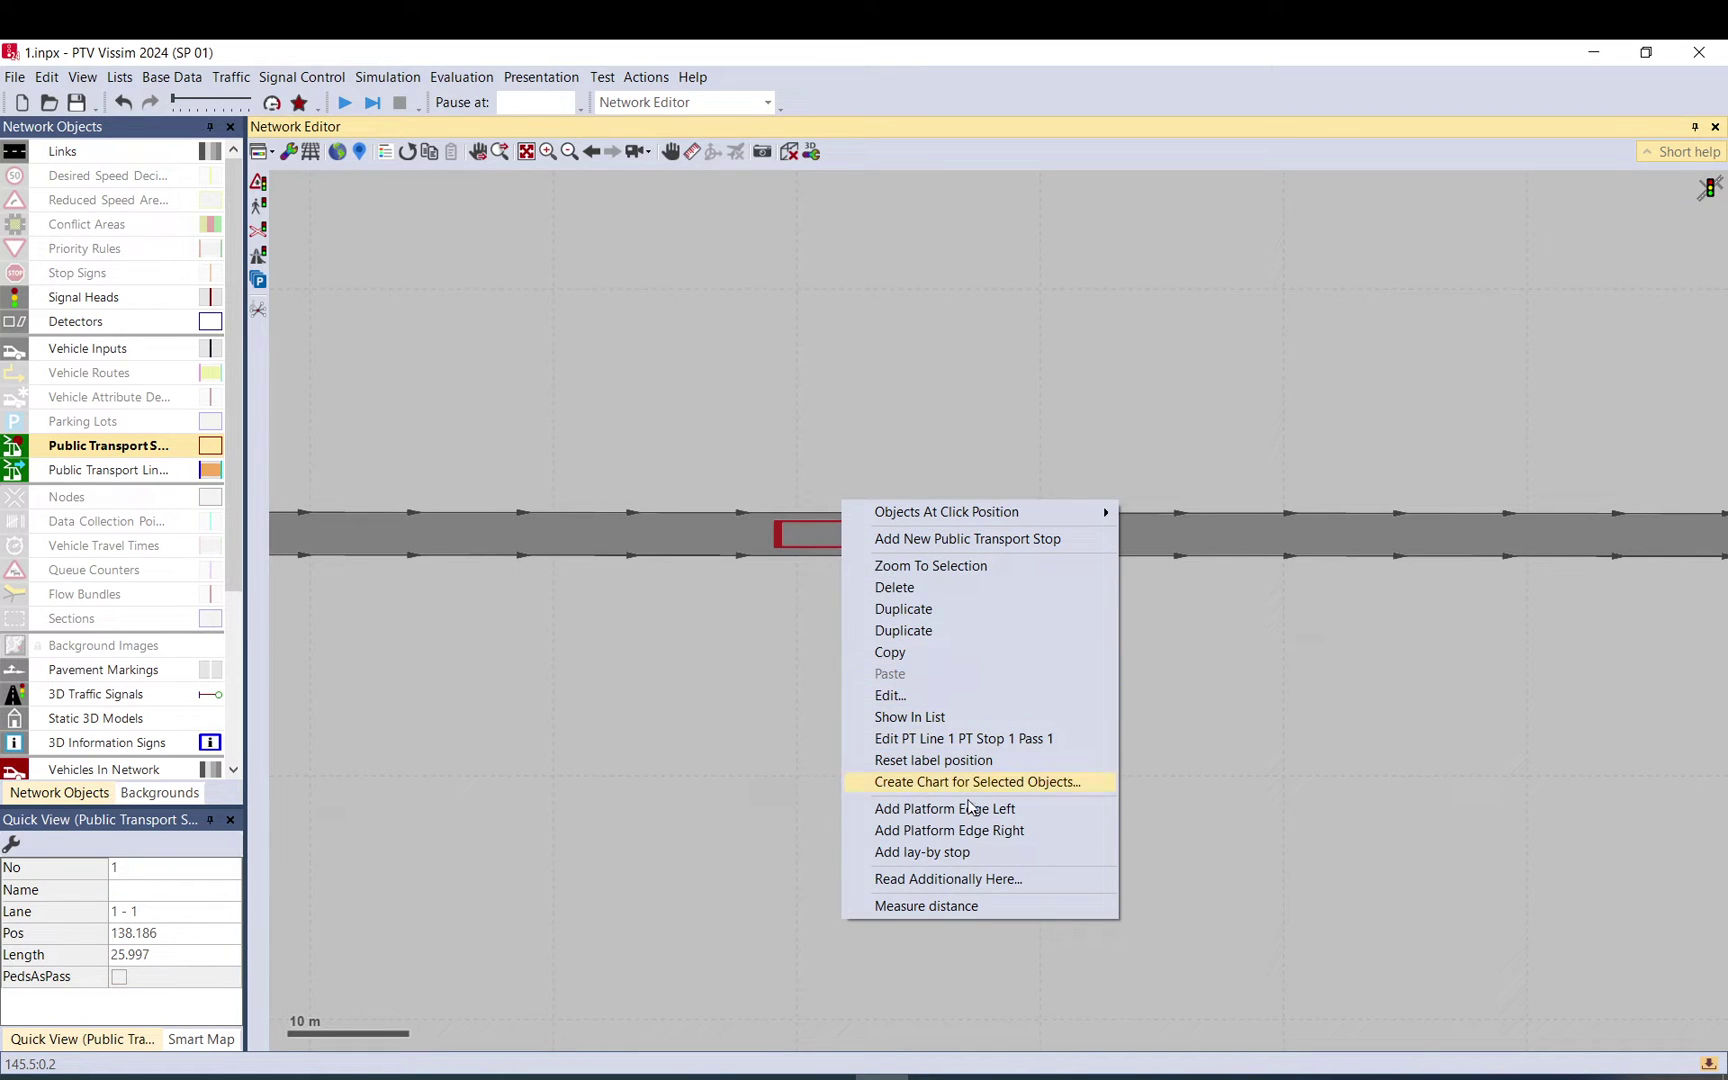
{"action": "left_click", "coordinate": [940, 852]}
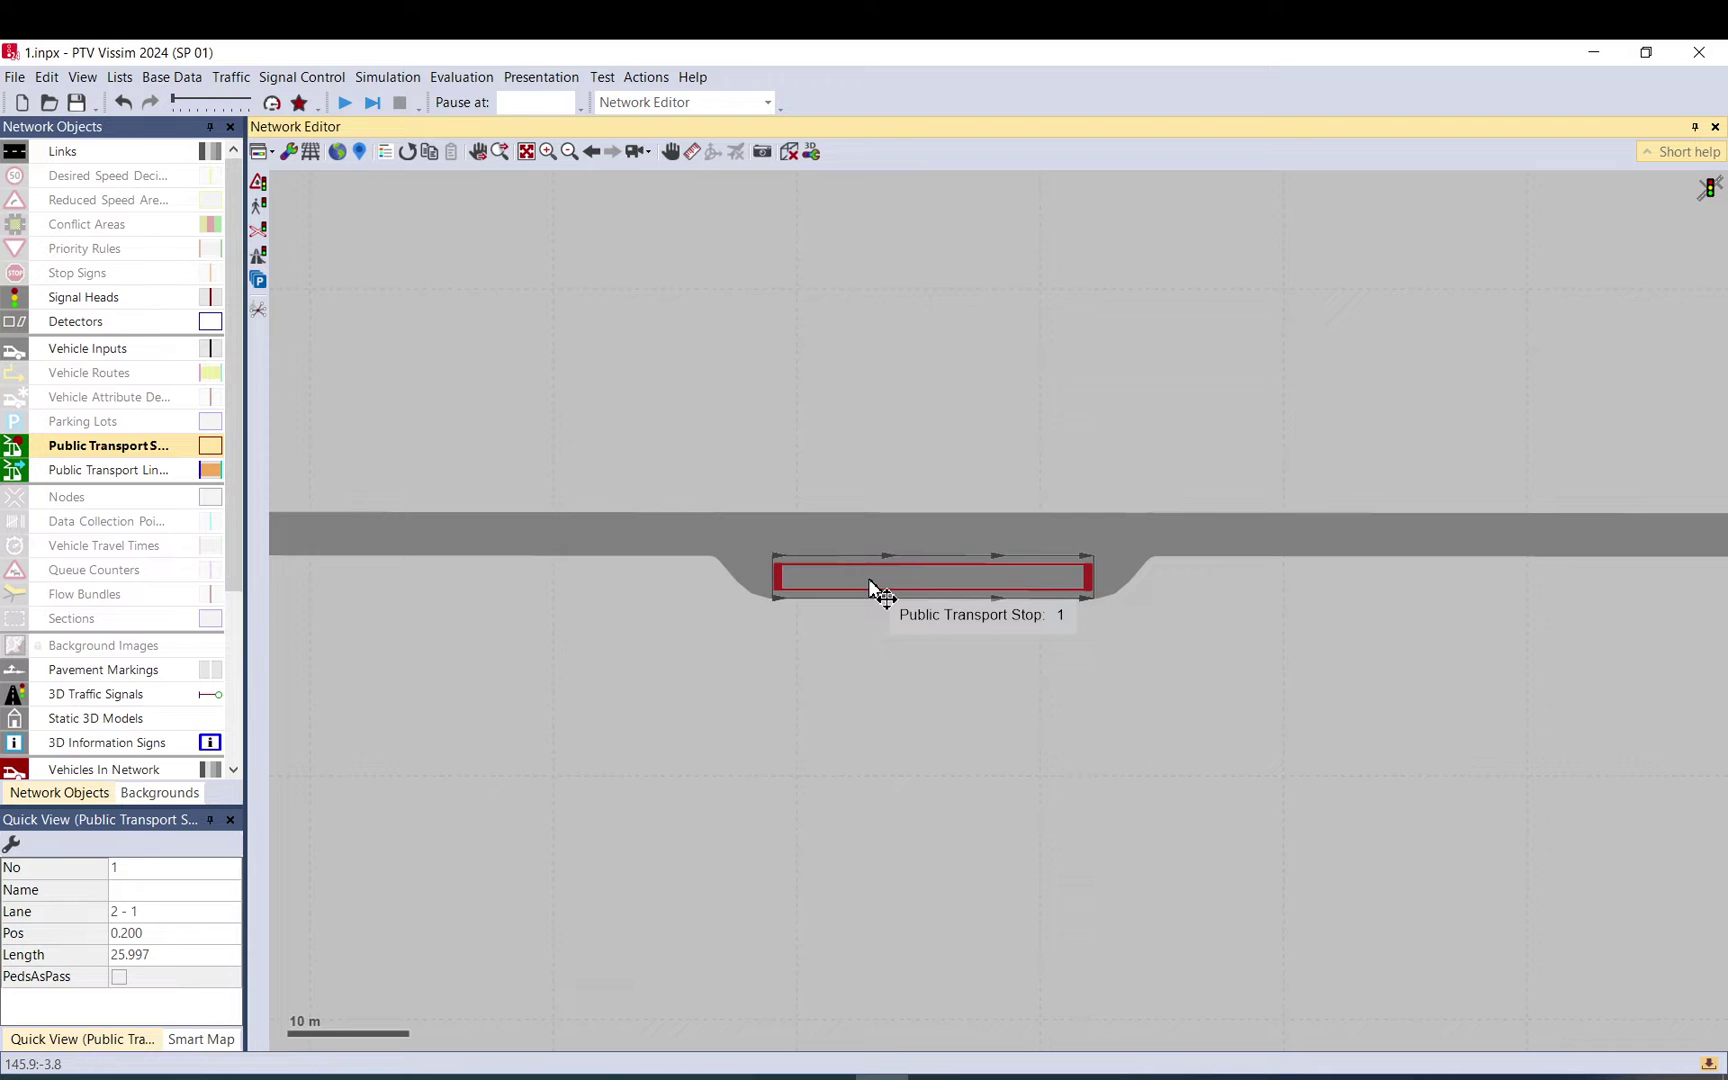
{"action": "right_click", "coordinate": [848, 550]}
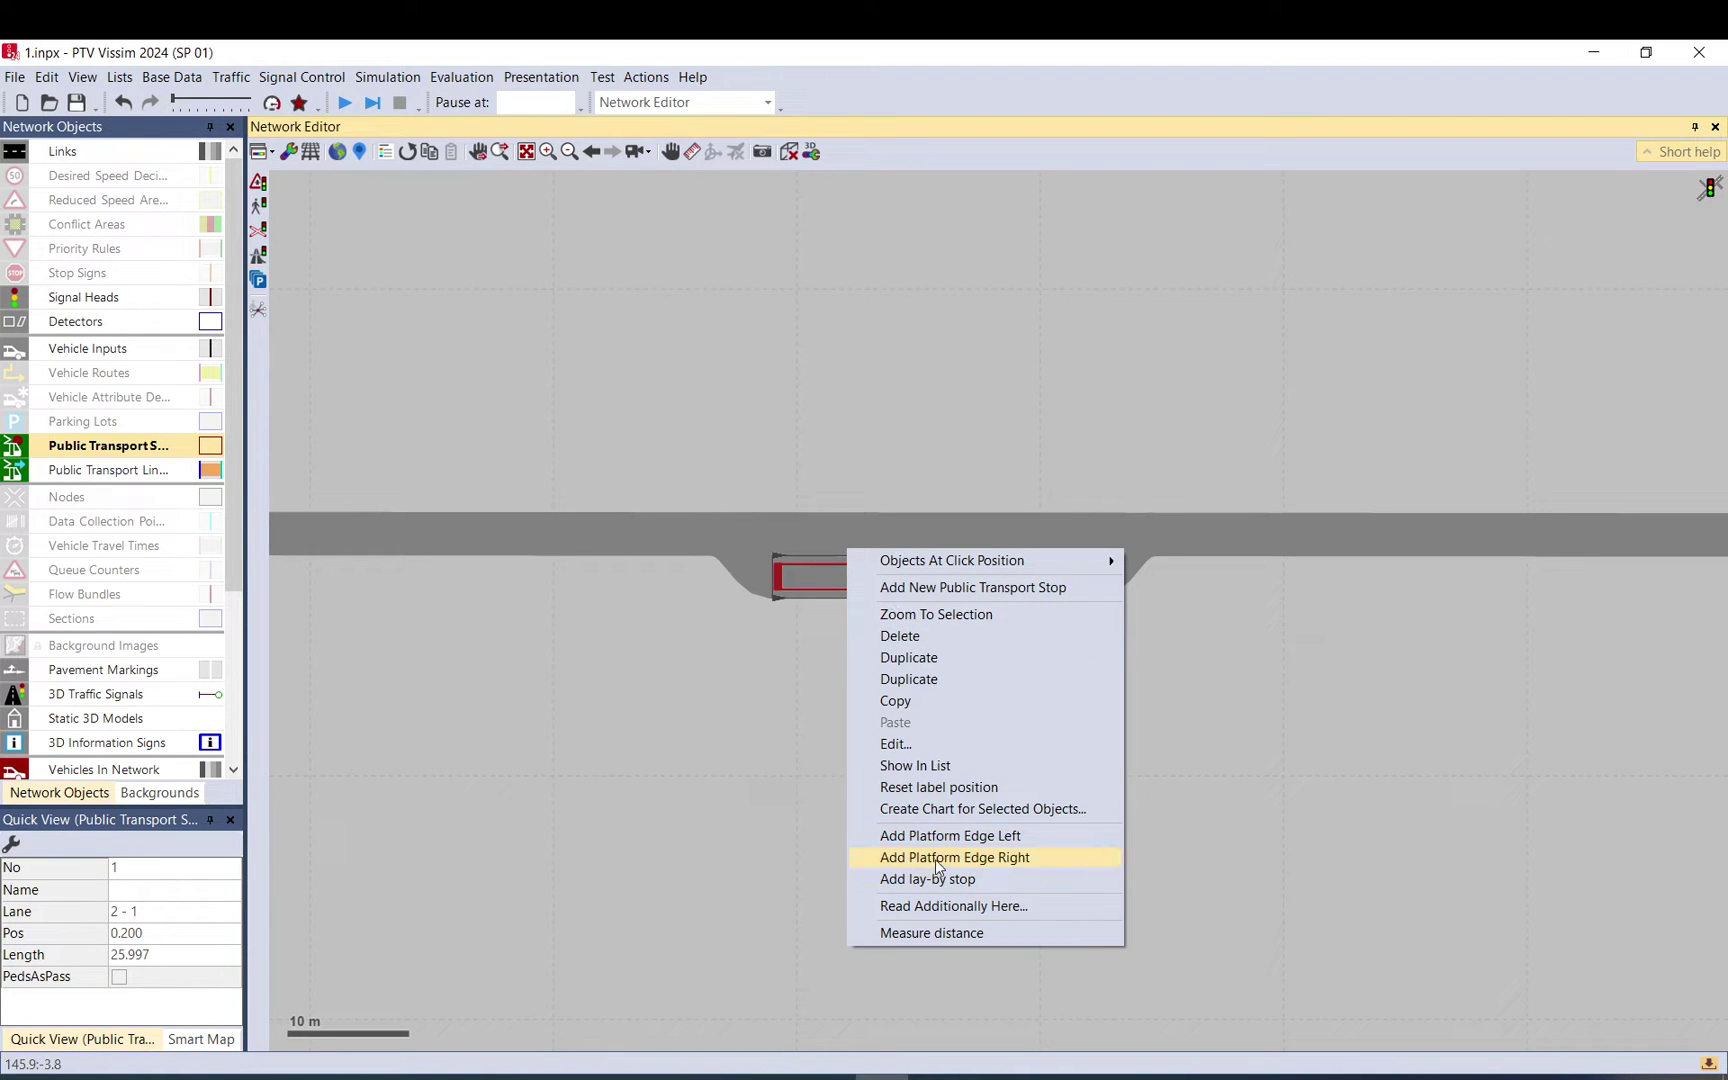
{"action": "left_click", "coordinate": [986, 864]}
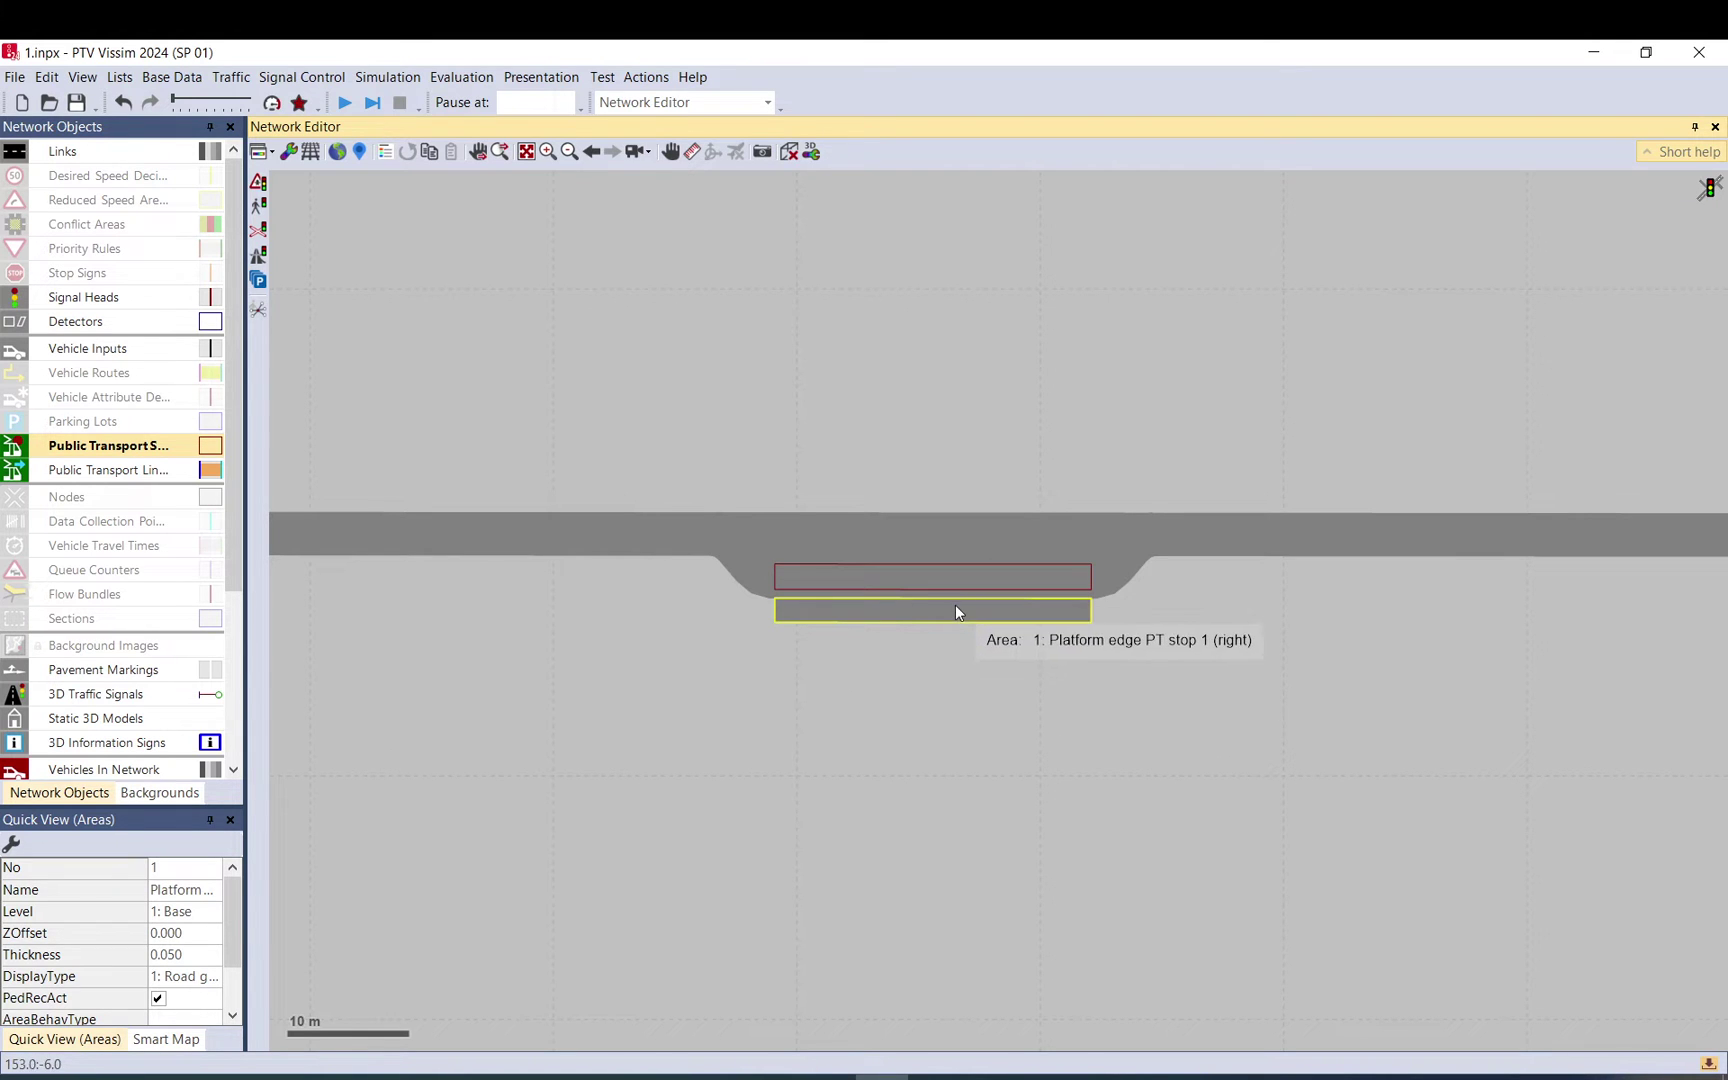
{"action": "double_click", "coordinate": [880, 612]}
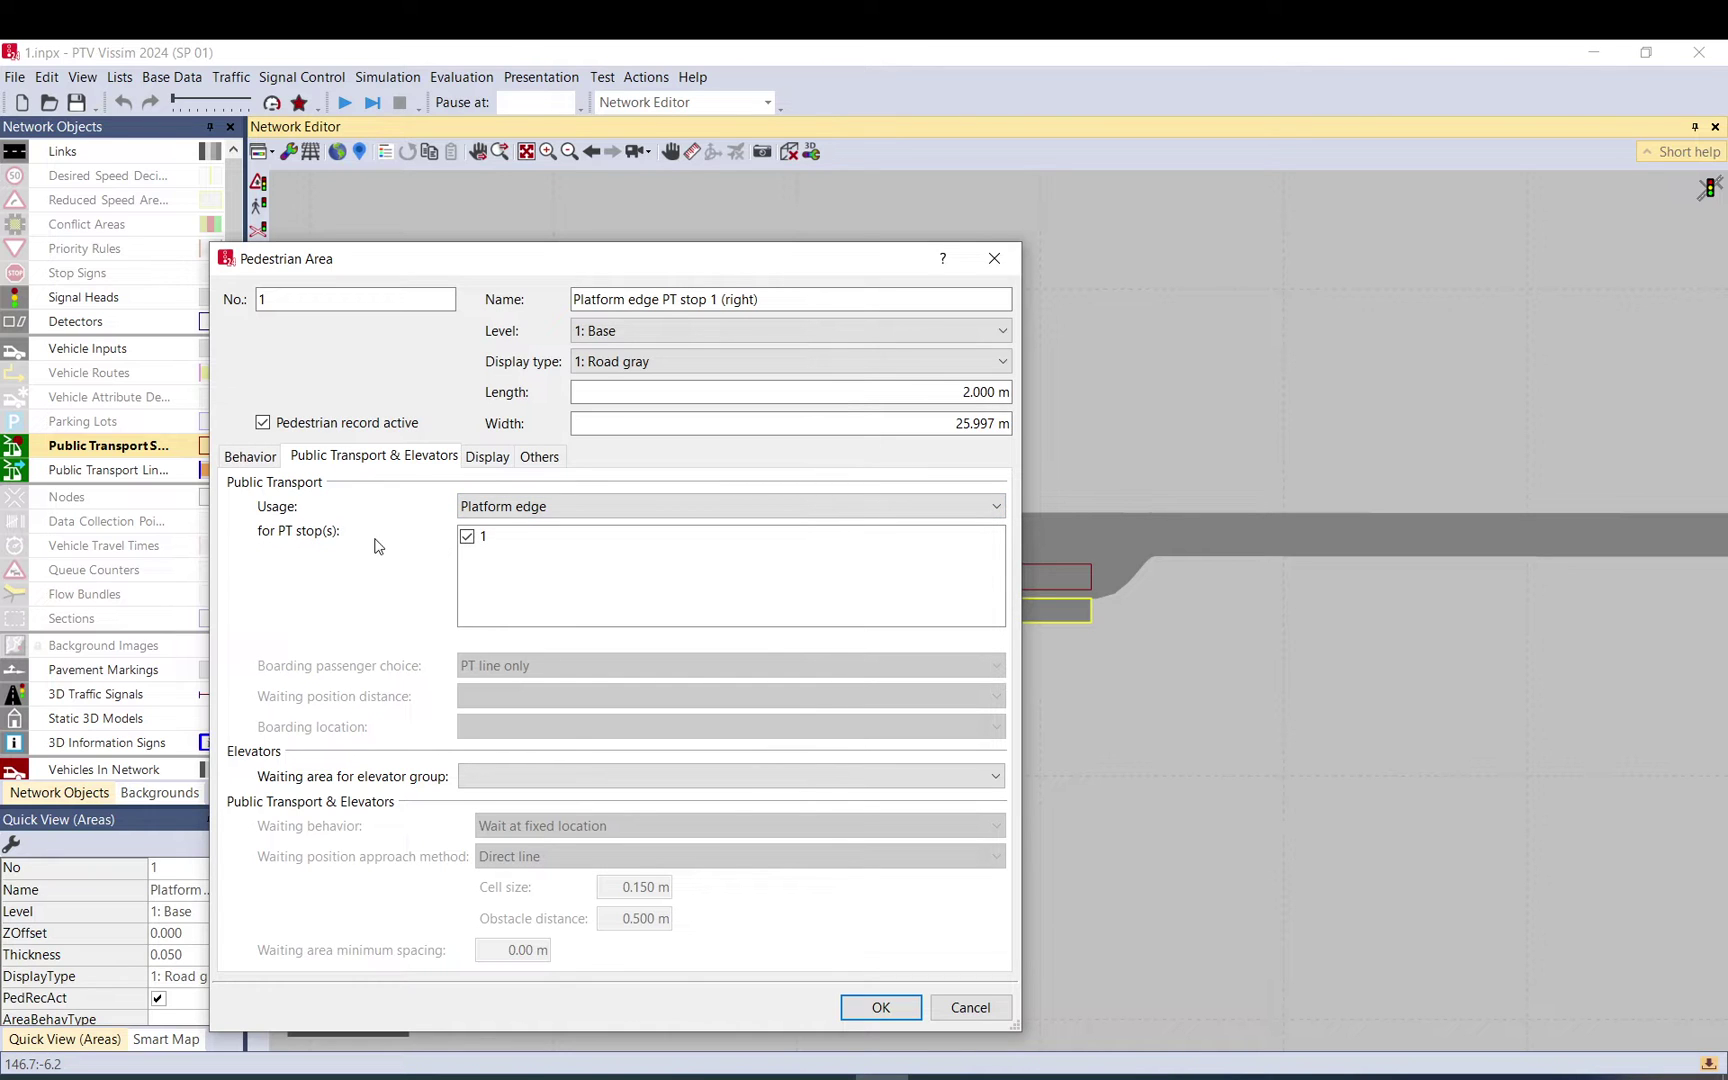
{"action": "left_click", "coordinate": [880, 1007]}
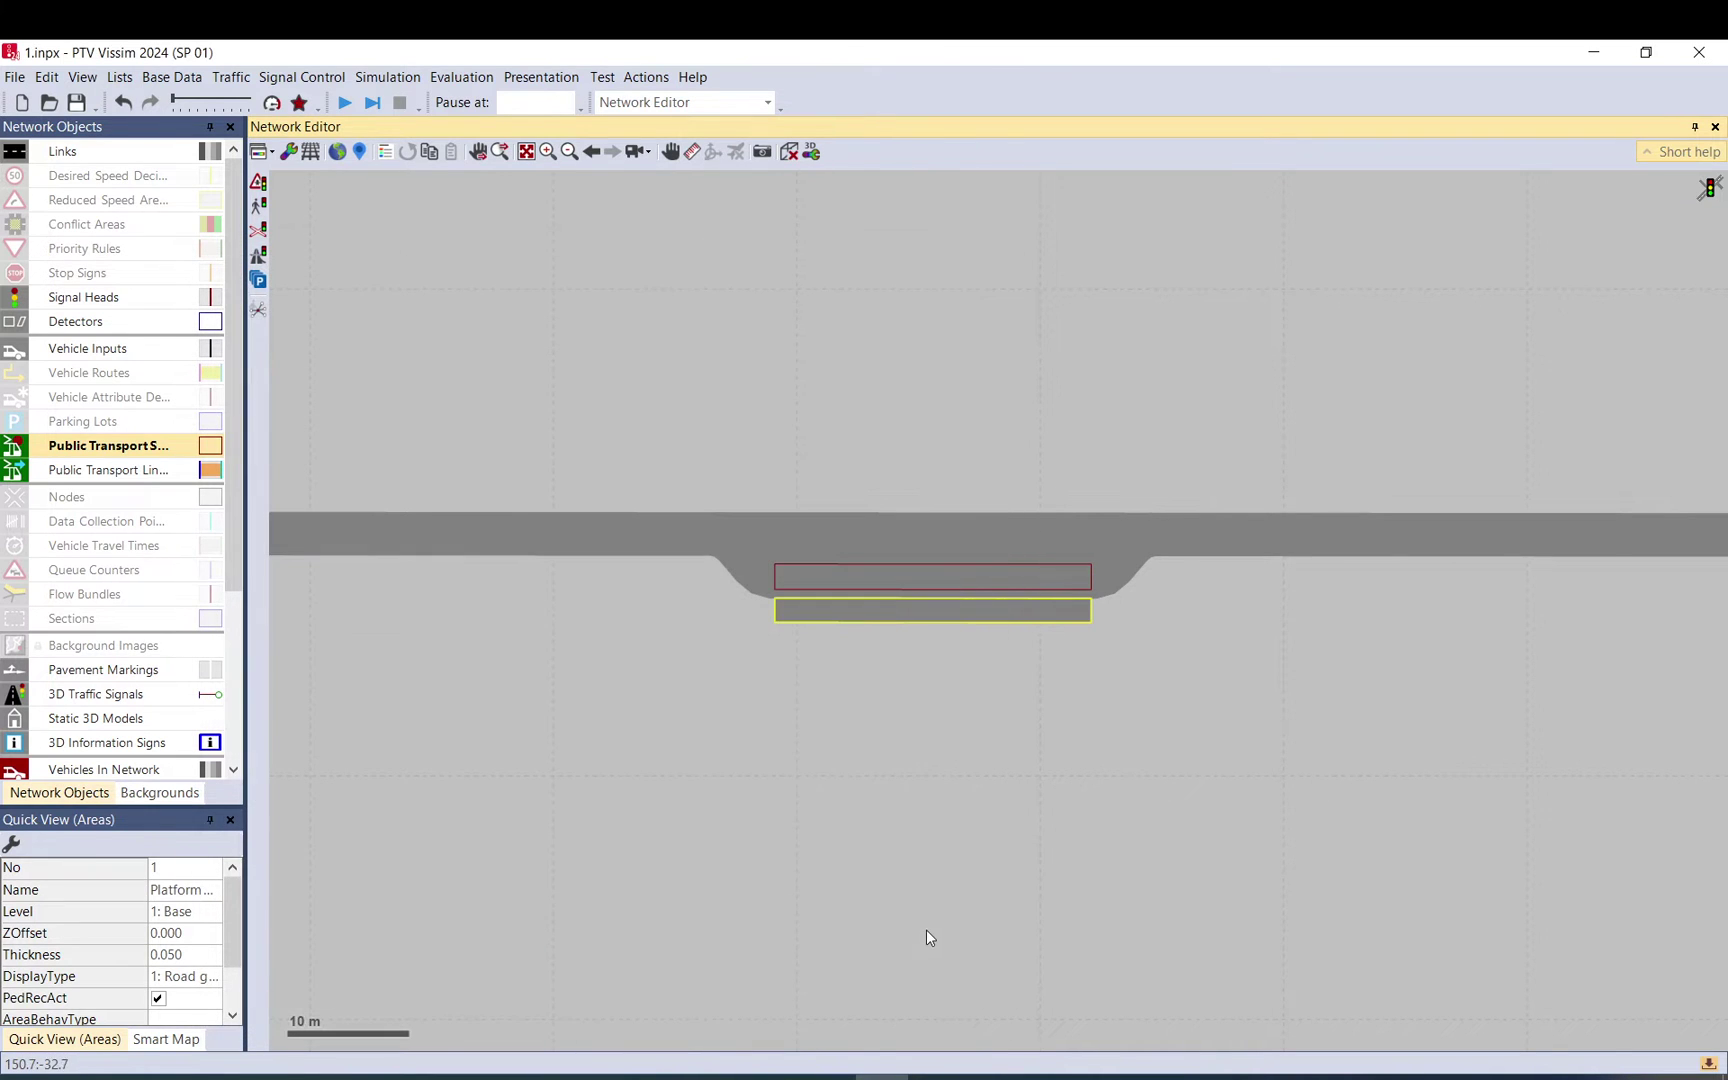
Step: Open the Public Transport Lines list with line stops and select line 1
{"action": "left_click", "coordinate": [85, 472]}
{"action": "right_click", "coordinate": [85, 472]}
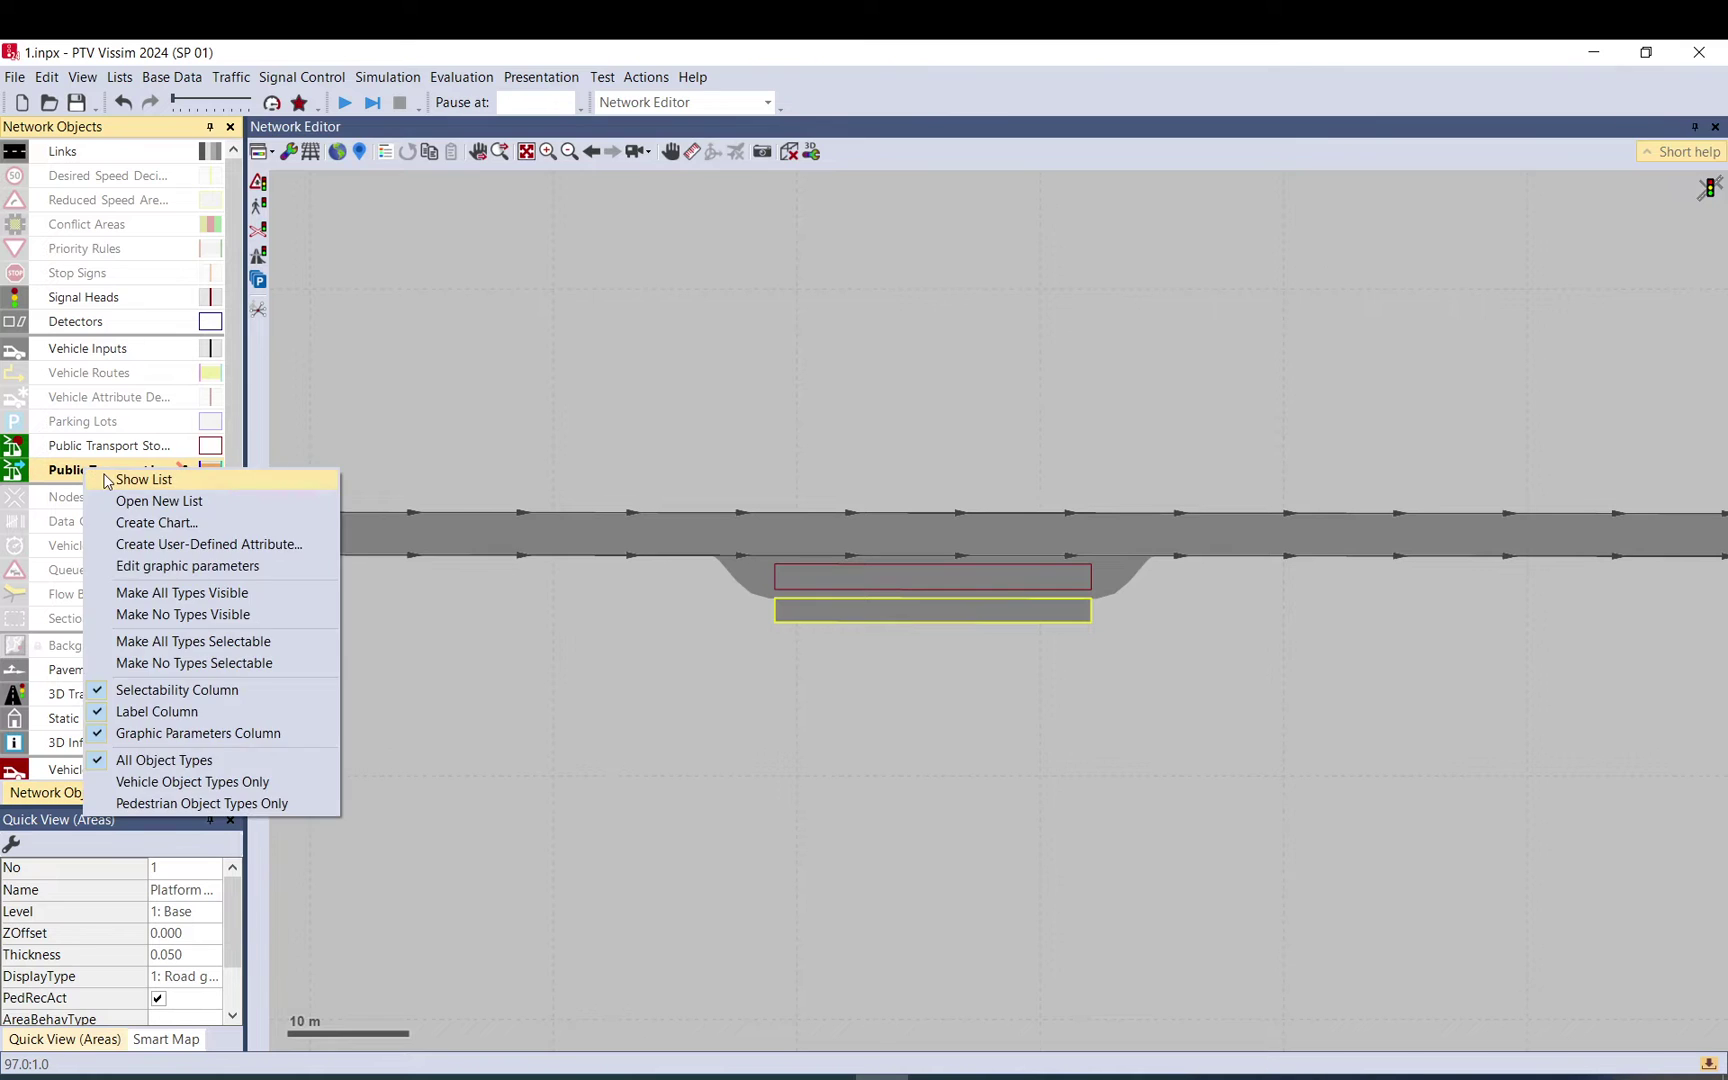
{"action": "left_click", "coordinate": [120, 481]}
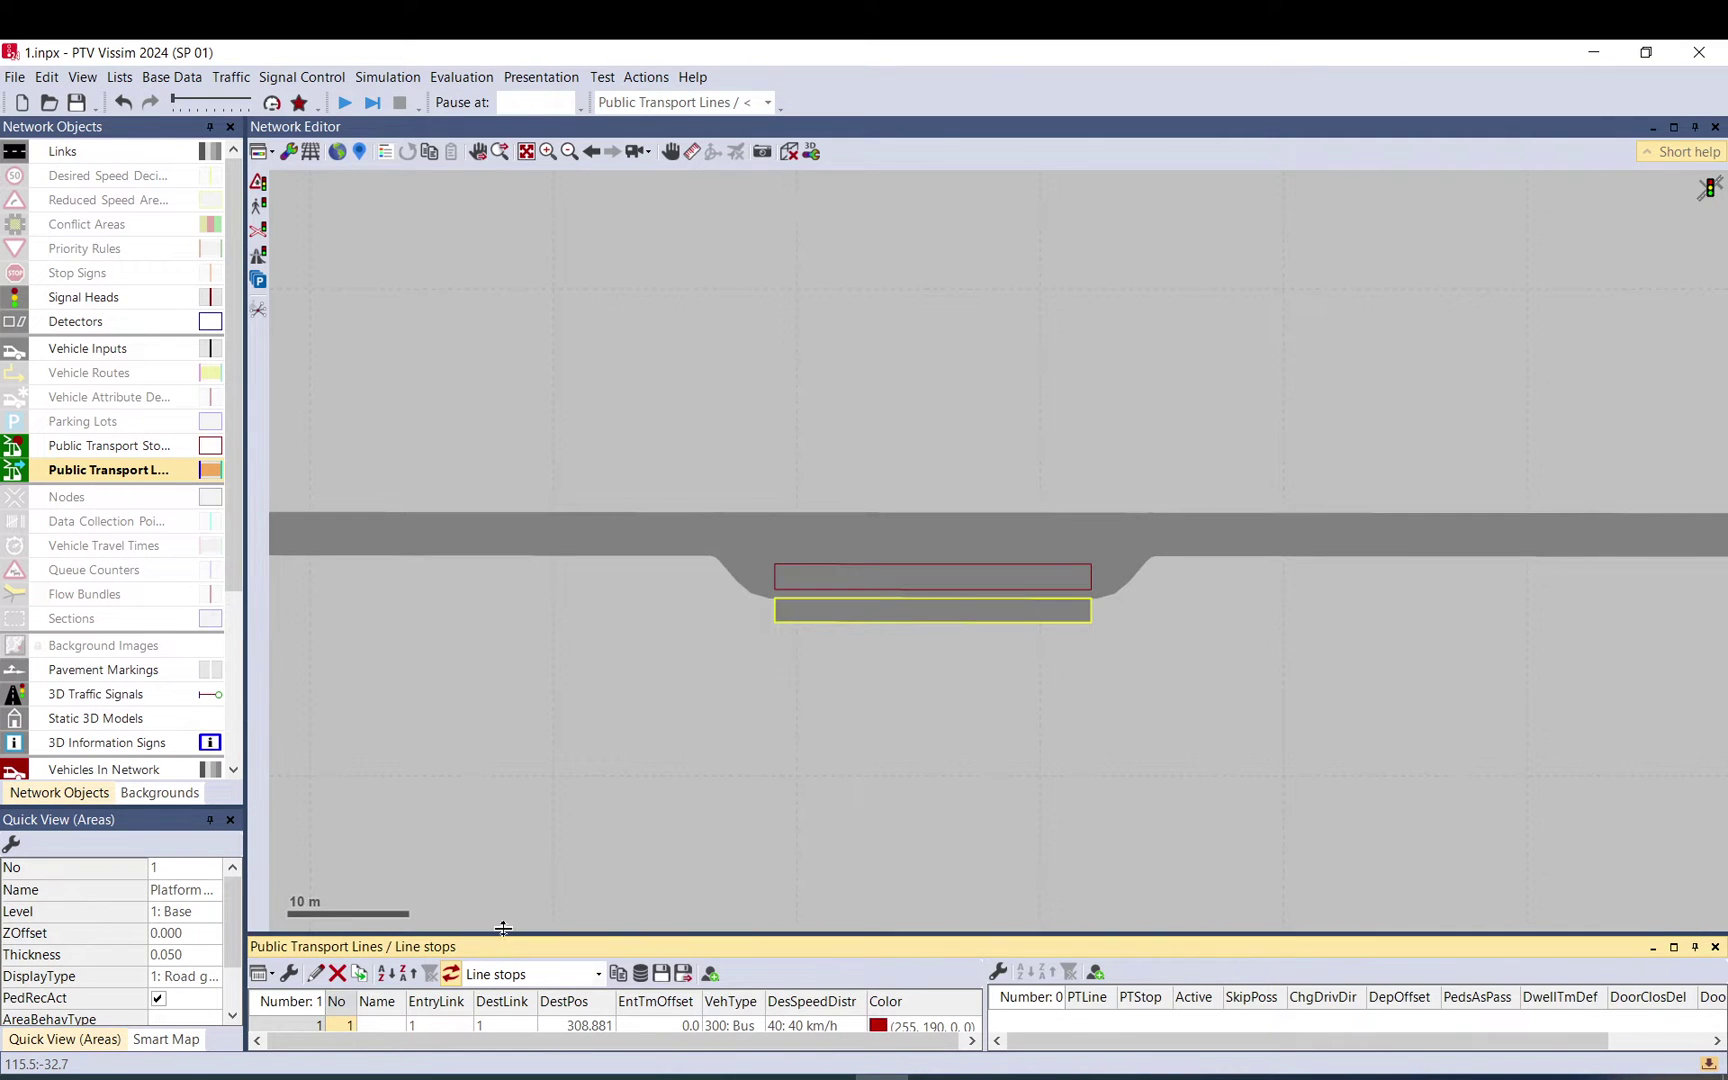
{"action": "left_click_drag", "start_coordinate": [503, 929], "coordinate": [503, 826]}
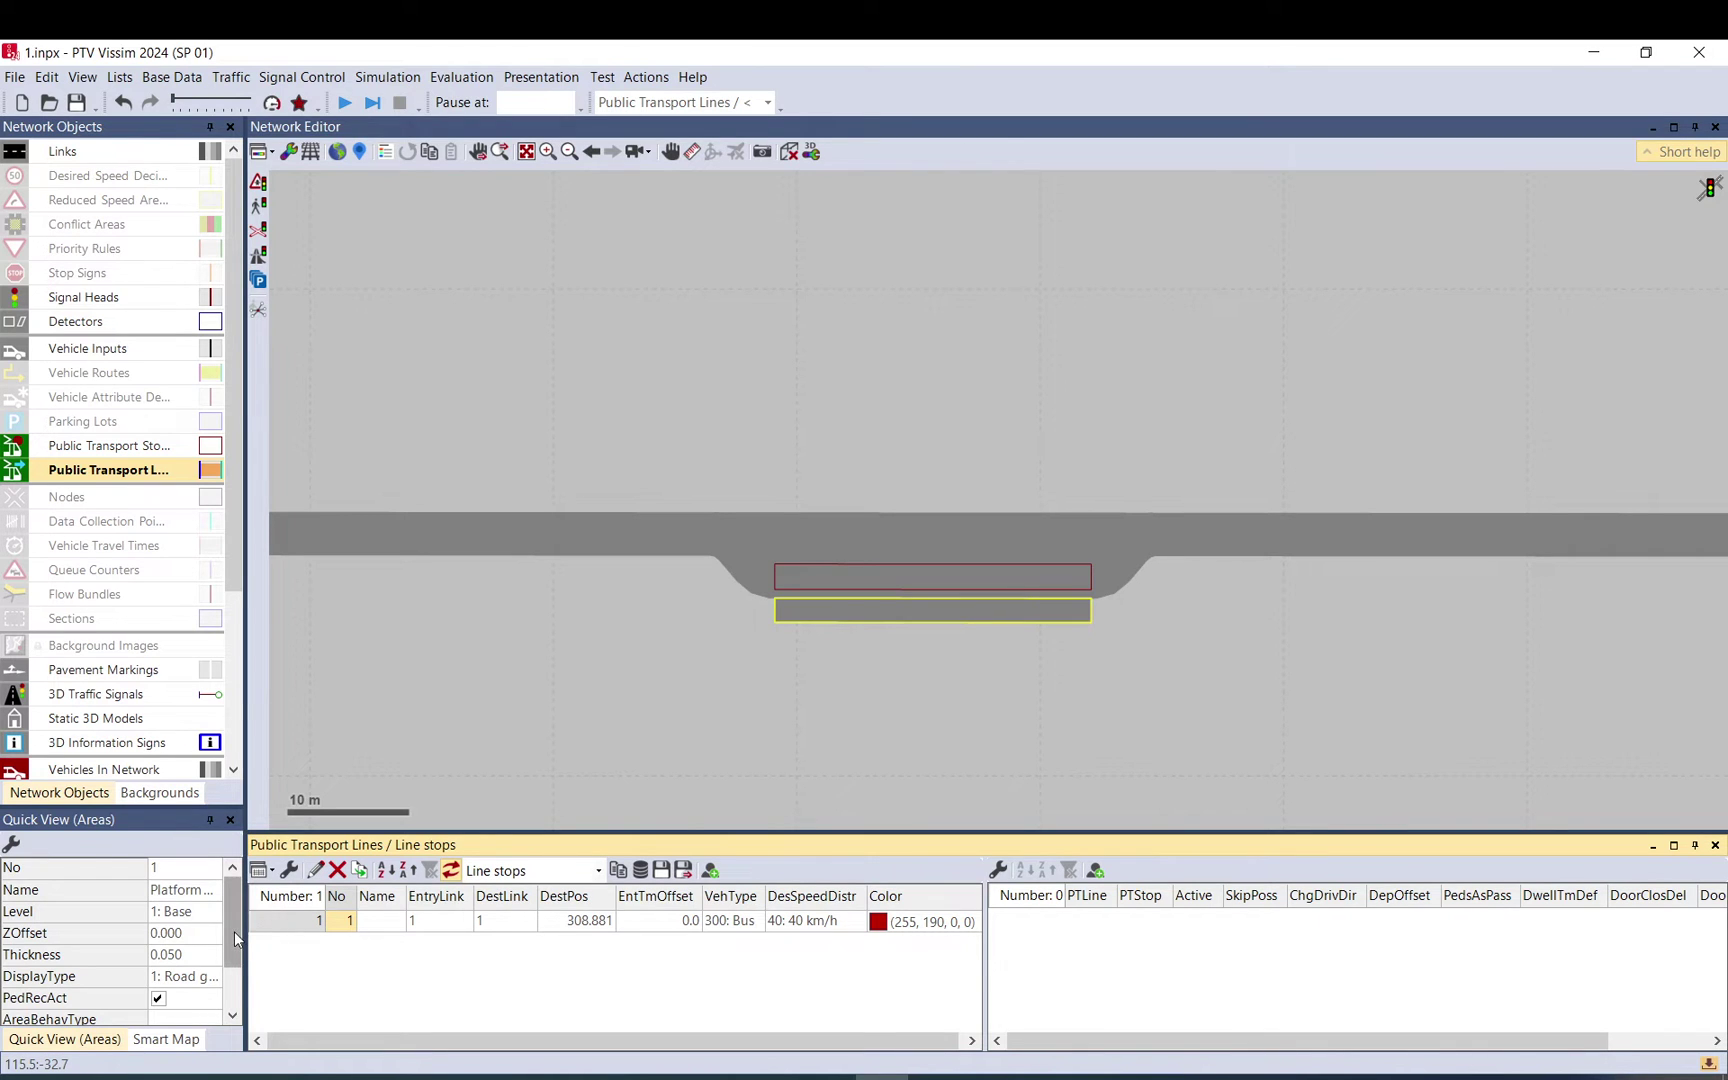
{"action": "left_click", "coordinate": [296, 921]}
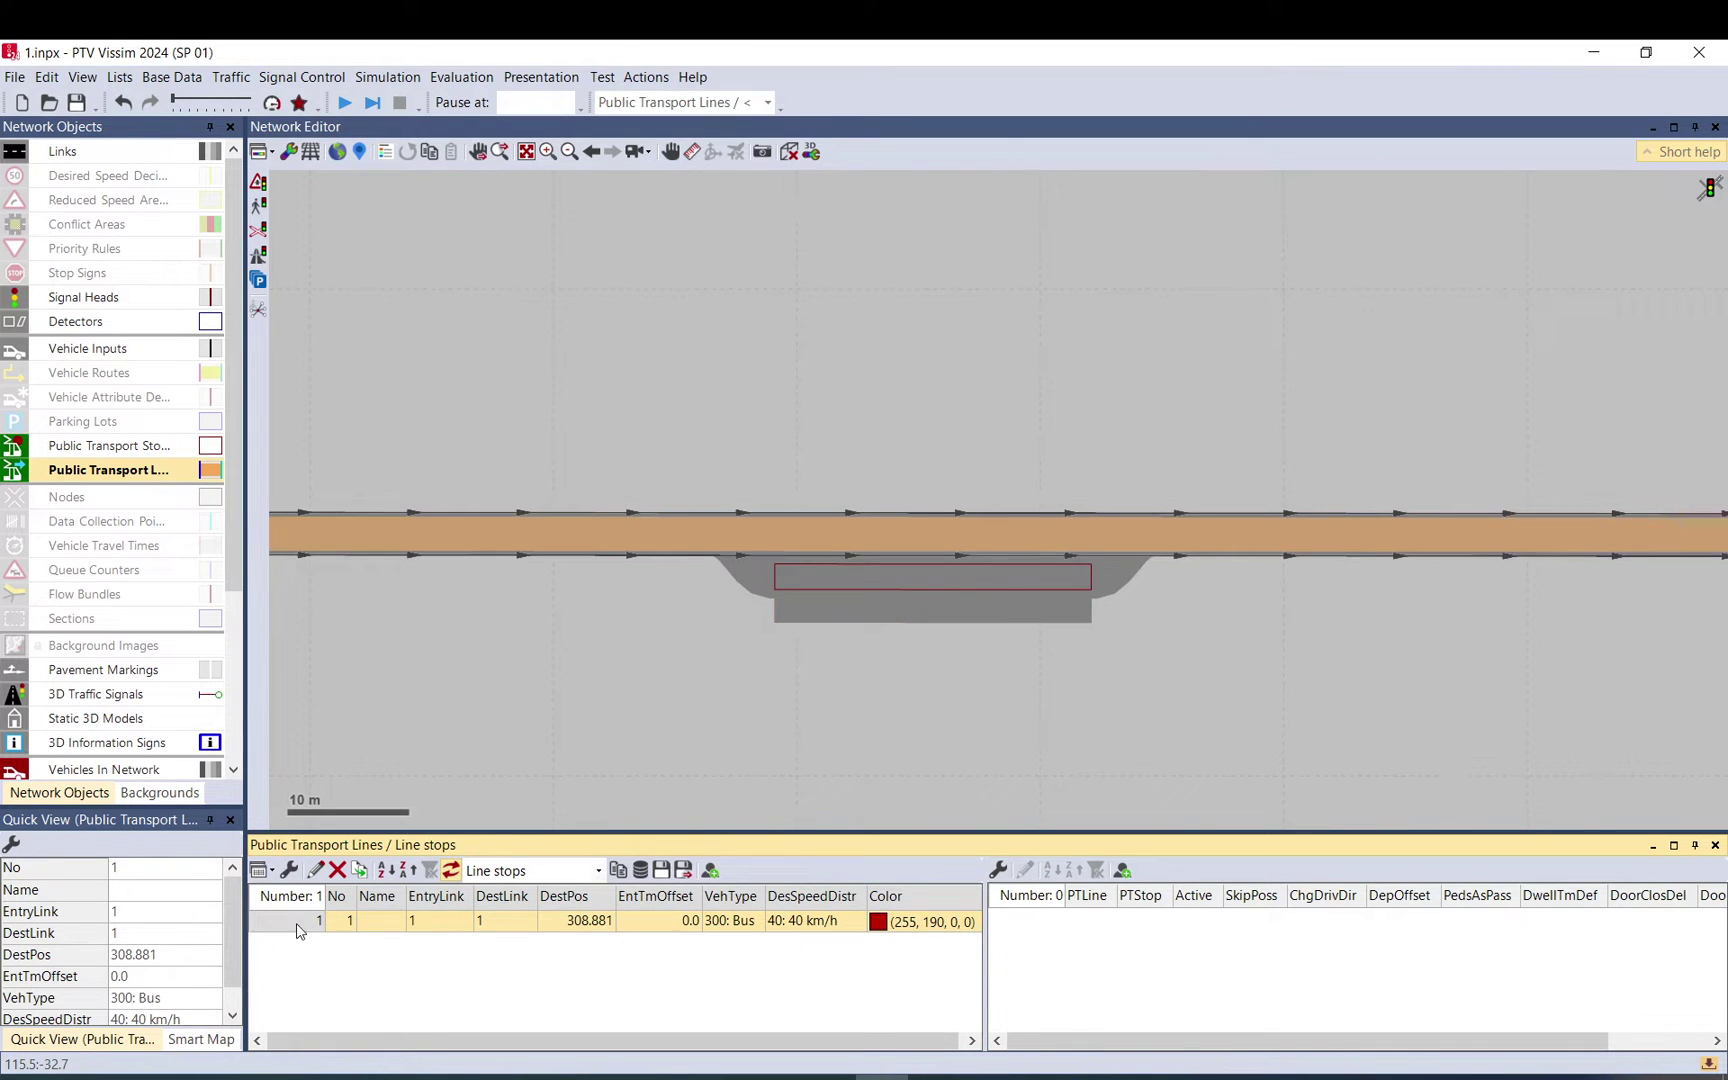
Step: Reroute line 1 through the lay-by and activate its line stop at PT stop 1
{"action": "left_click", "coordinate": [913, 533]}
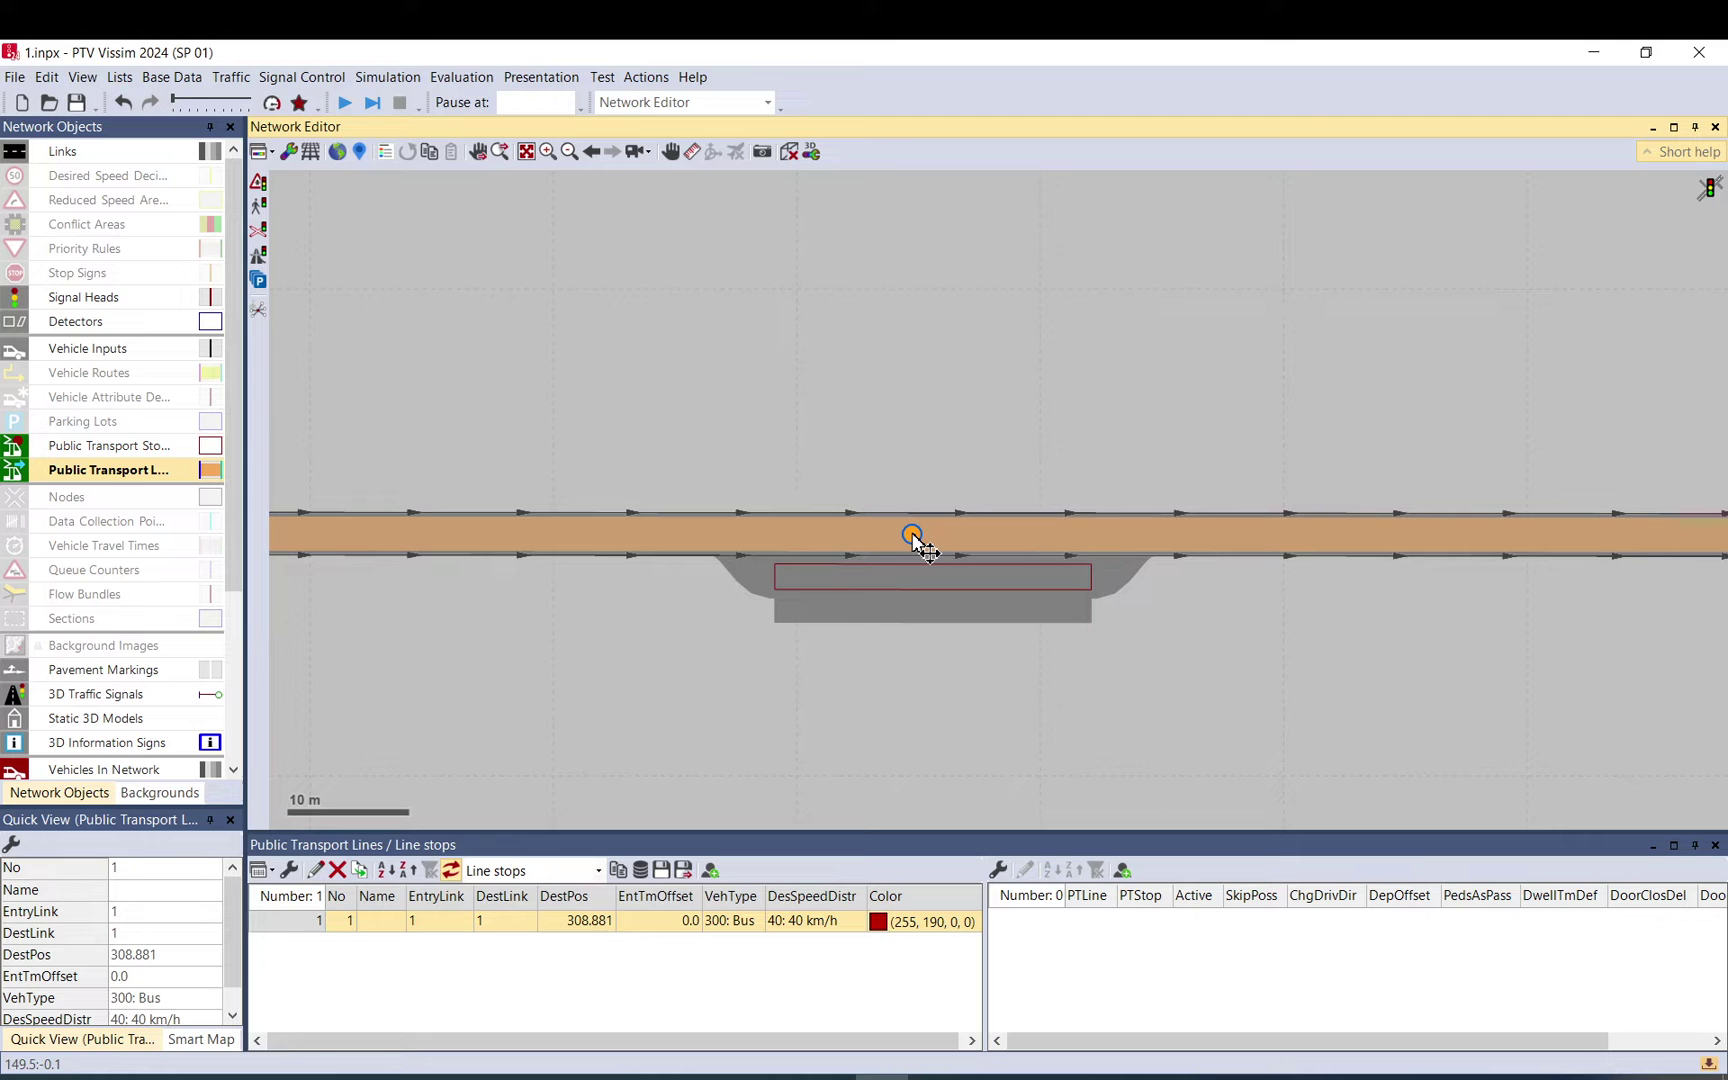
{"action": "left_click_drag", "start_coordinate": [913, 538], "coordinate": [910, 577]}
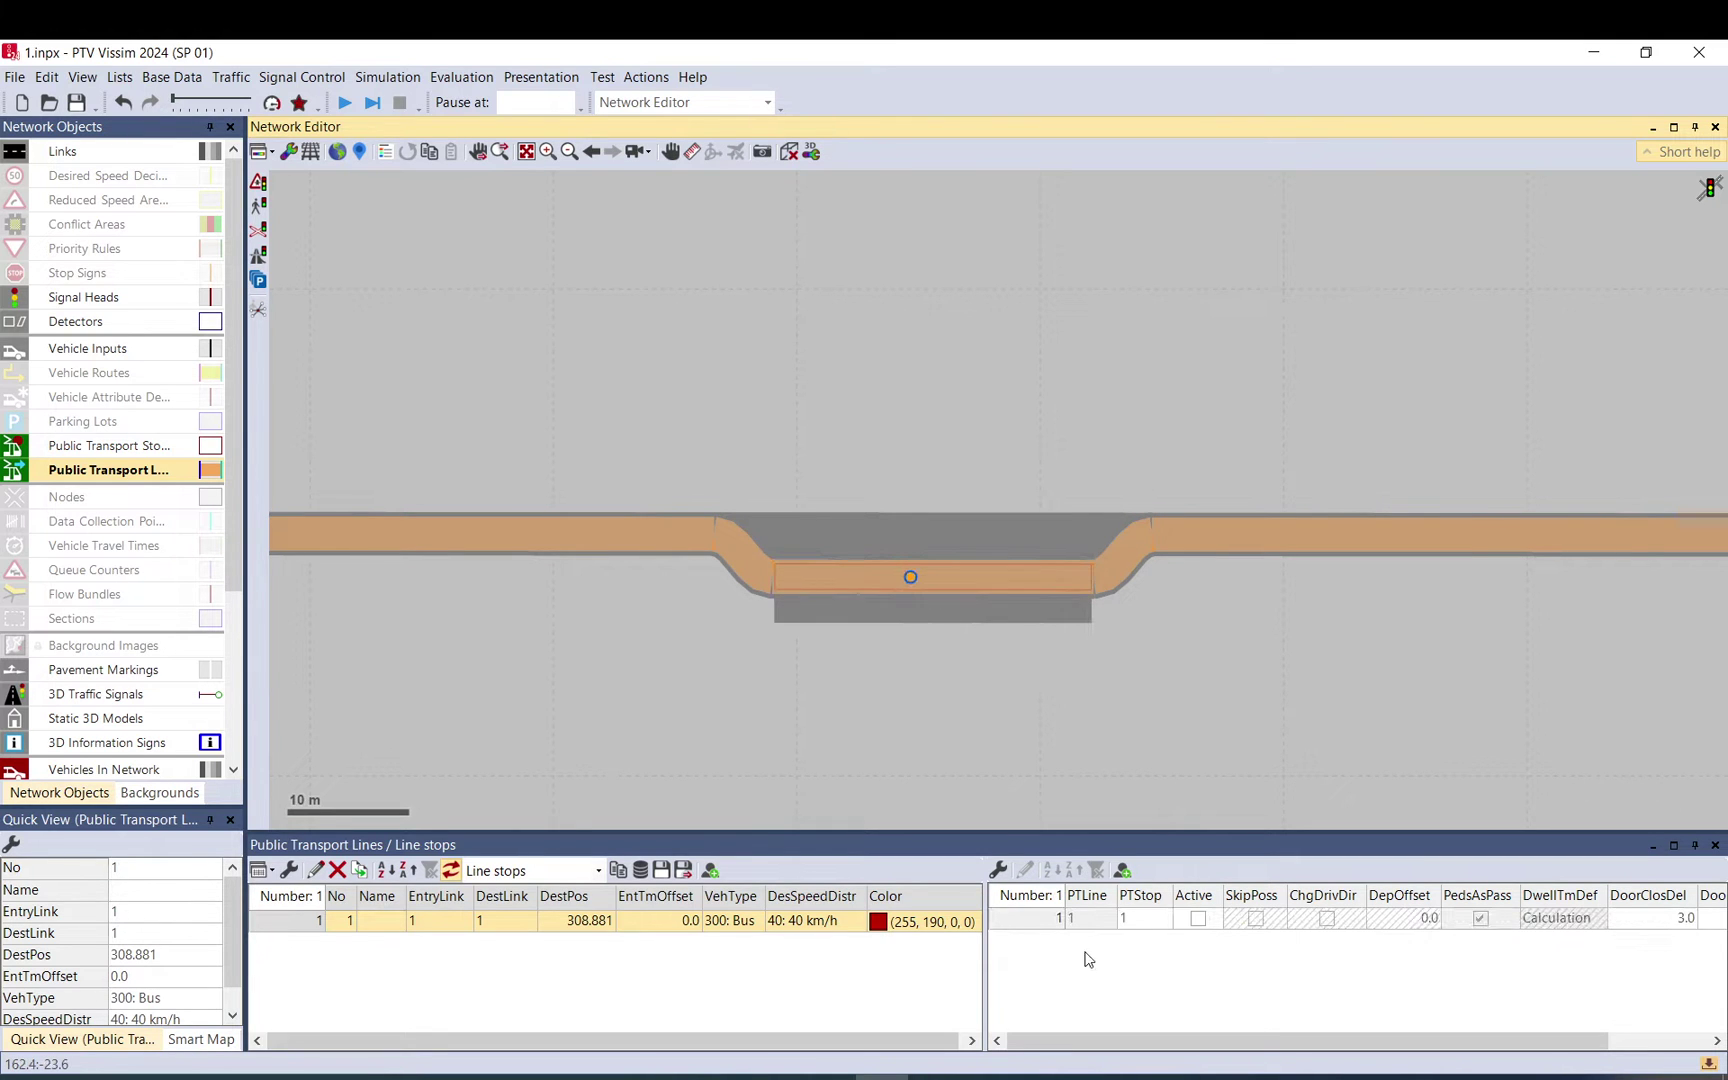
{"action": "left_click", "coordinate": [1199, 920]}
{"action": "left_click", "coordinate": [1199, 920]}
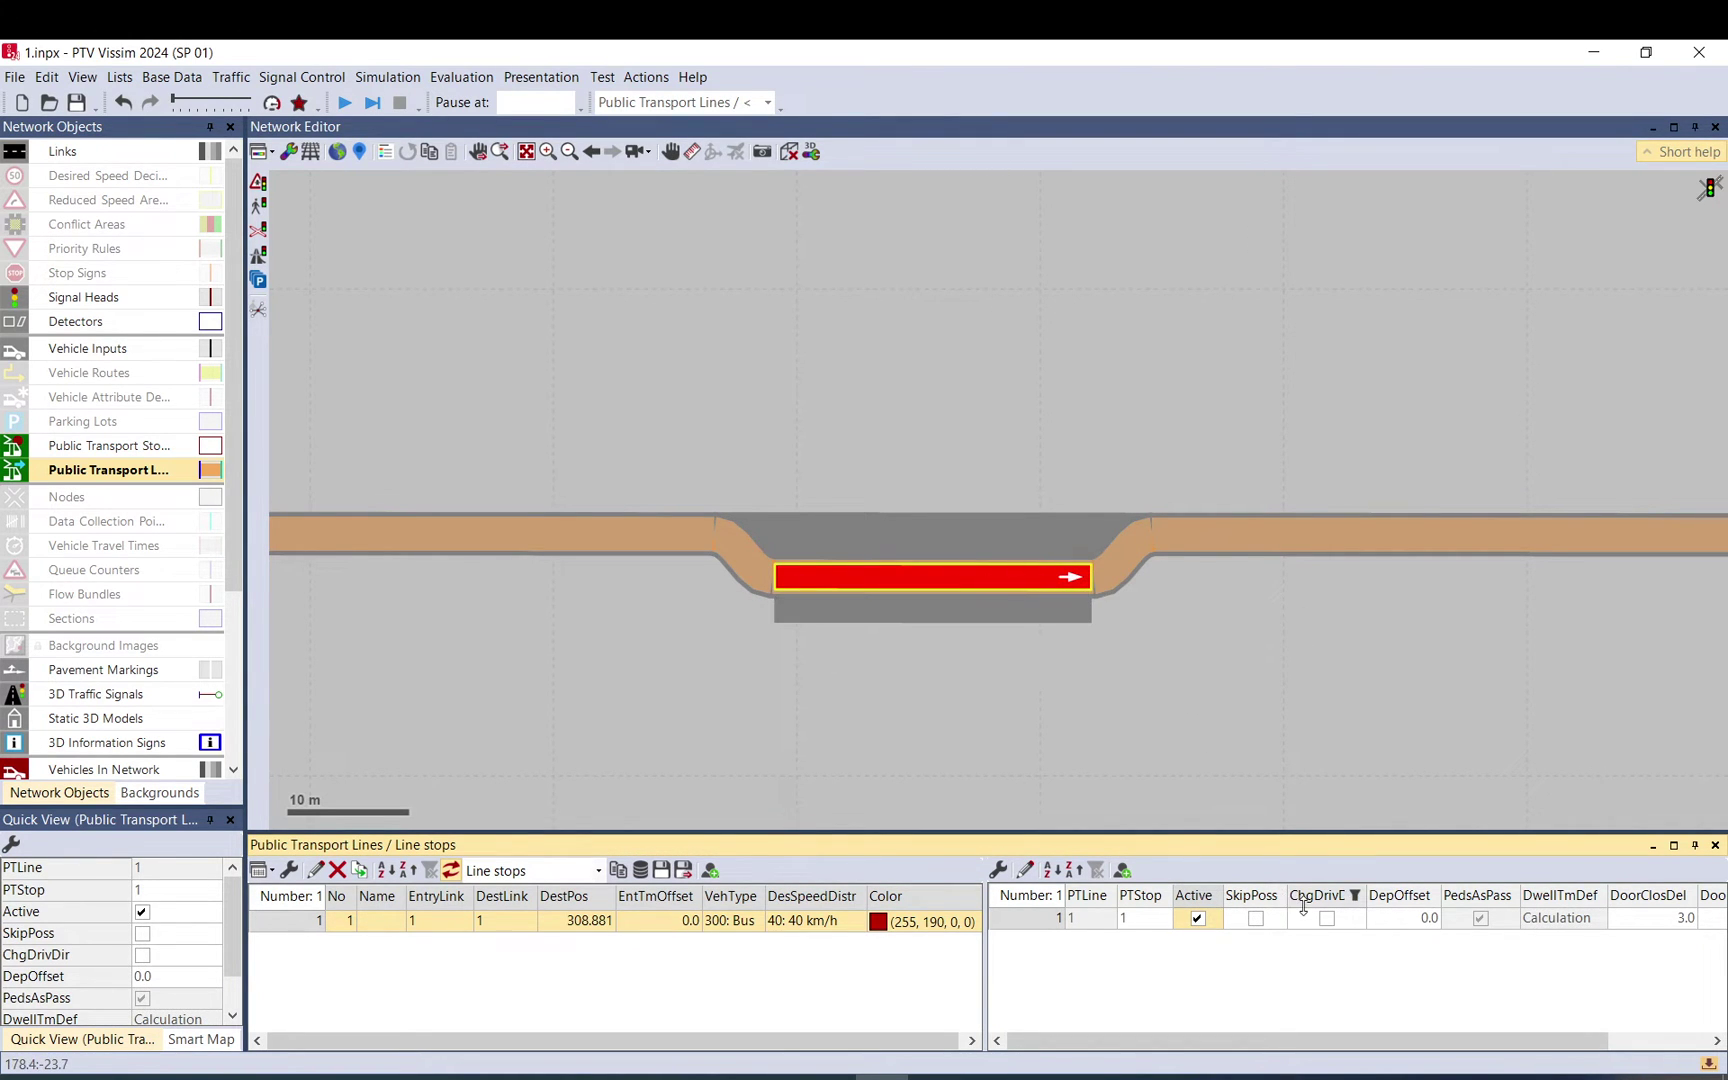
{"action": "left_click_drag", "start_coordinate": [1393, 1040], "coordinate": [1493, 1033]}
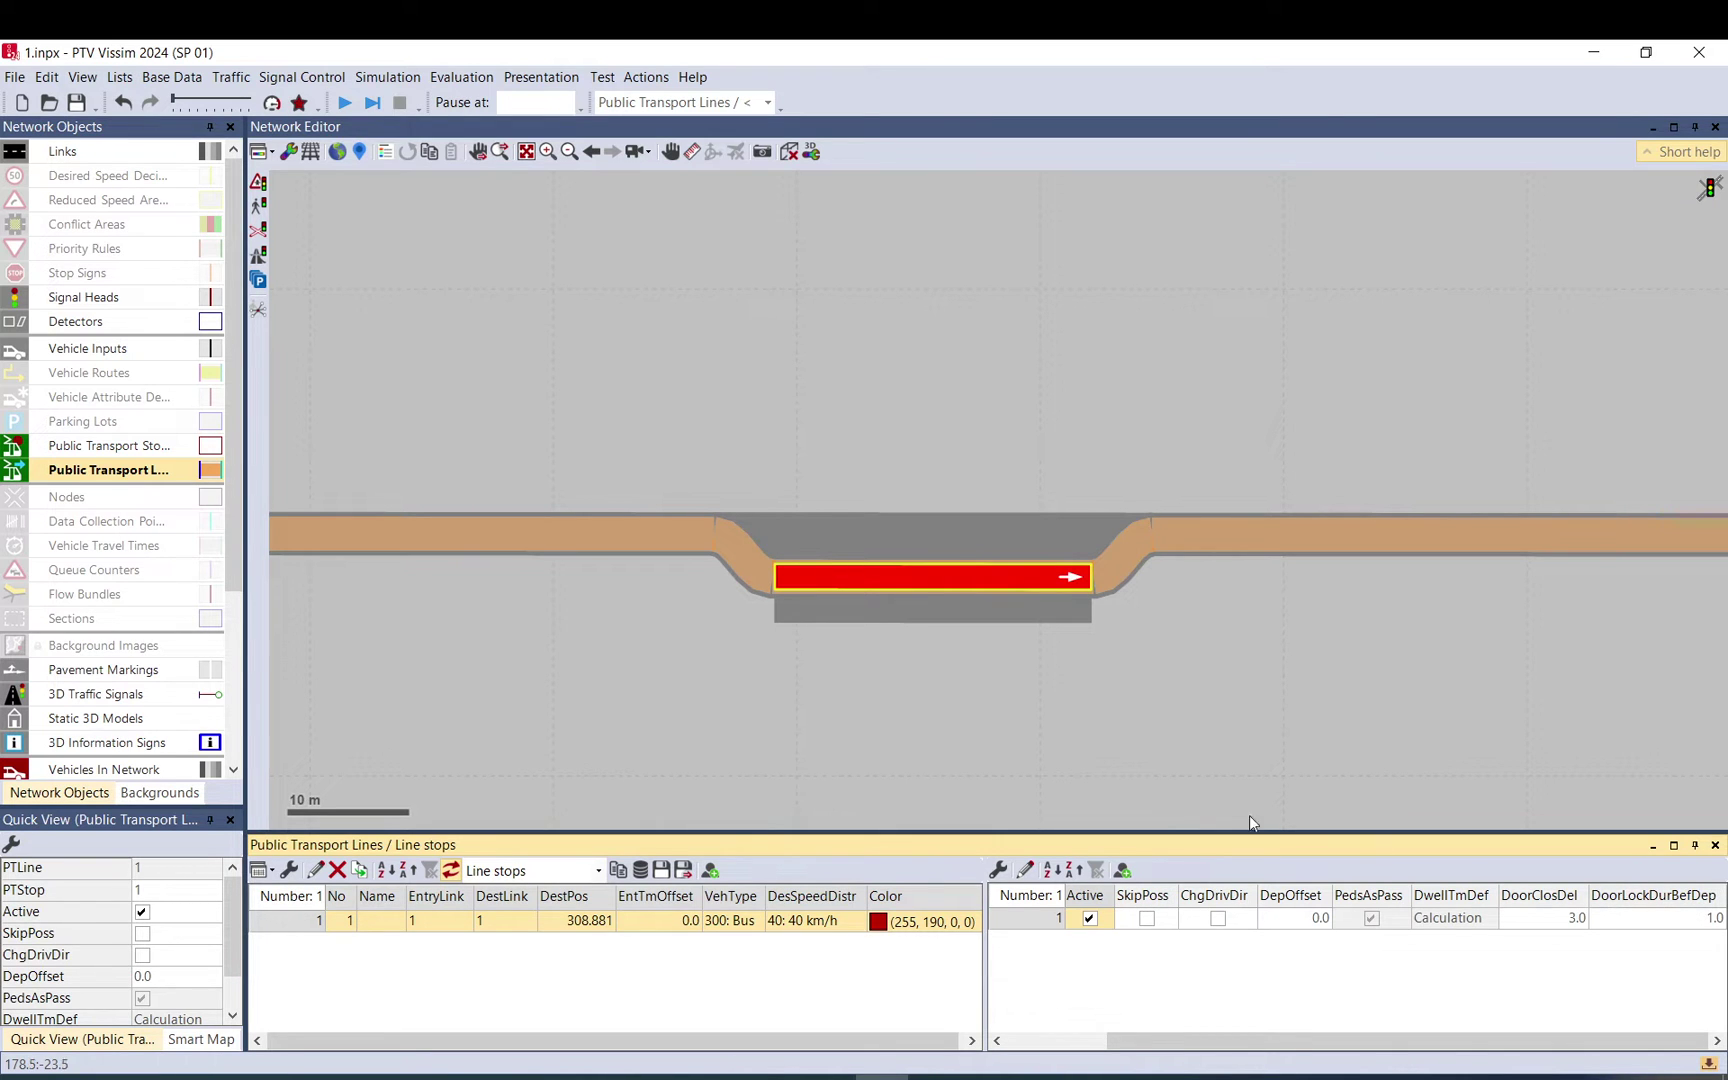
{"action": "left_click_drag", "start_coordinate": [872, 648], "coordinate": [933, 639]}
{"action": "left_click", "coordinate": [933, 639]}
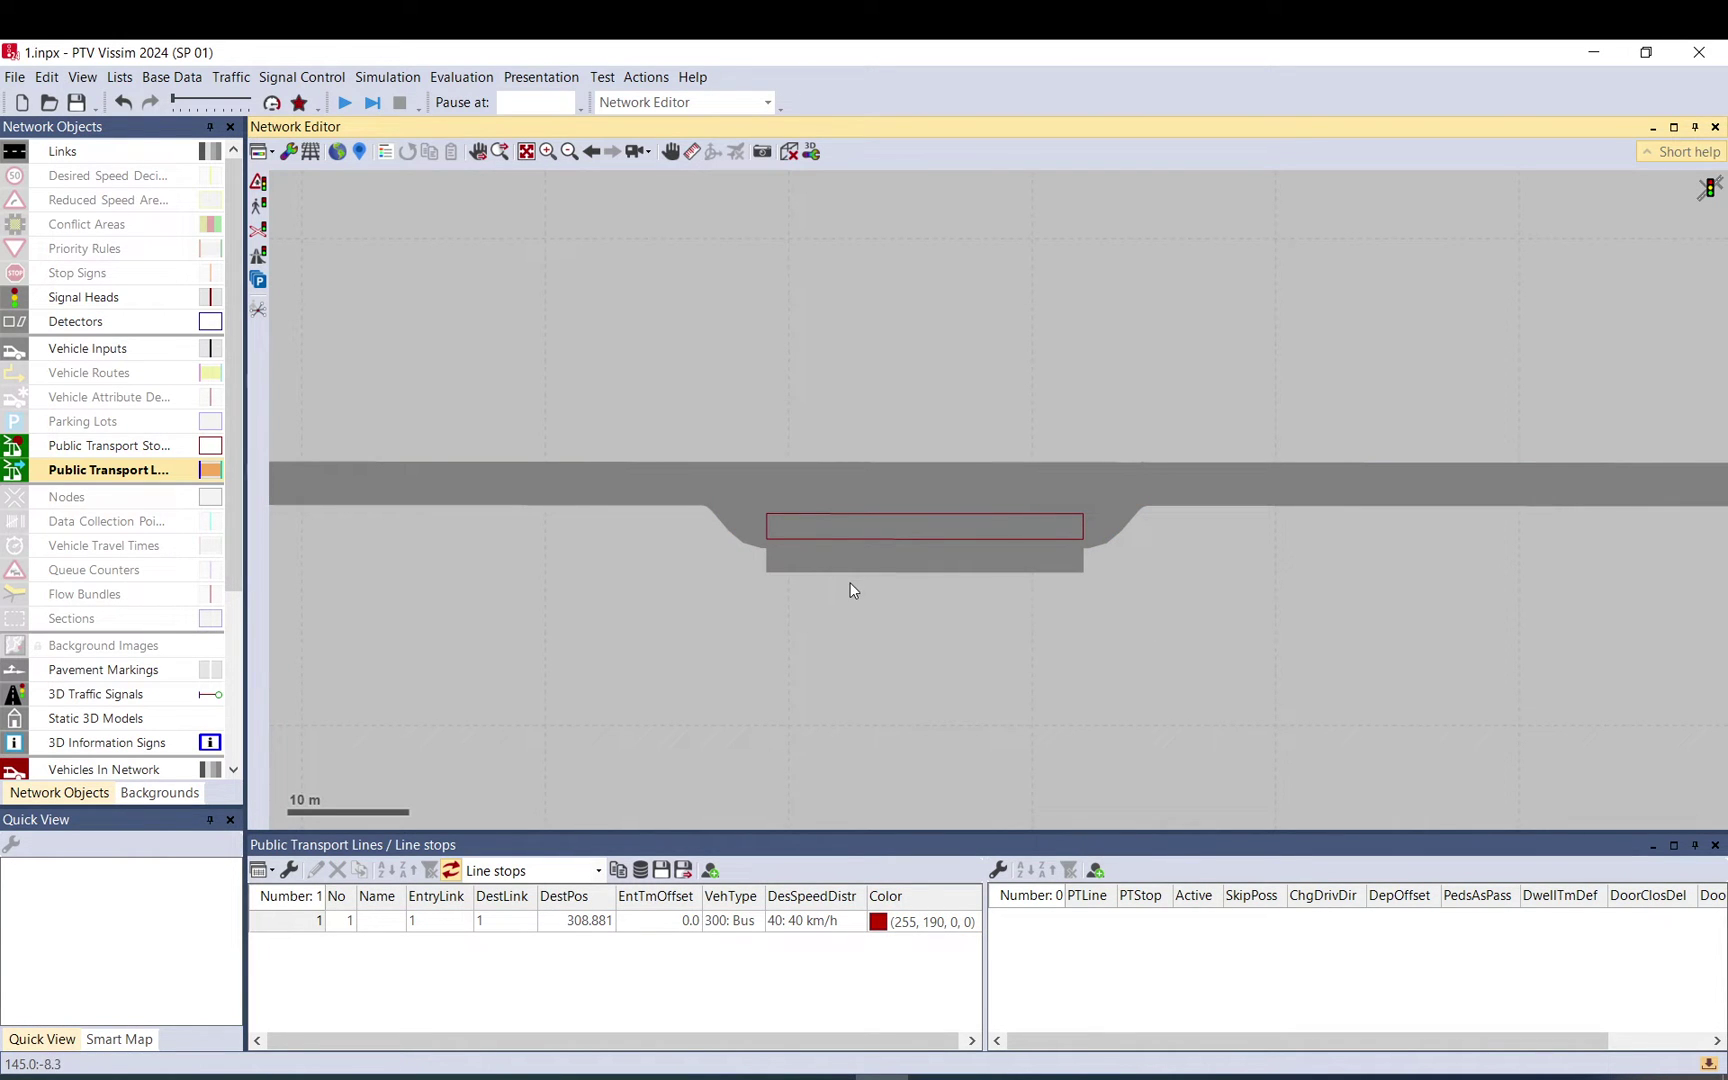
Step: Draw small pedestrian area 2 in the open space below the platform
{"action": "left_click_drag", "start_coordinate": [896, 632], "coordinate": [778, 575]}
{"action": "scroll", "coordinate": [110, 675], "scroll_direction": "down", "scroll_amount": 3}
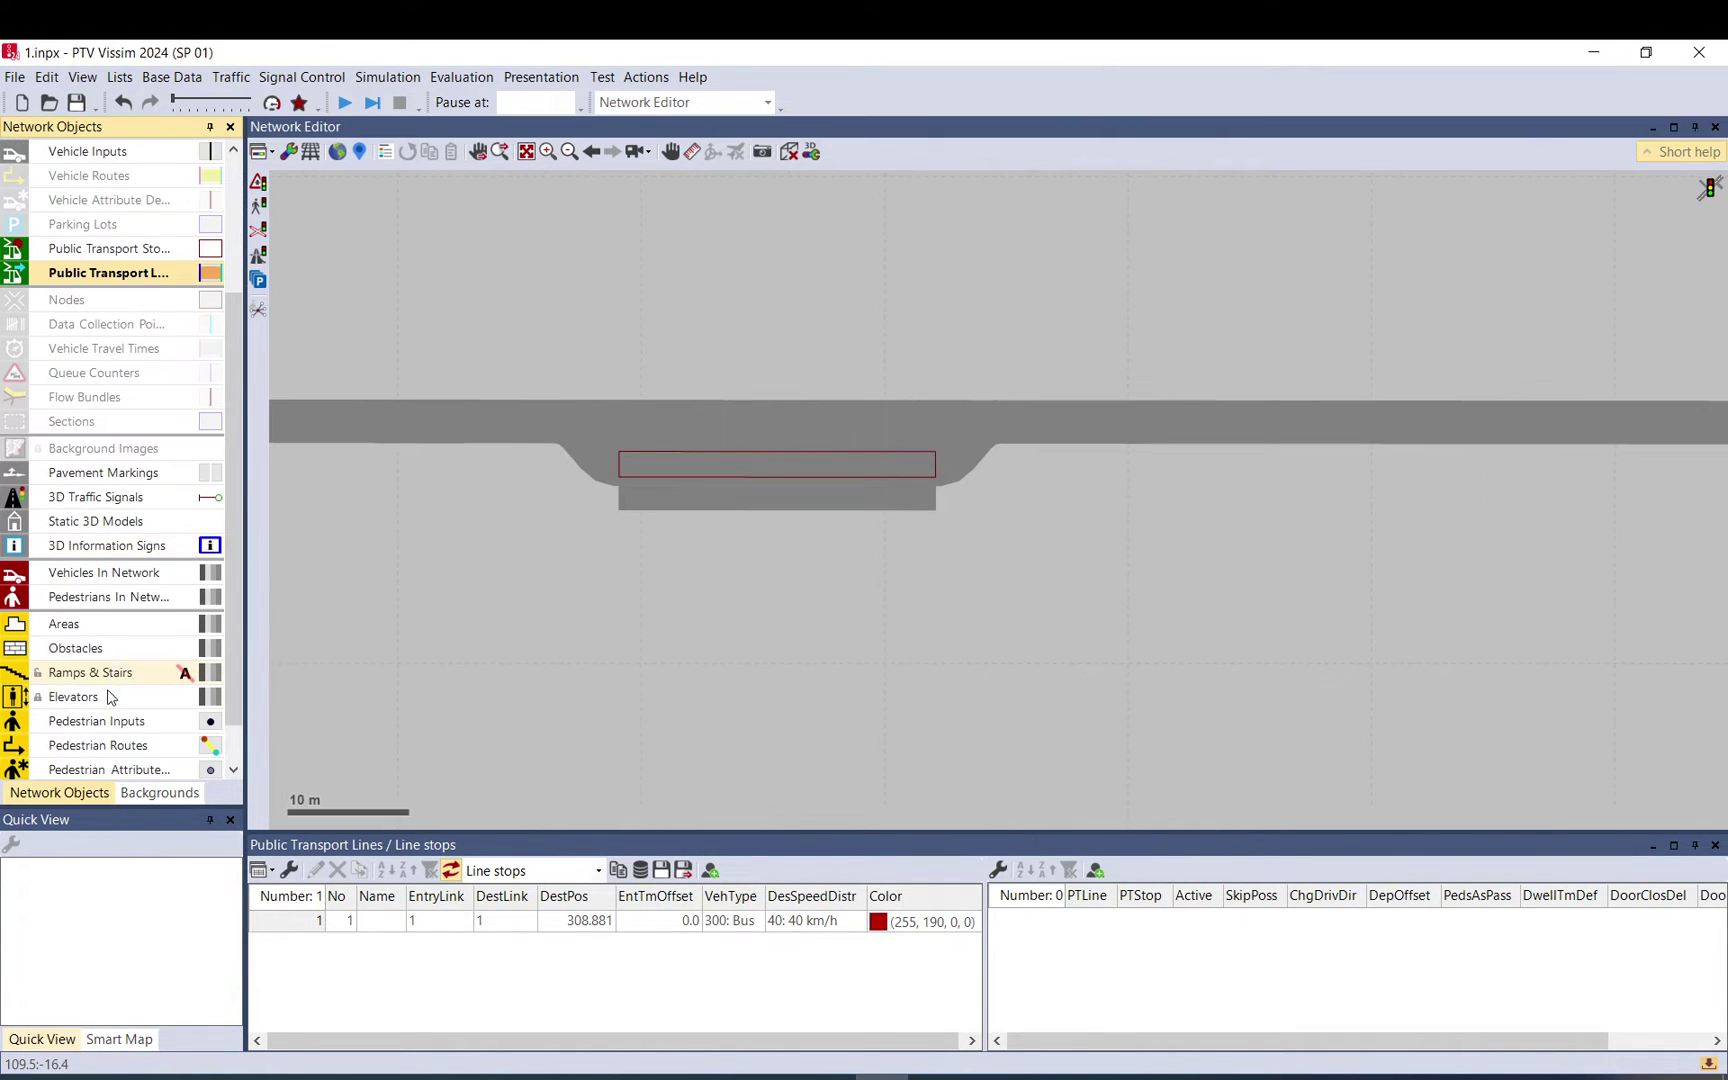
{"action": "left_click", "coordinate": [85, 630]}
{"action": "left_click_drag", "start_coordinate": [1033, 779], "coordinate": [998, 632]}
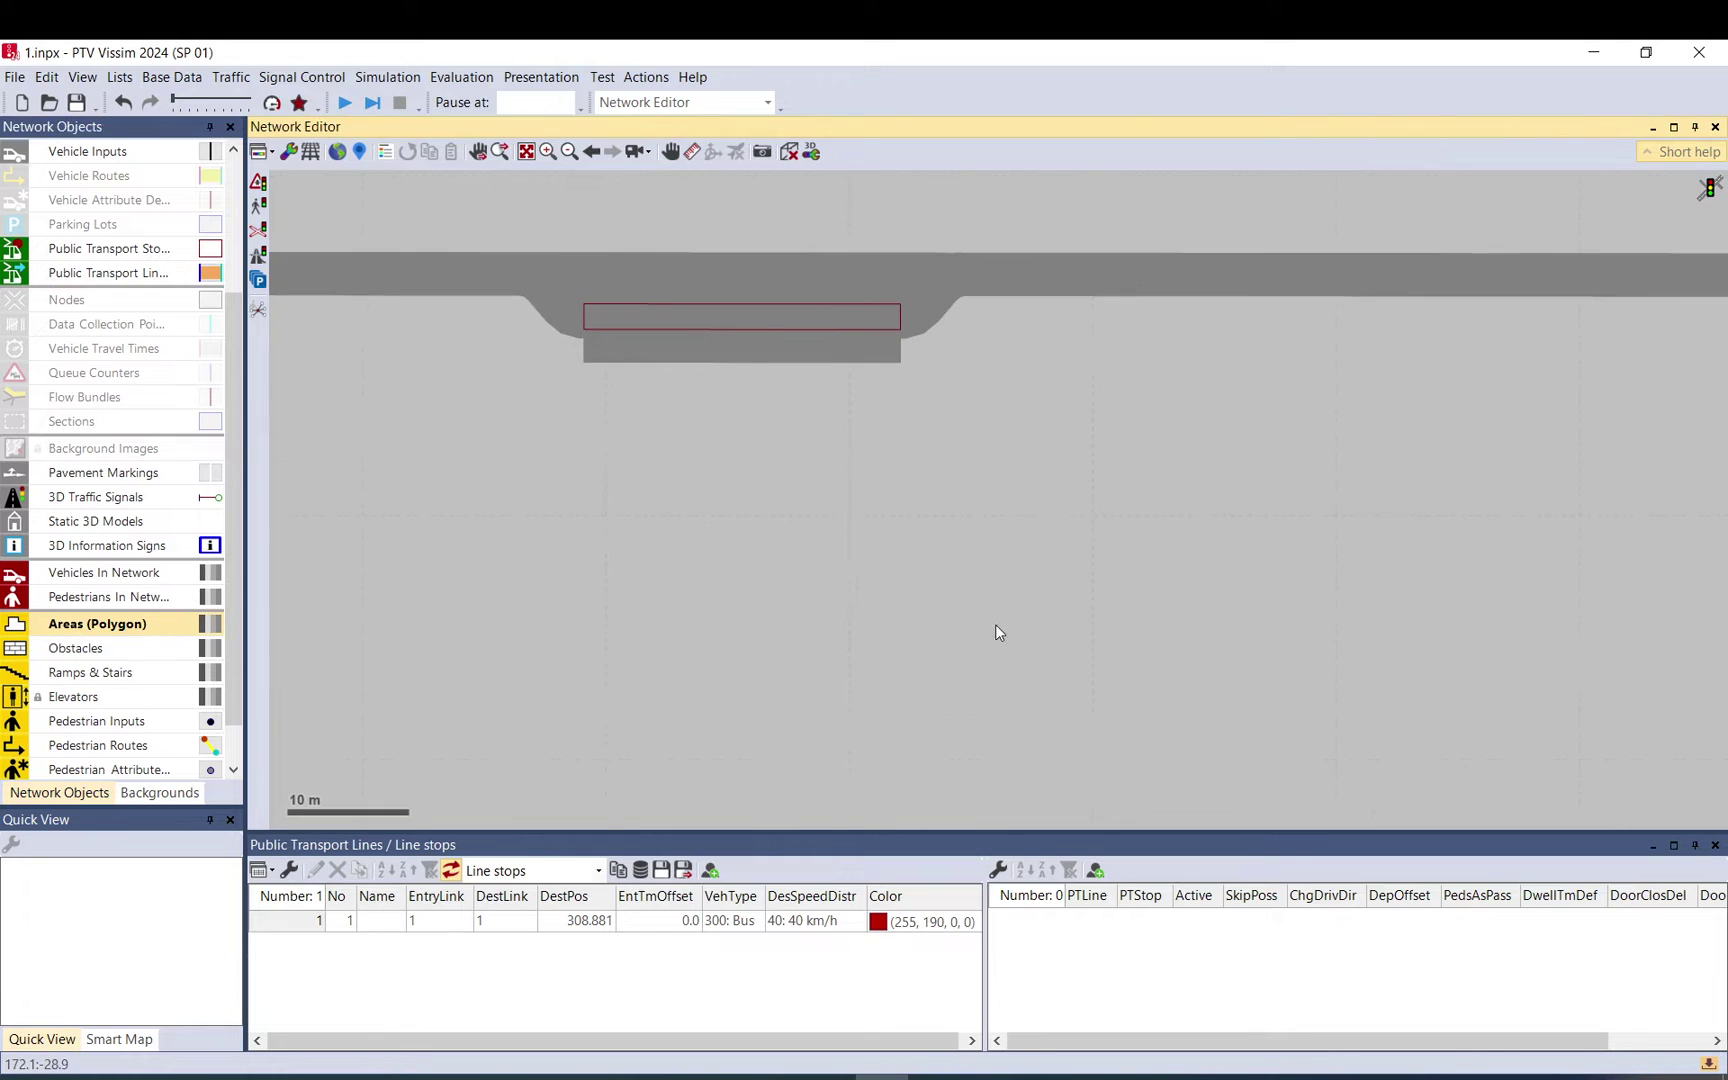
{"action": "right_click", "coordinate": [842, 677], "text": "ctrl"}
{"action": "left_click", "coordinate": [840, 733]}
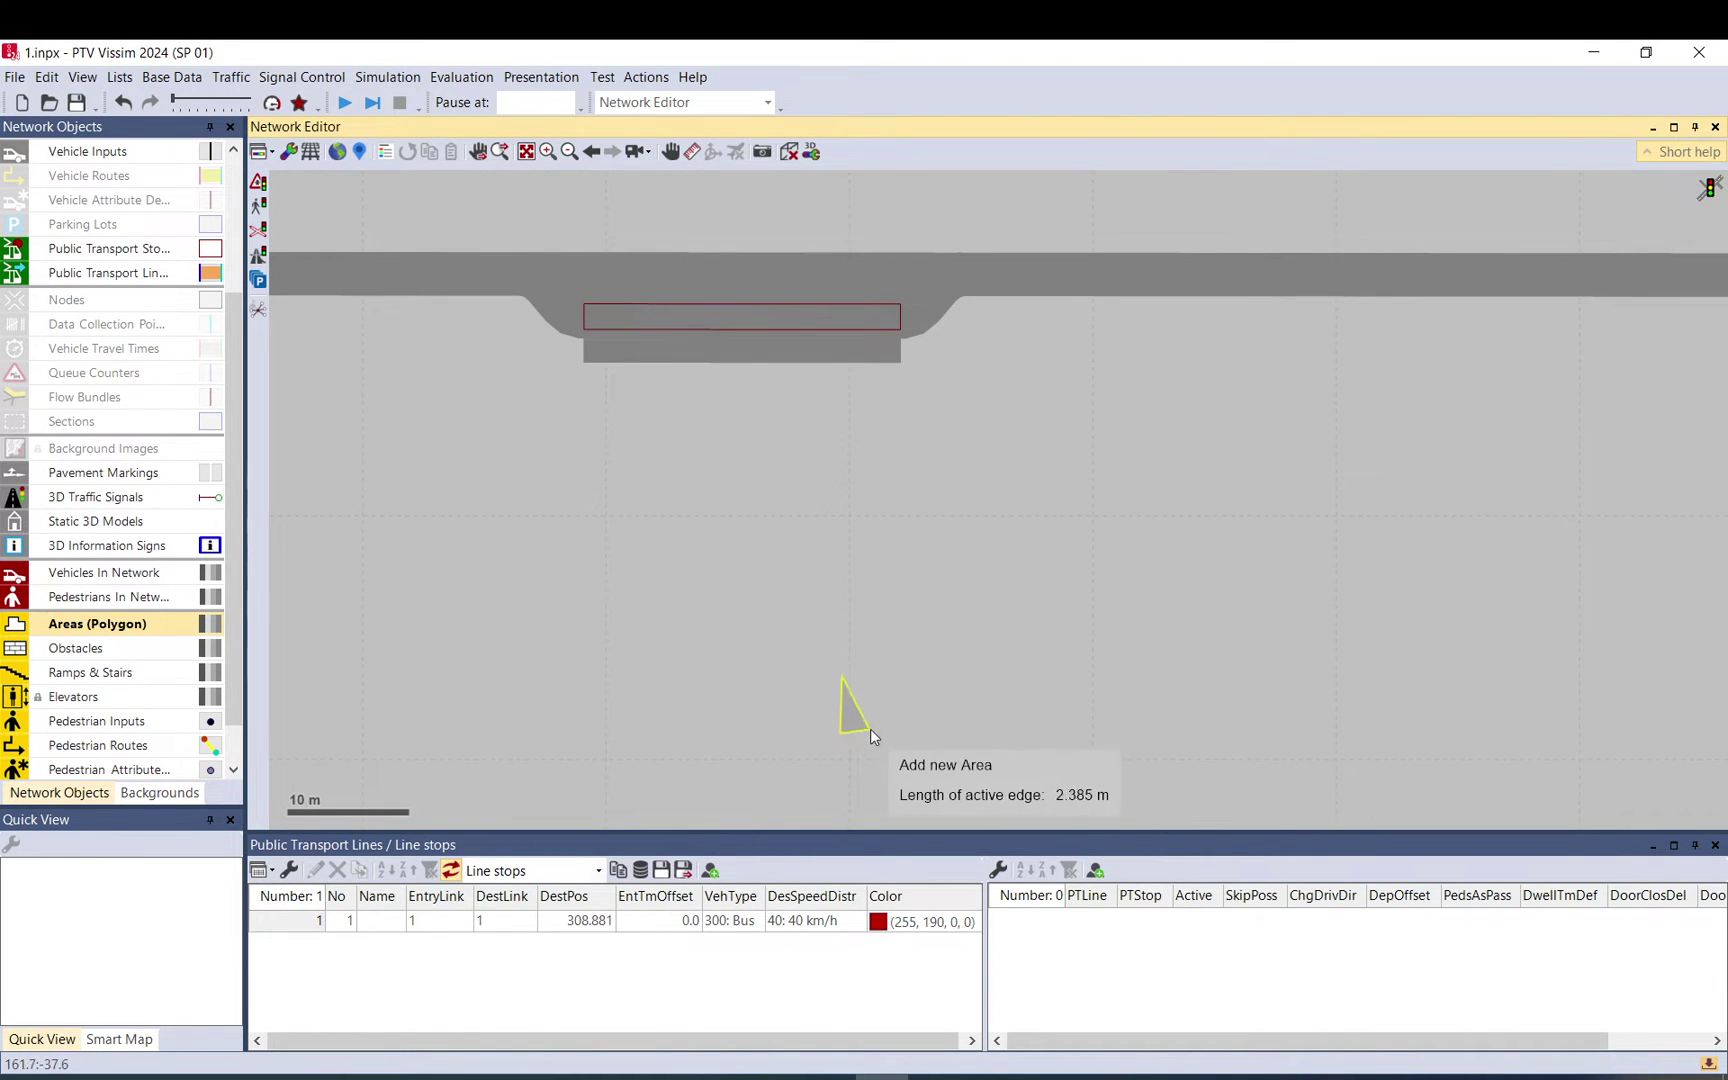
{"action": "left_click", "coordinate": [875, 732]}
{"action": "double_click", "coordinate": [872, 679]}
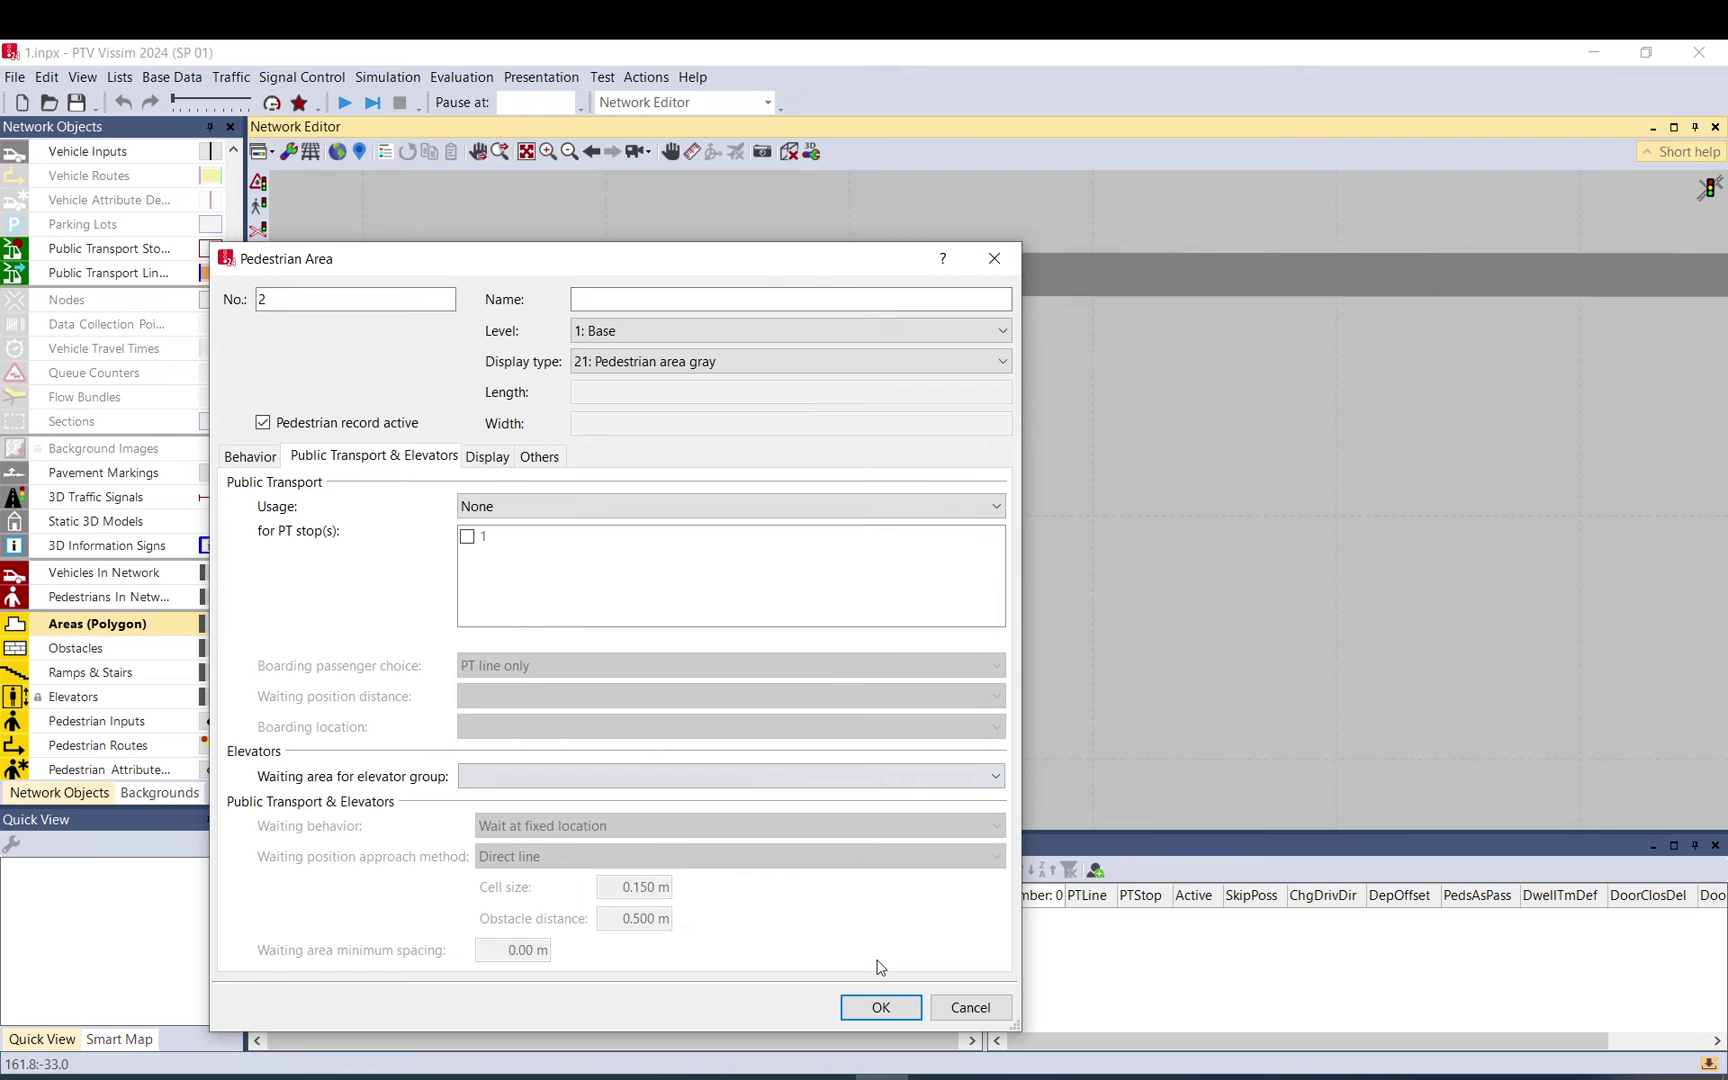
{"action": "left_click", "coordinate": [880, 1007]}
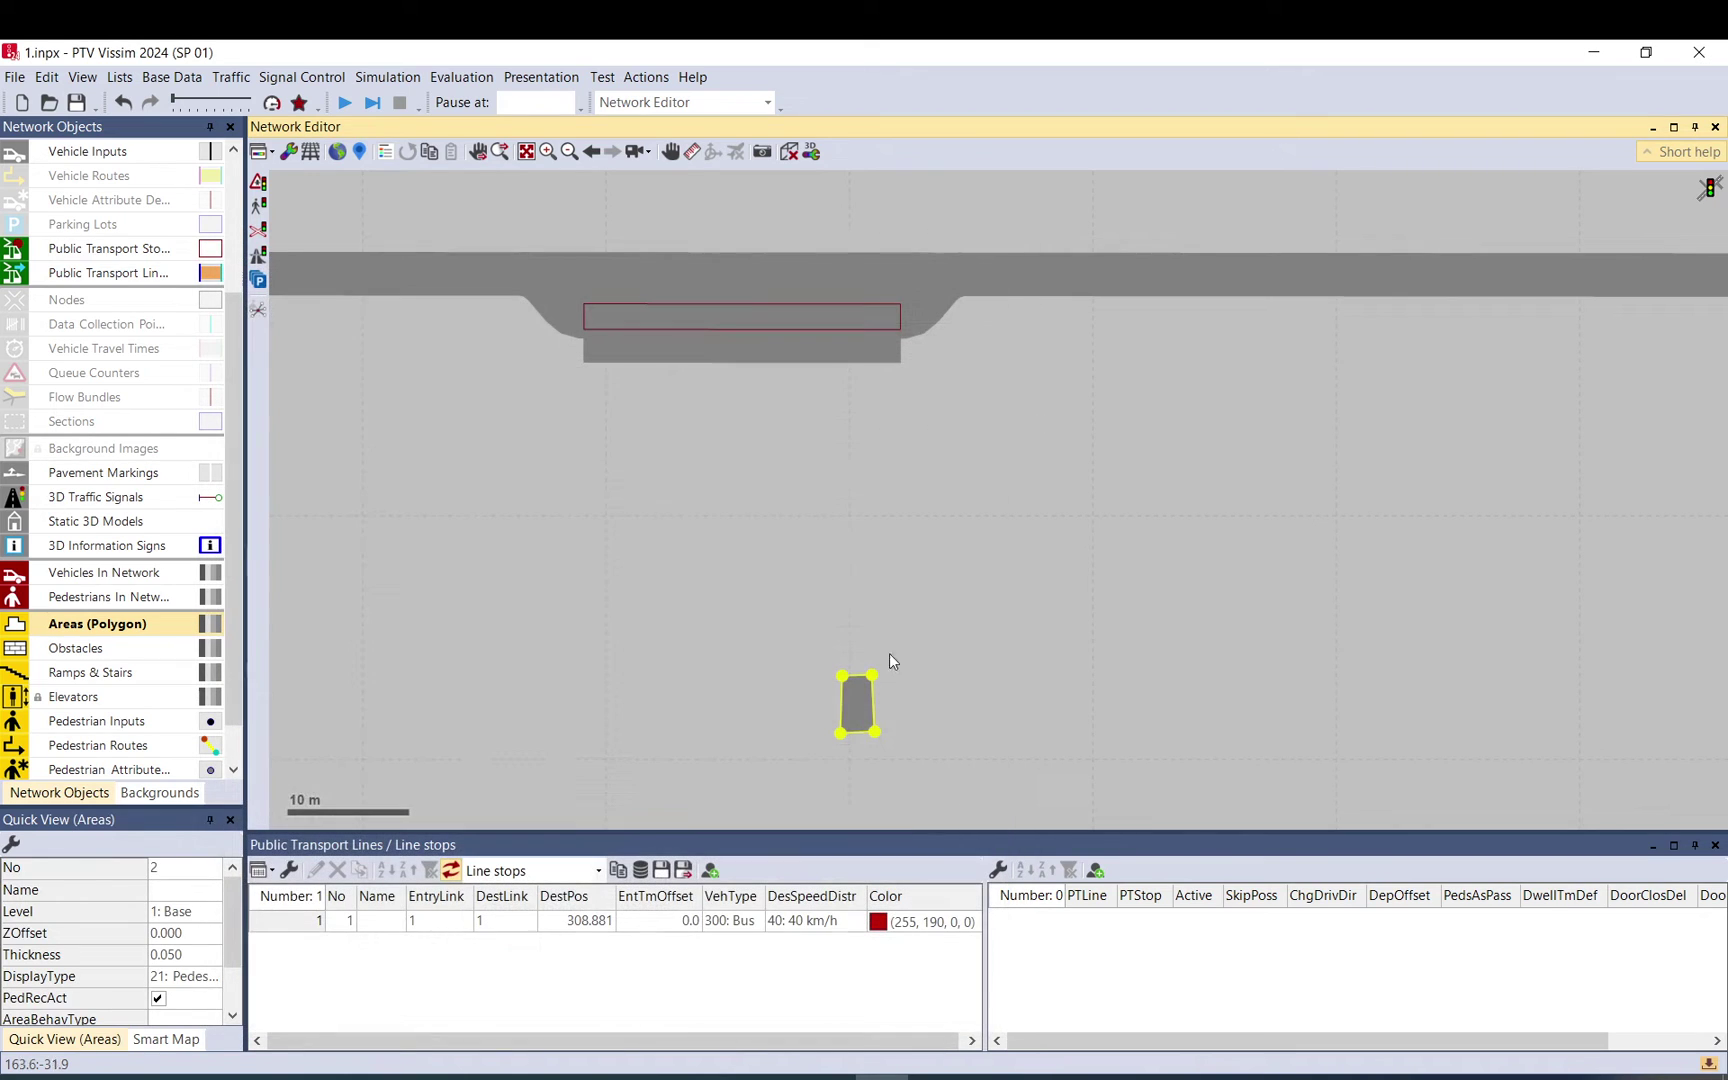
Step: Draw walkway area 3 from area 2 up to the platform edge, keeping Pedestrian area gray
{"action": "right_click", "coordinate": [837, 356], "text": "ctrl"}
{"action": "left_click", "coordinate": [848, 693]}
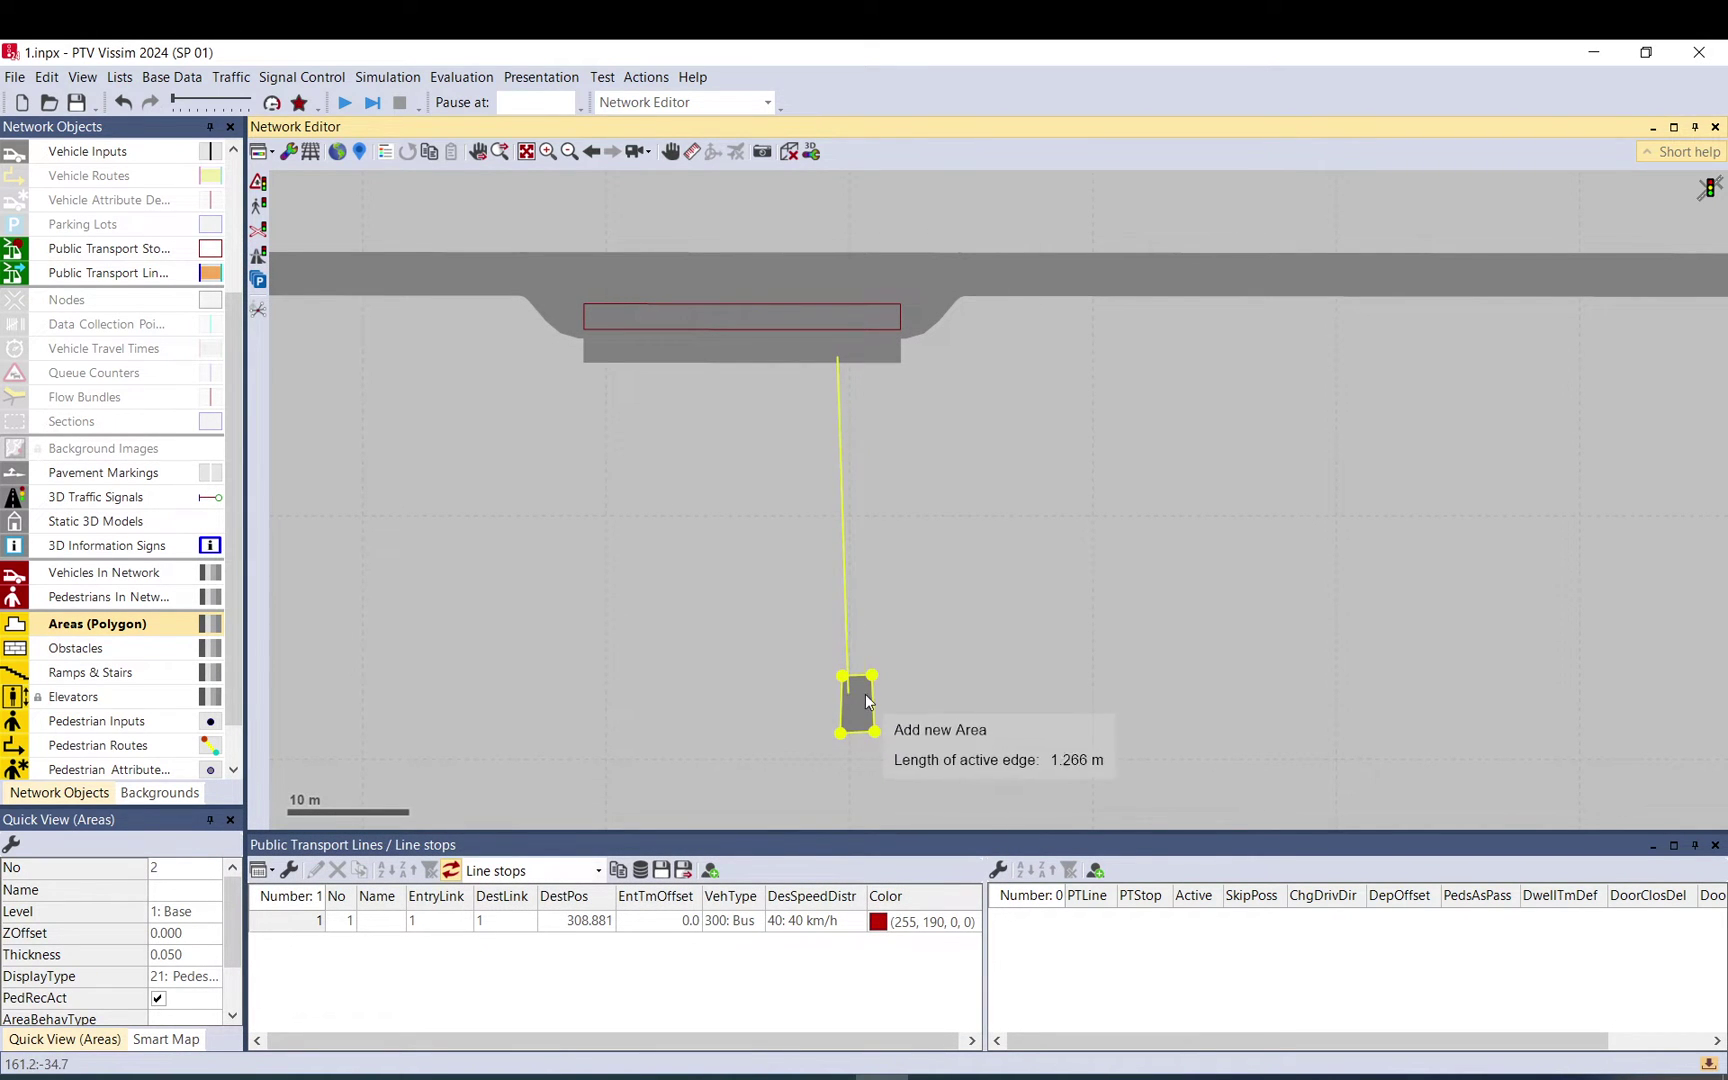
{"action": "left_click", "coordinate": [870, 693]}
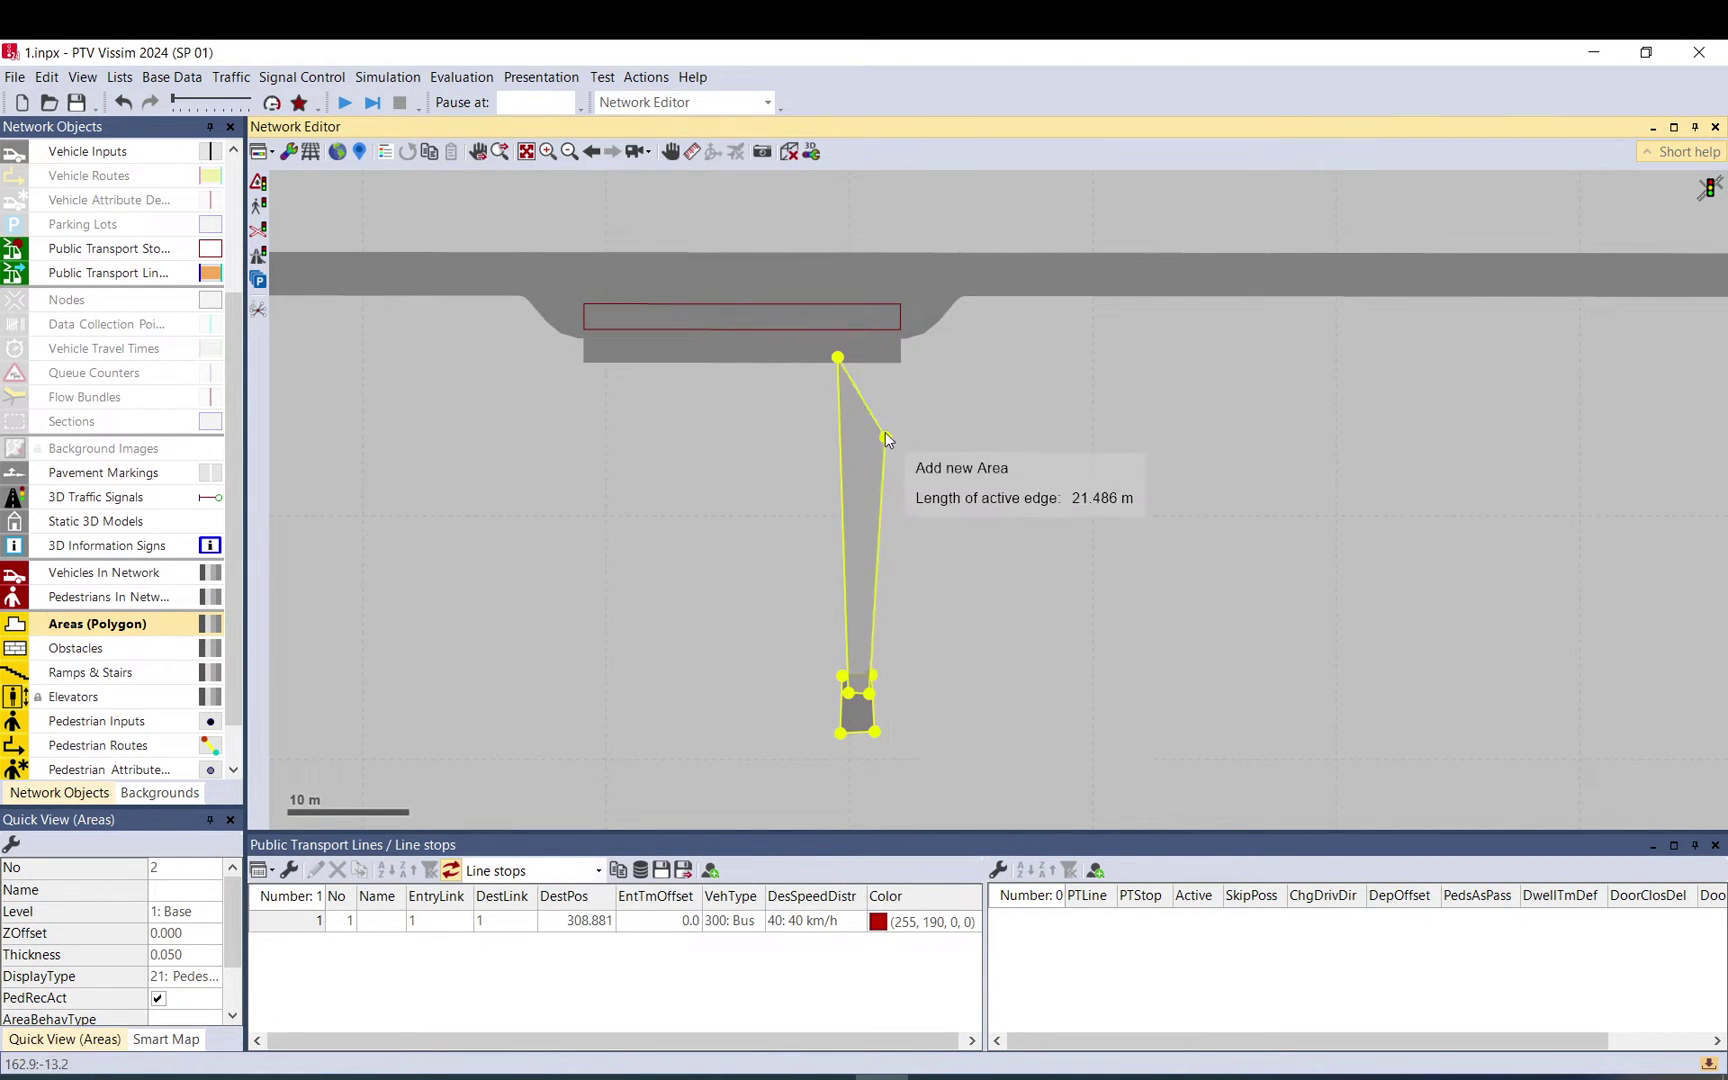
{"action": "left_click", "coordinate": [857, 356]}
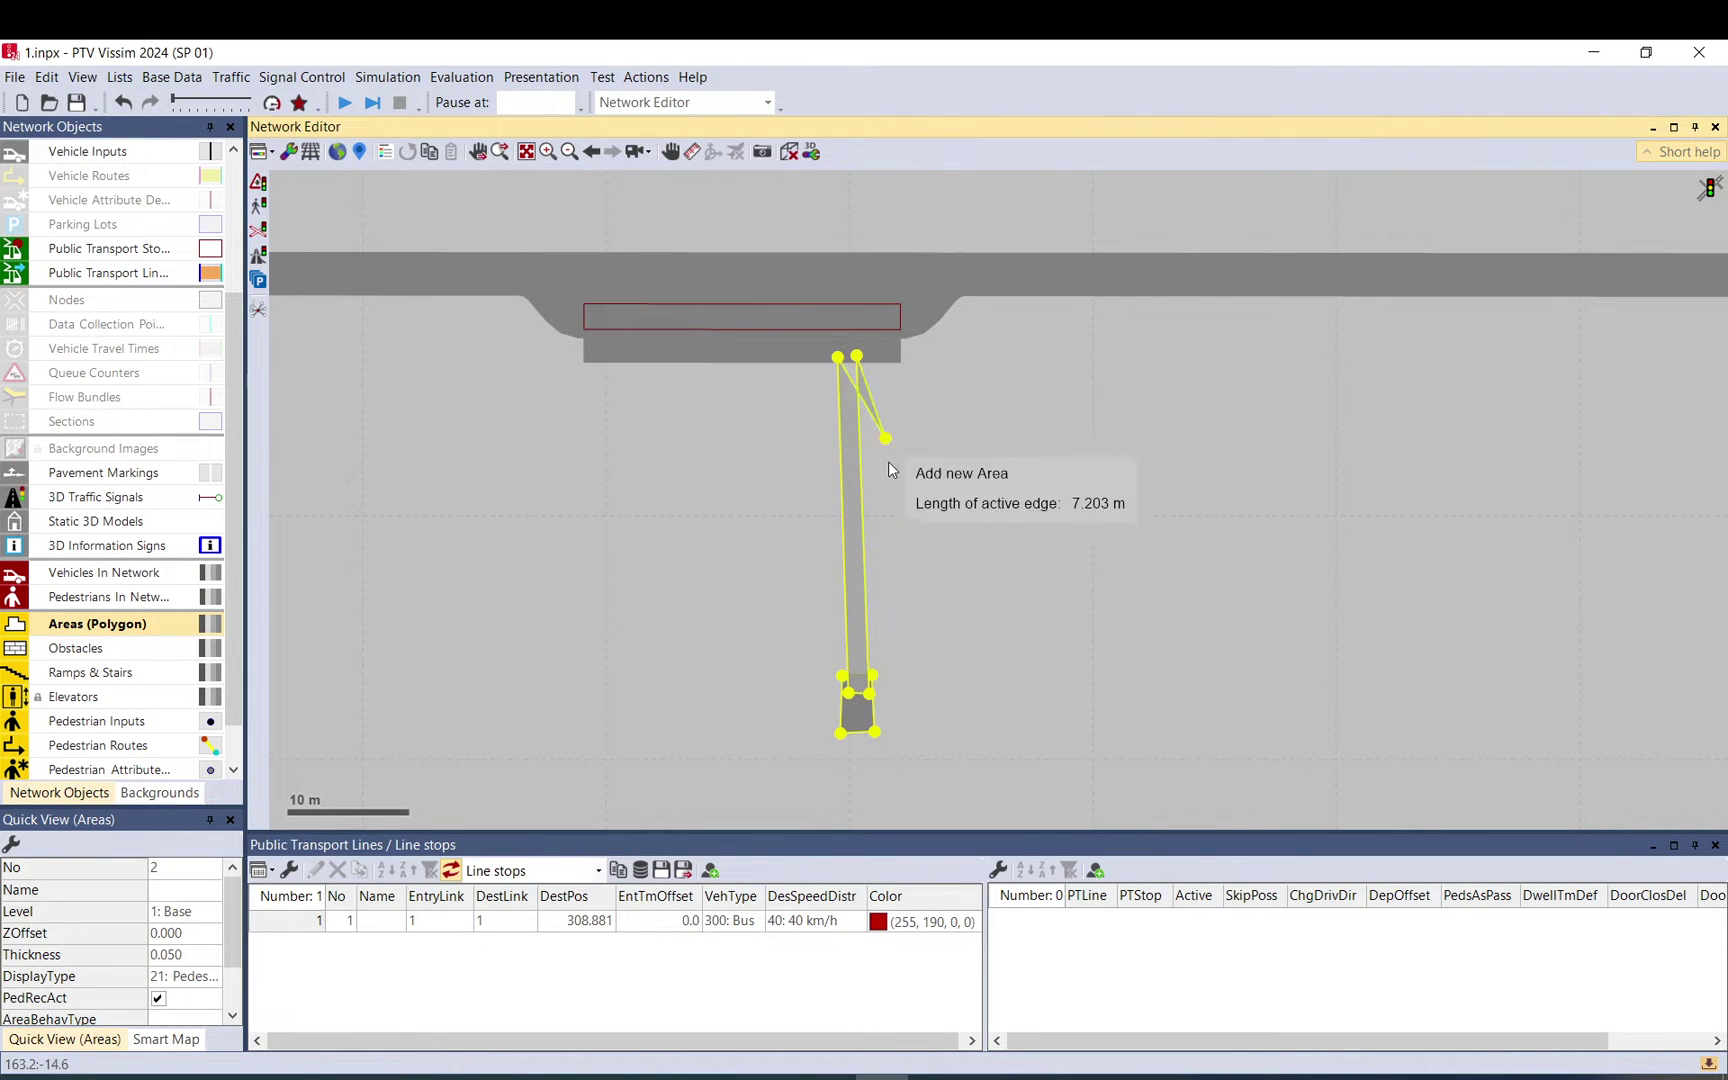
{"action": "double_click", "coordinate": [859, 354]}
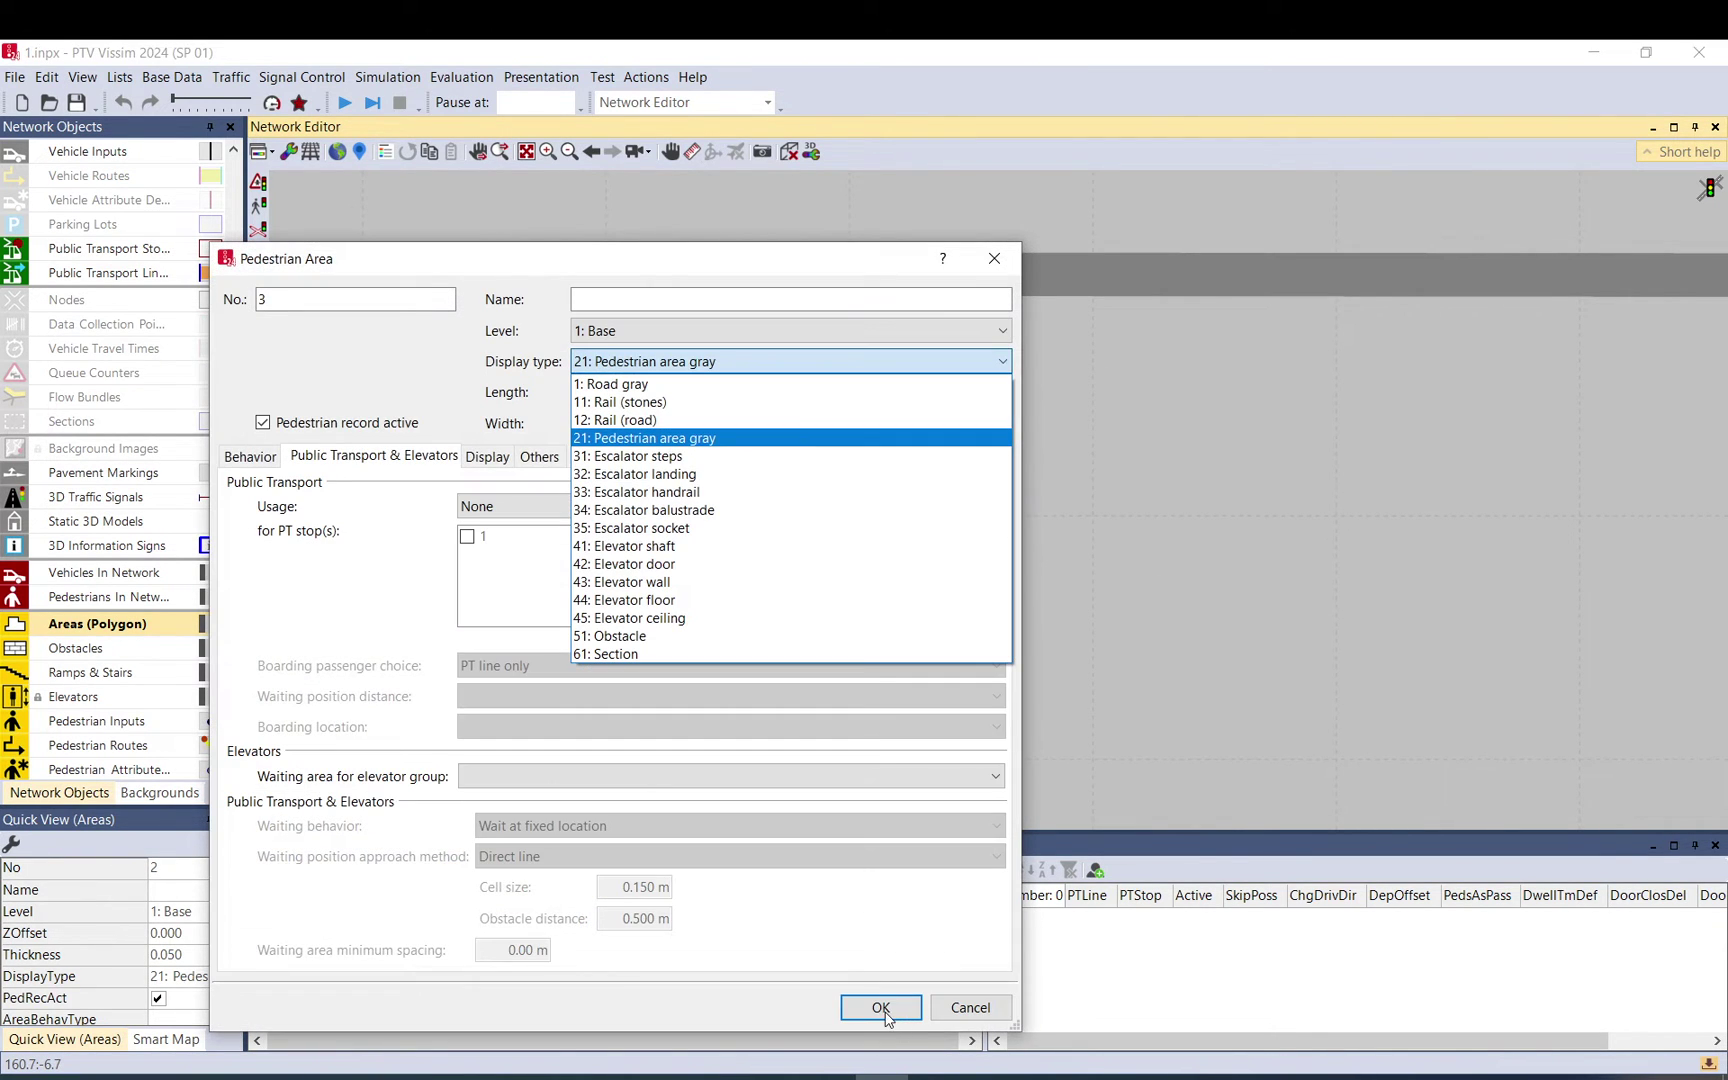
{"action": "left_click", "coordinate": [884, 1012]}
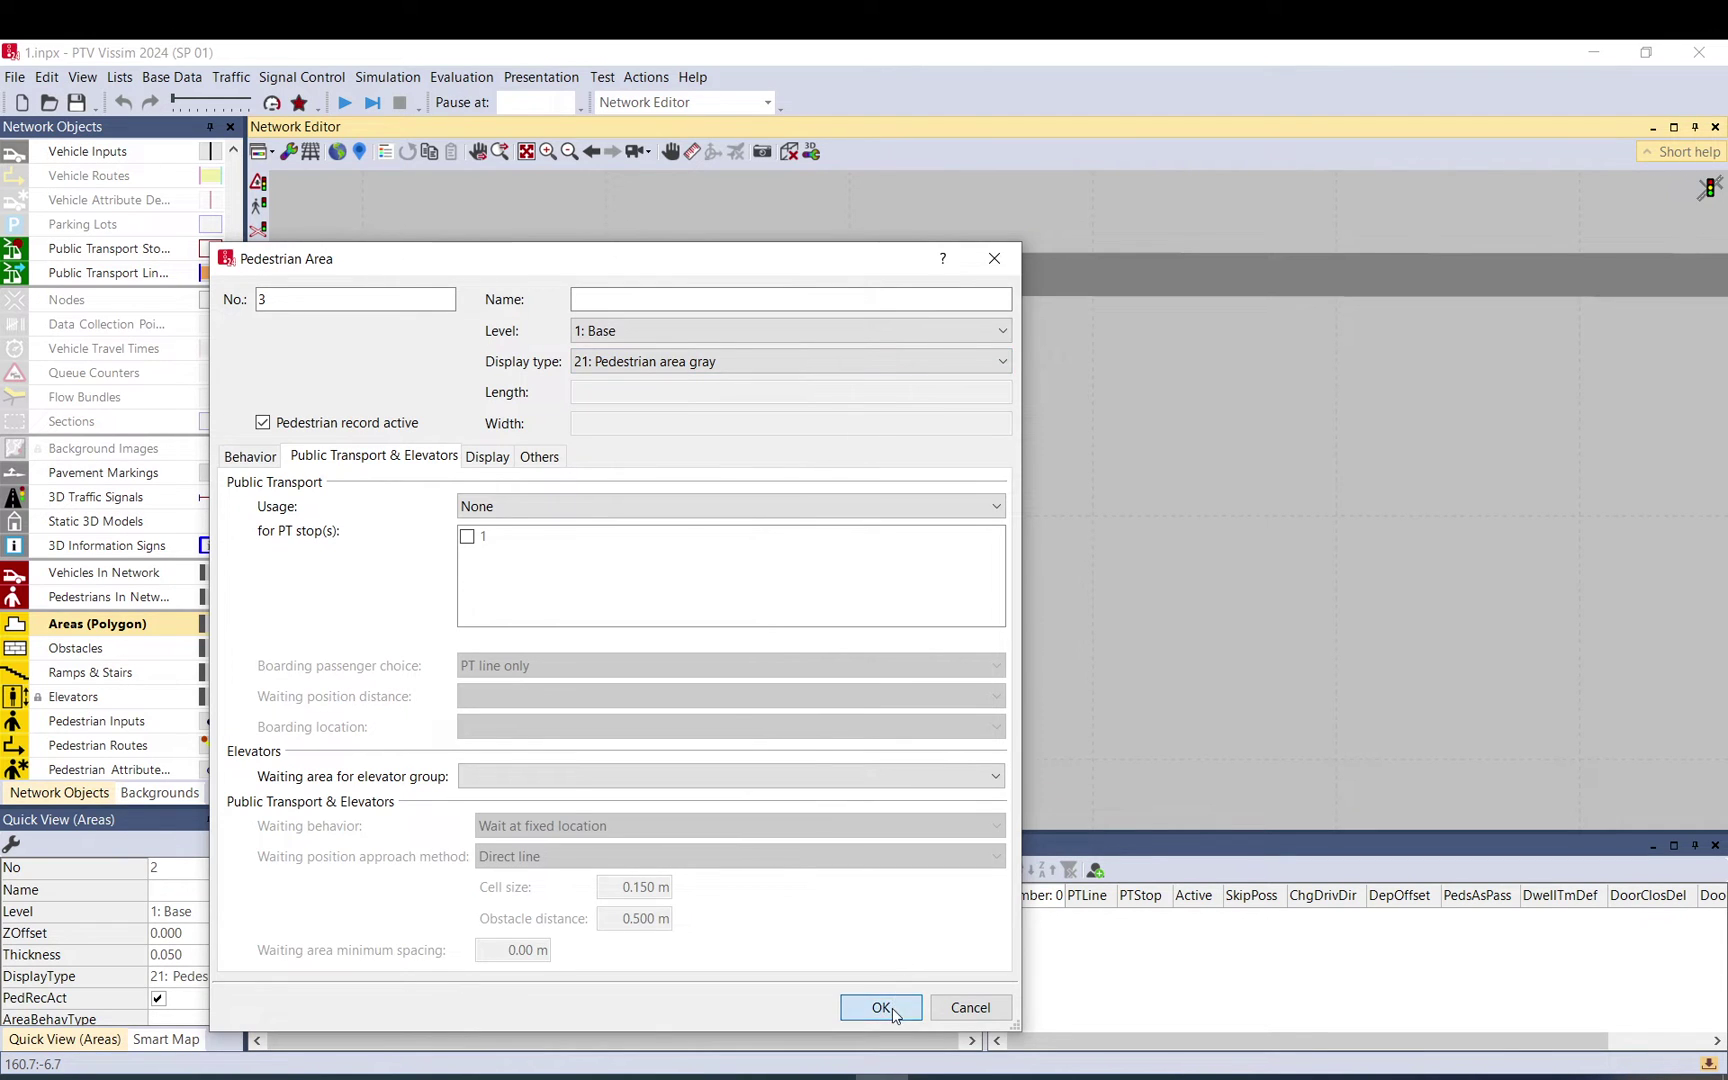
{"action": "left_click", "coordinate": [881, 1007]}
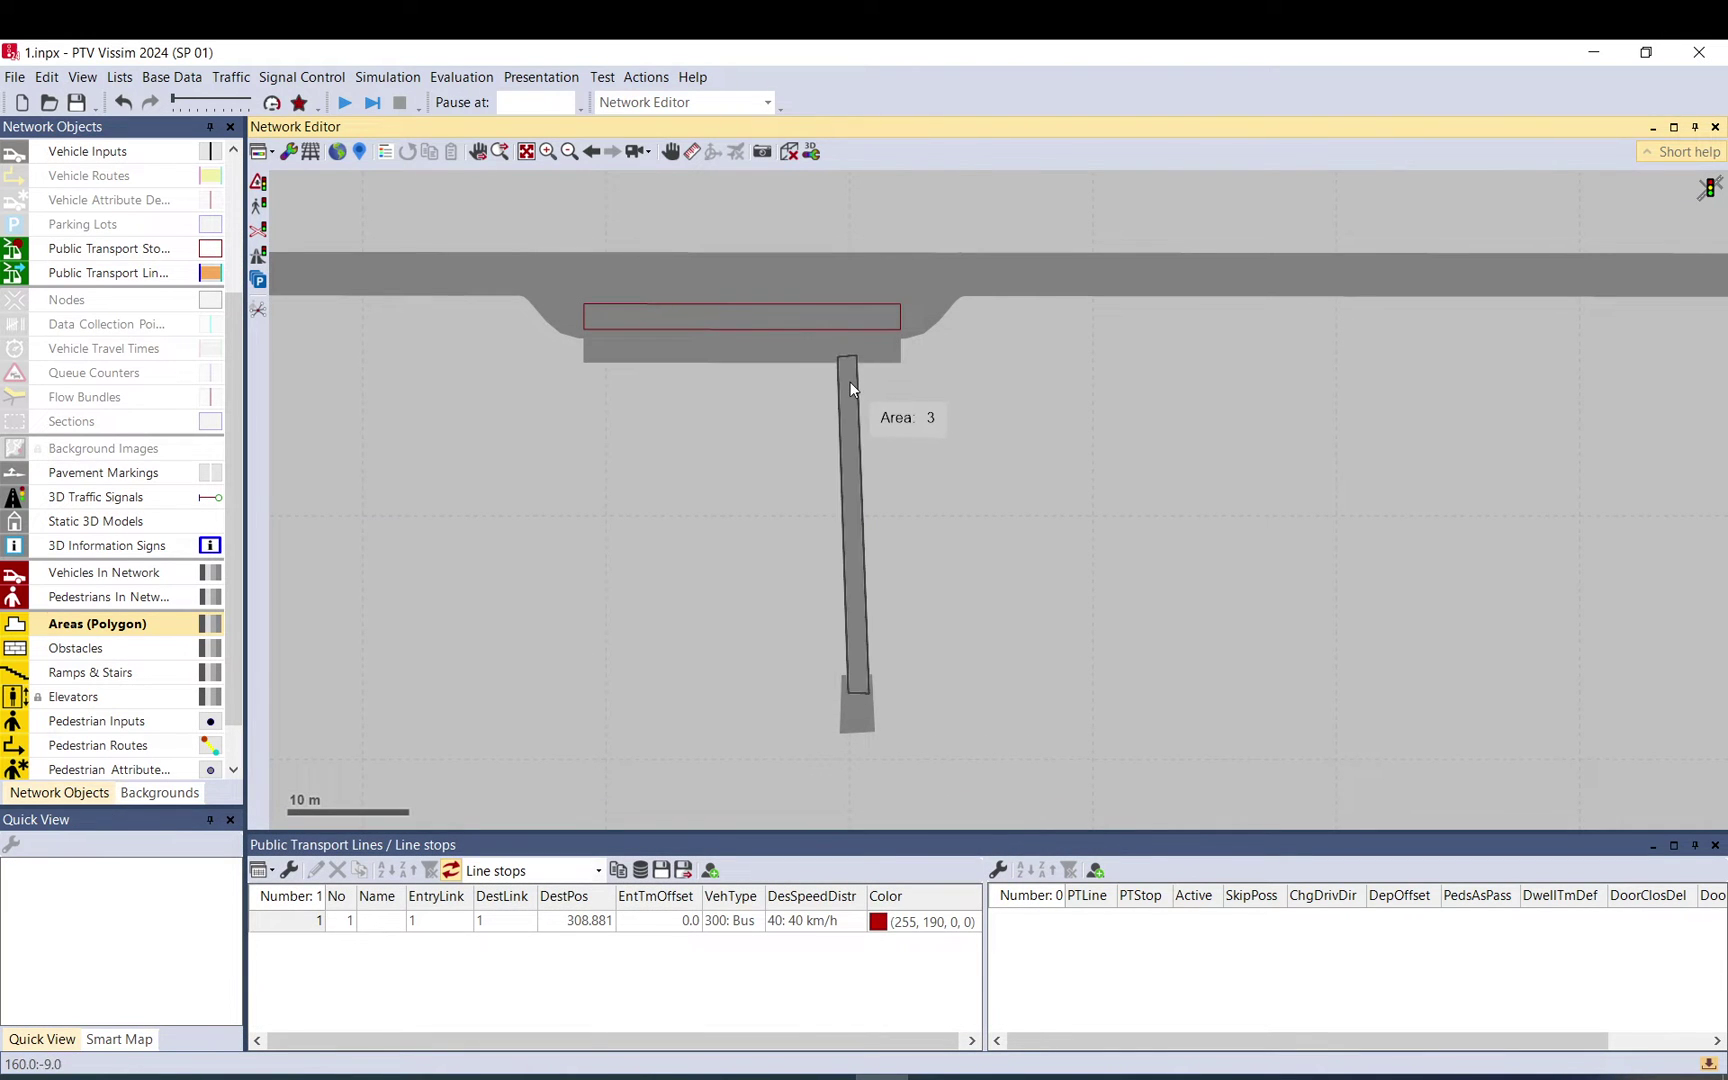
Step: Draw rectangular pedestrian area 4 just below the platform
{"action": "right_click", "coordinate": [909, 354]}
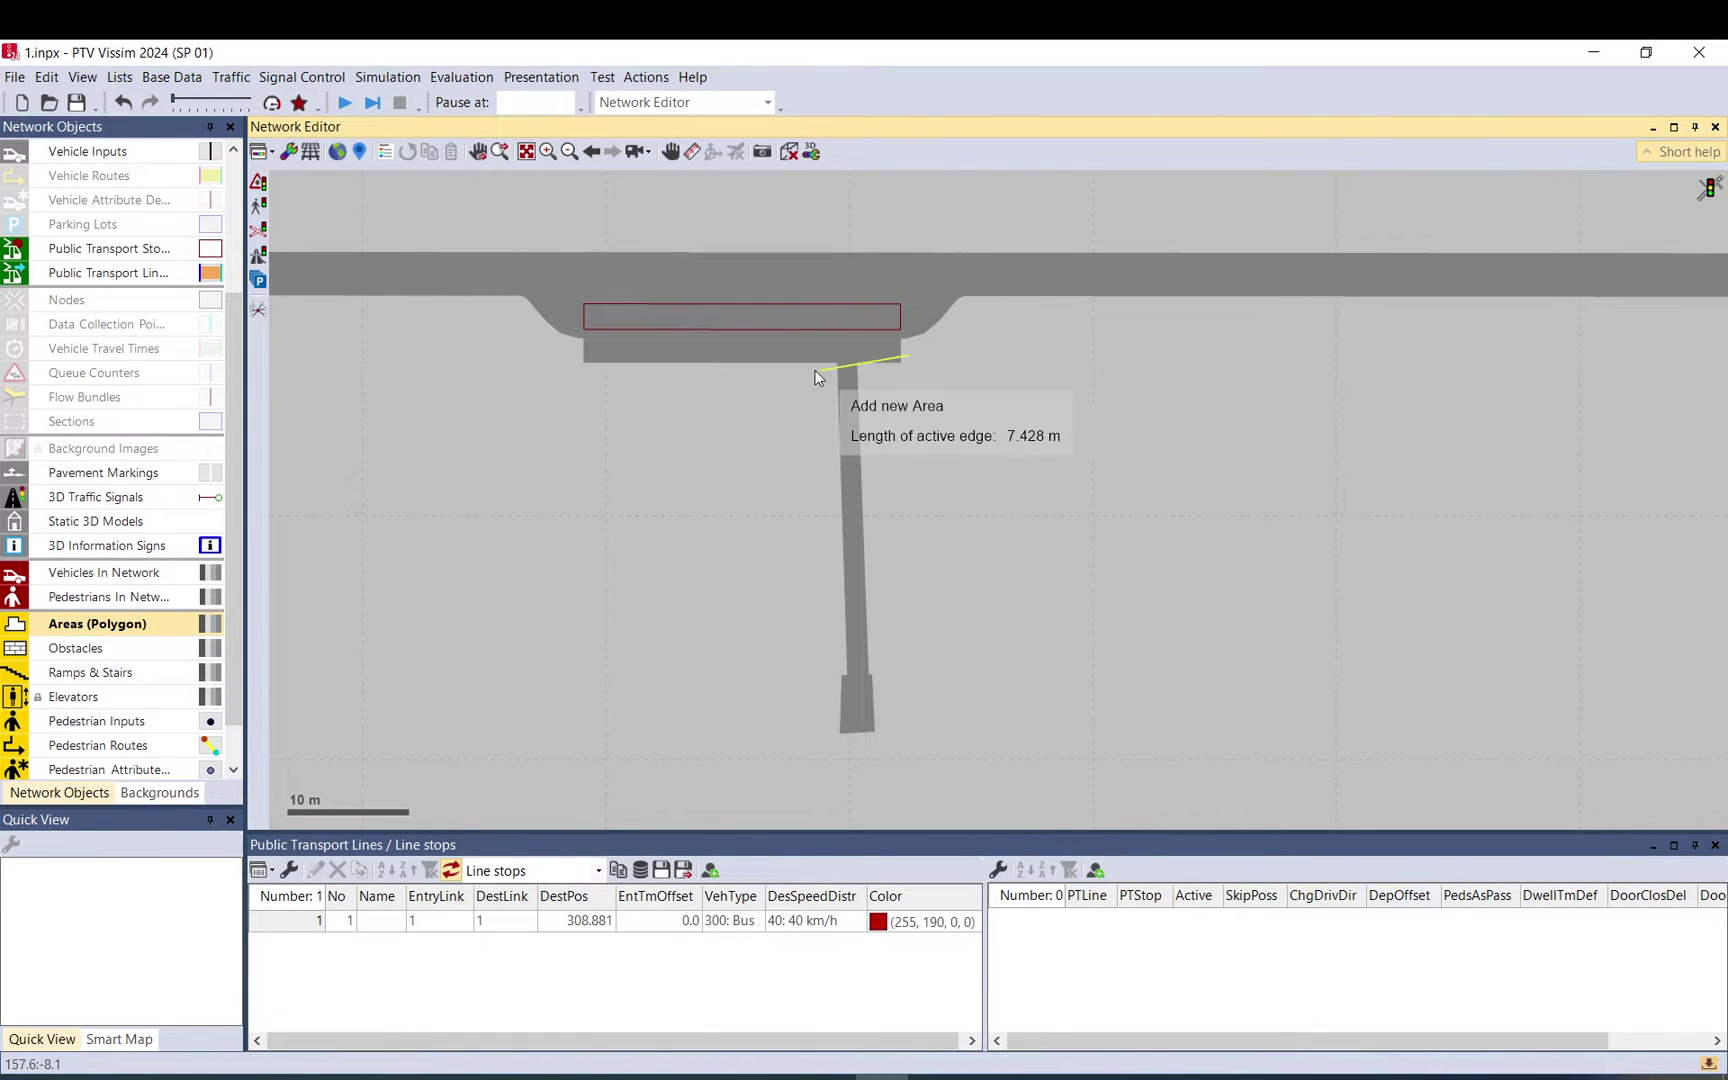
{"action": "left_click", "coordinate": [634, 354]}
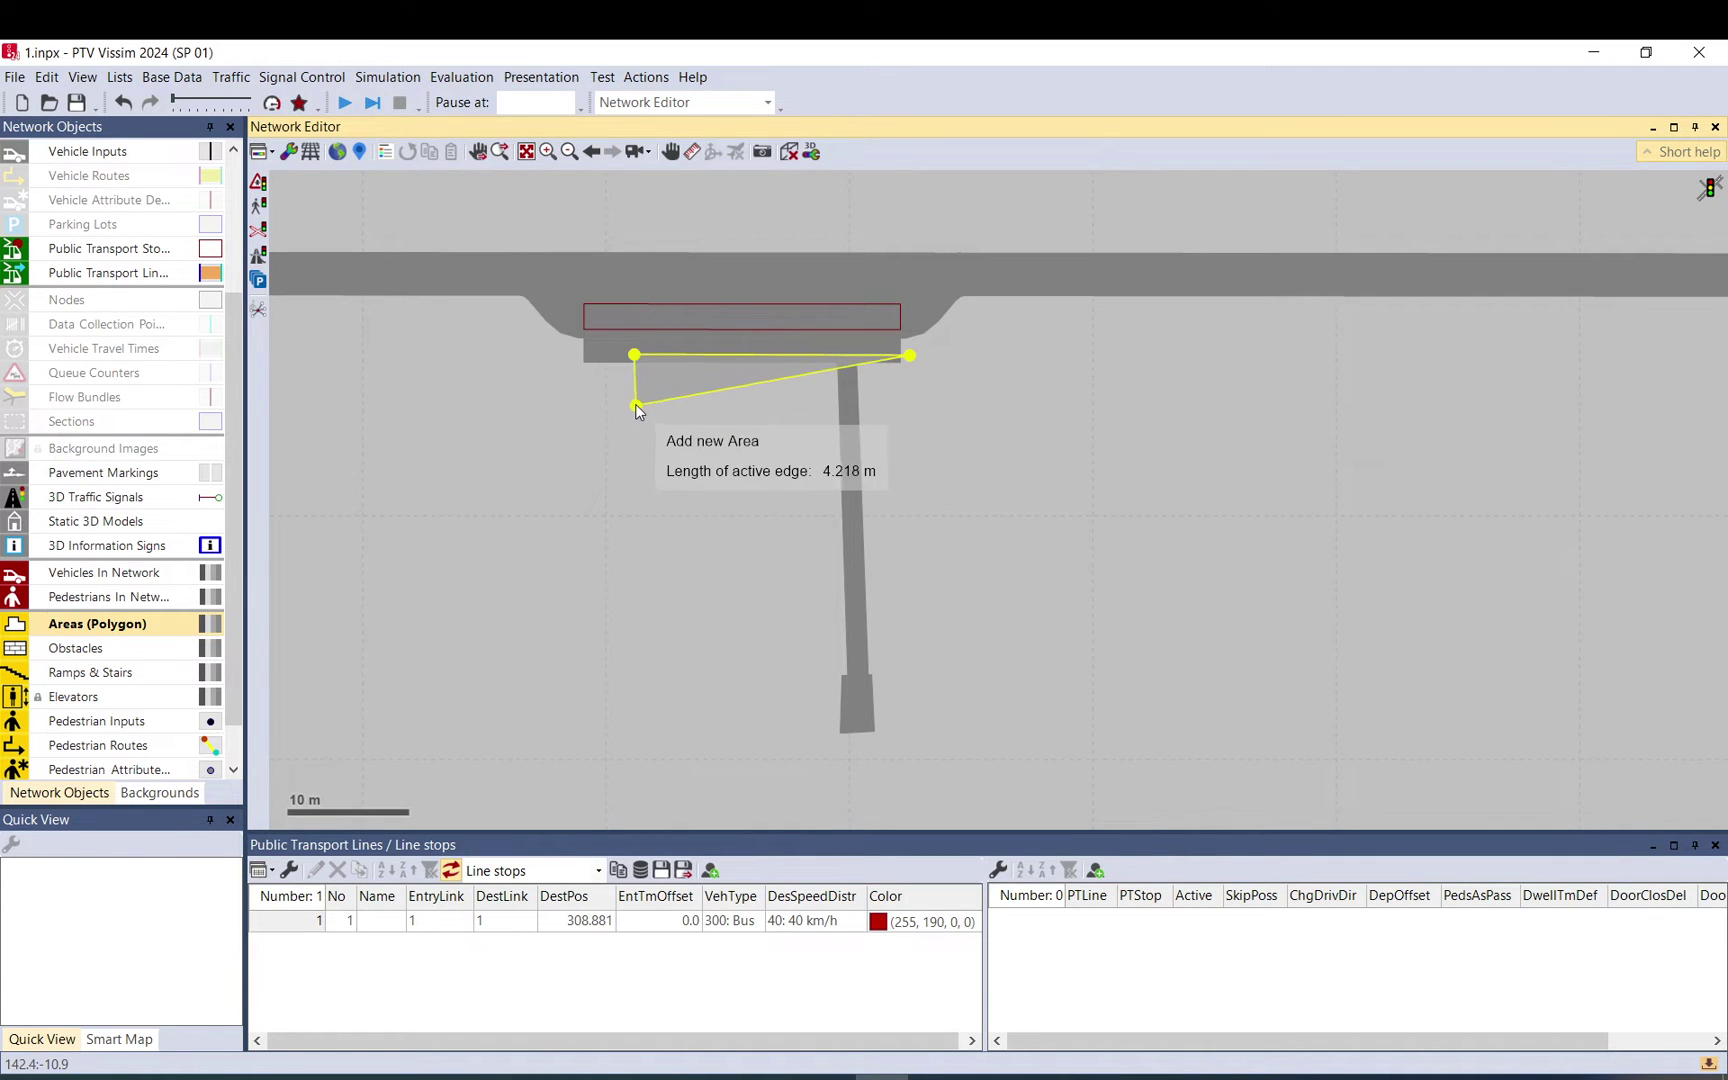
{"action": "left_click", "coordinate": [634, 404]}
{"action": "left_click", "coordinate": [909, 398]}
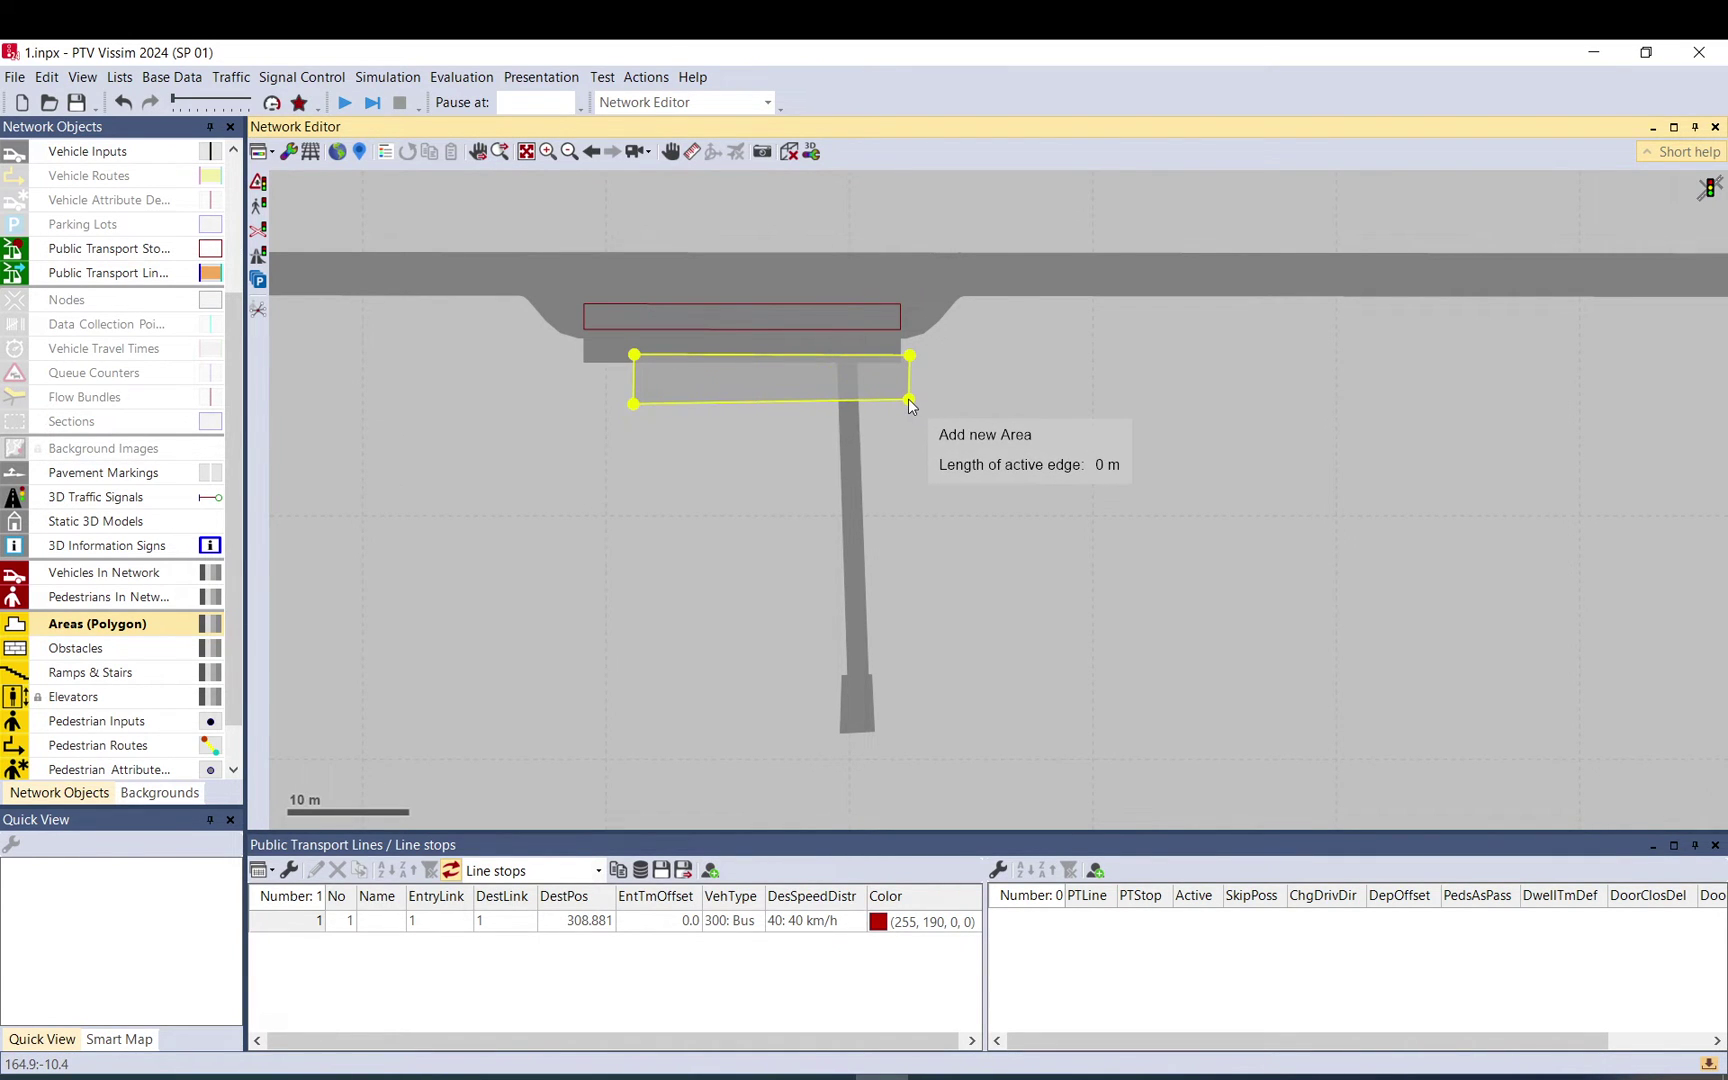
{"action": "left_click", "coordinate": [909, 398]}
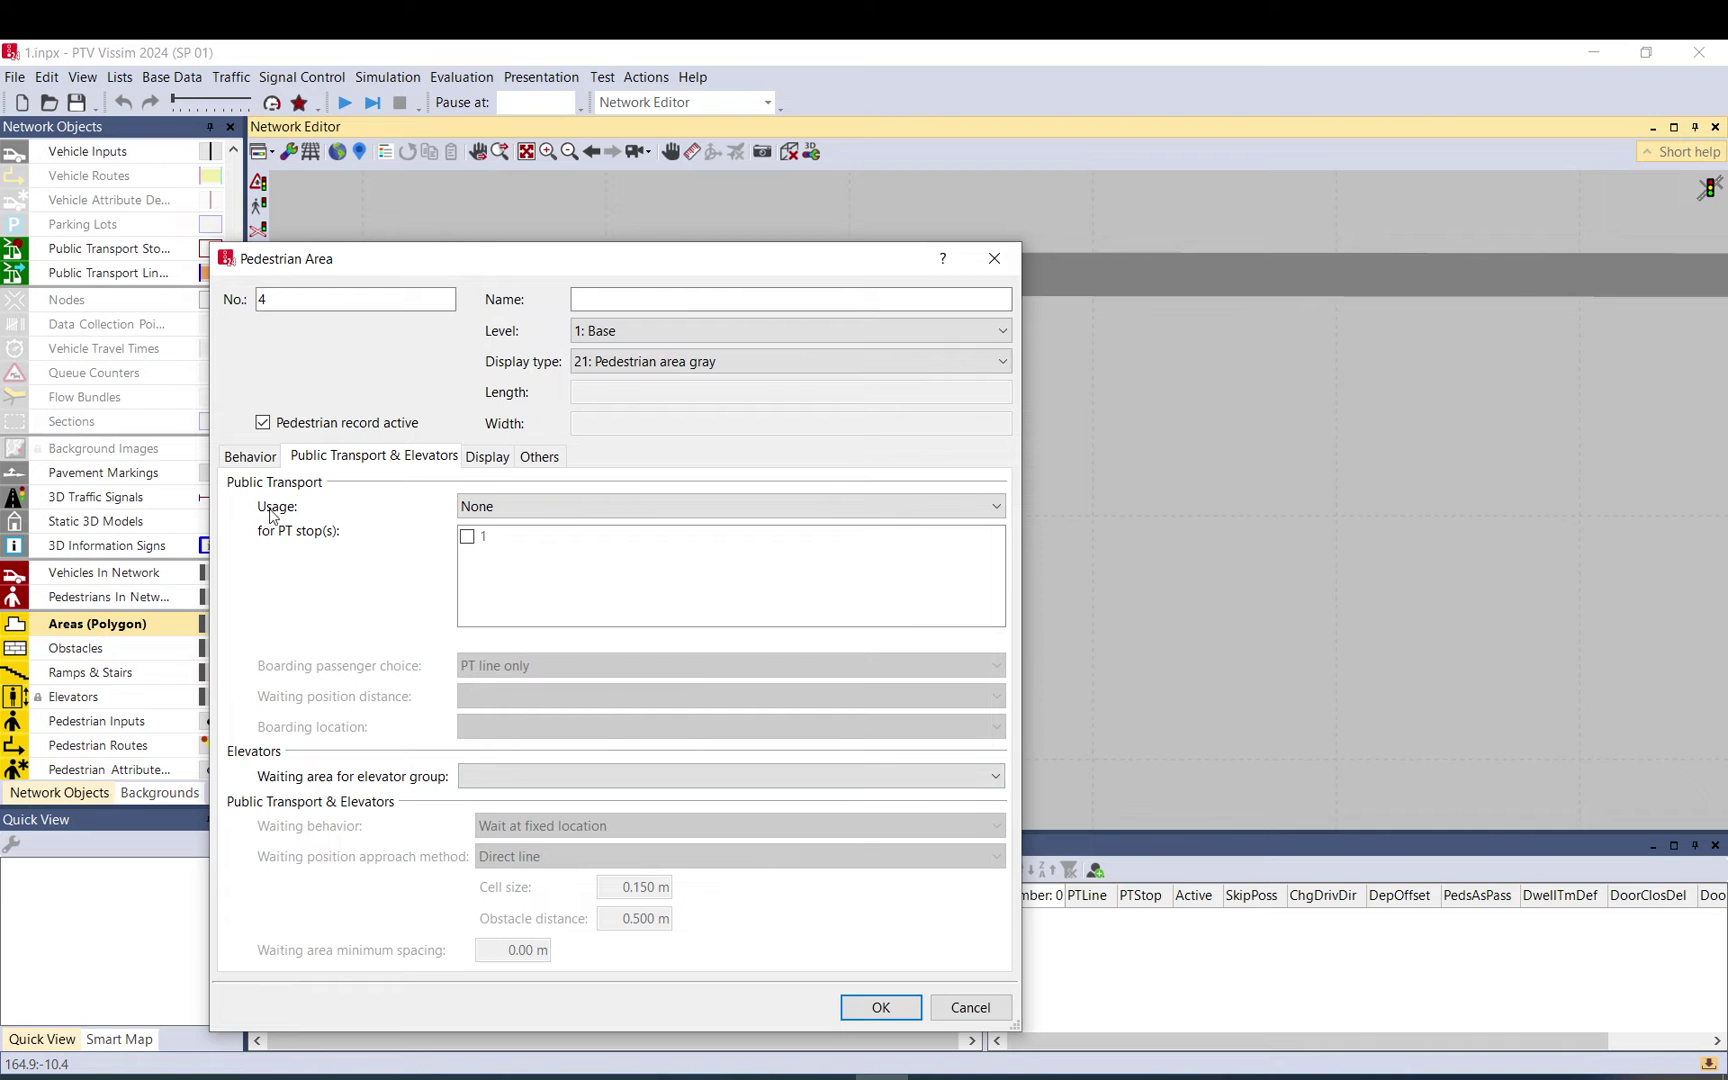
Step: Make area 4 a front-boarding waiting area for PT stop 1, then open PT stop 1
{"action": "left_click", "coordinate": [566, 508]}
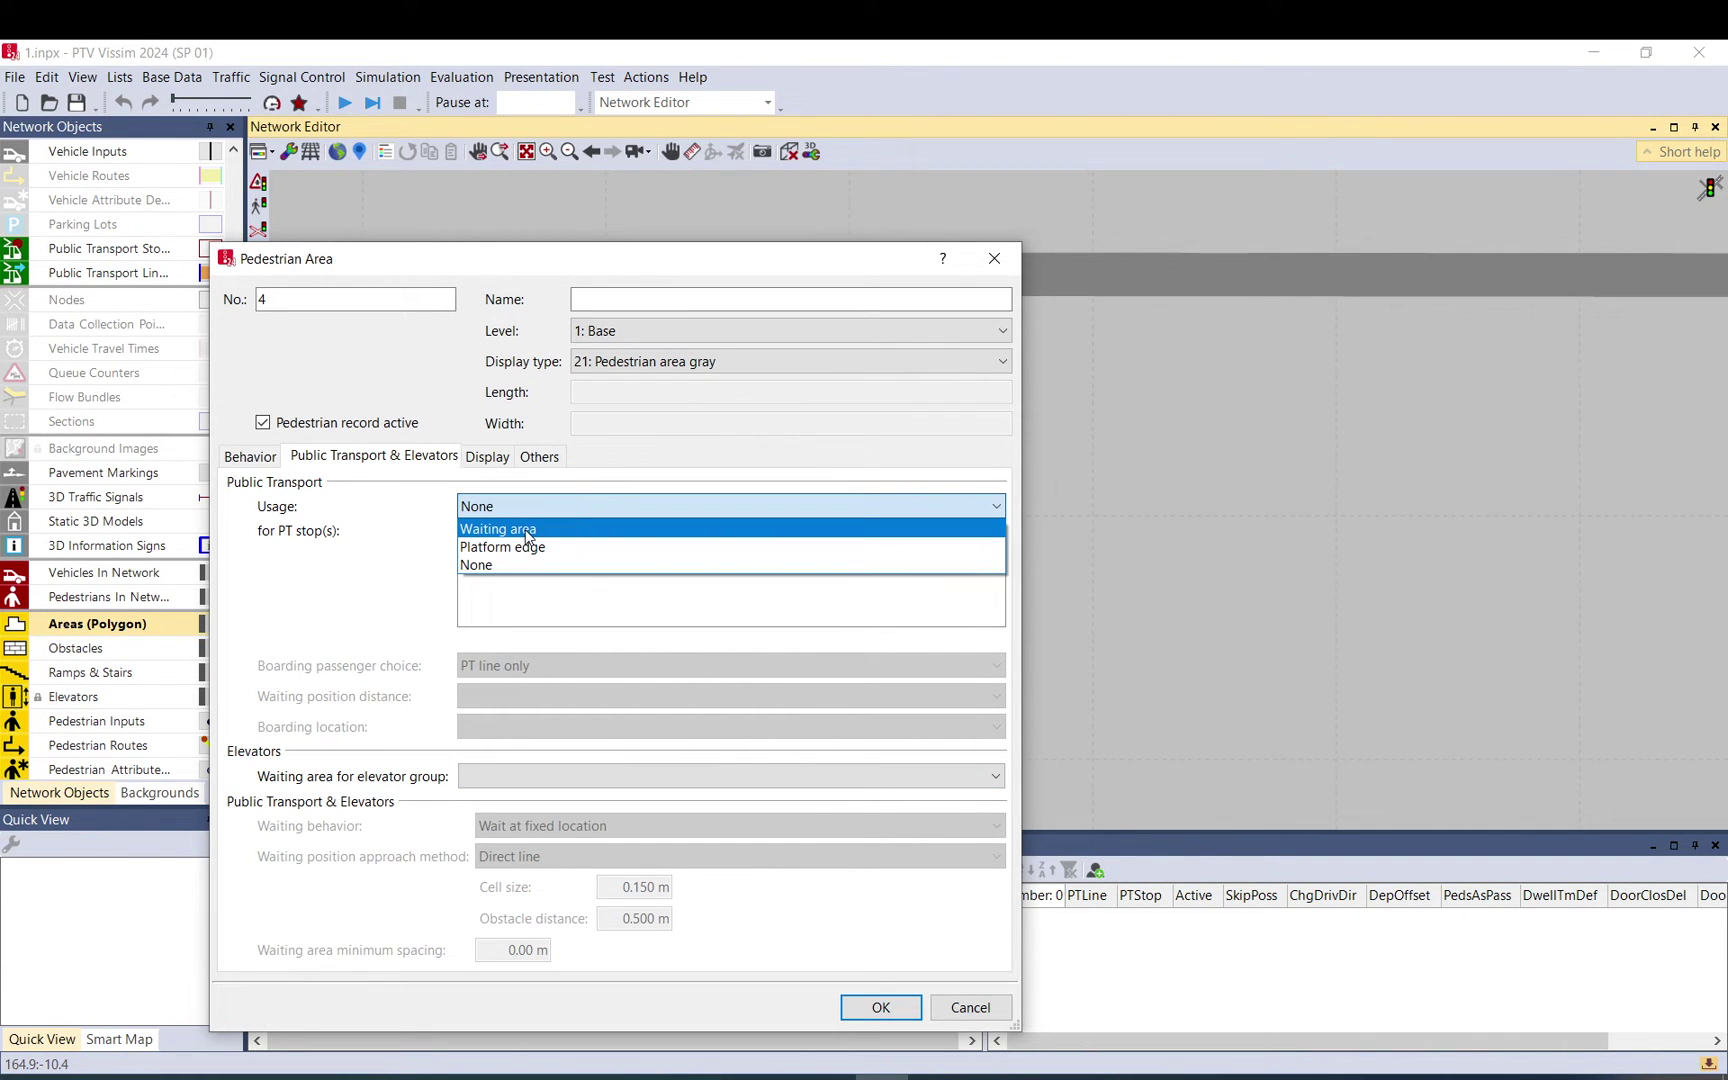
{"action": "left_click", "coordinate": [527, 530]}
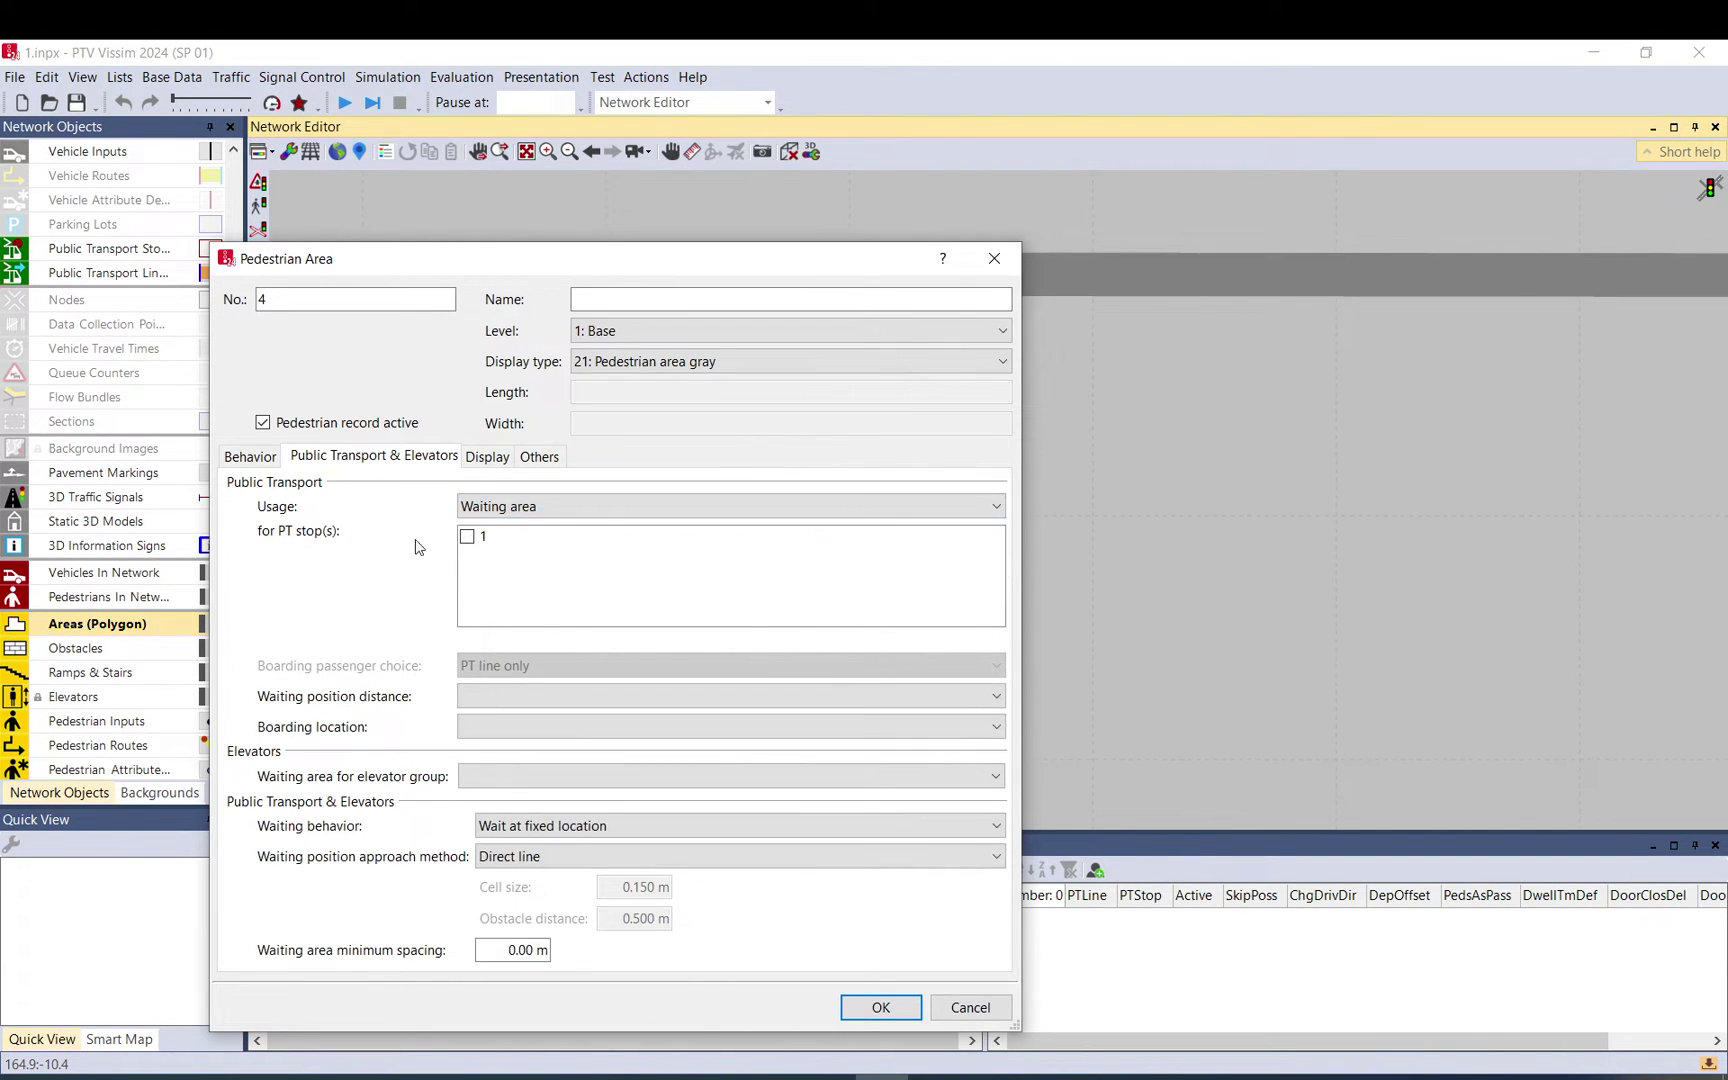
{"action": "left_click", "coordinate": [467, 538]}
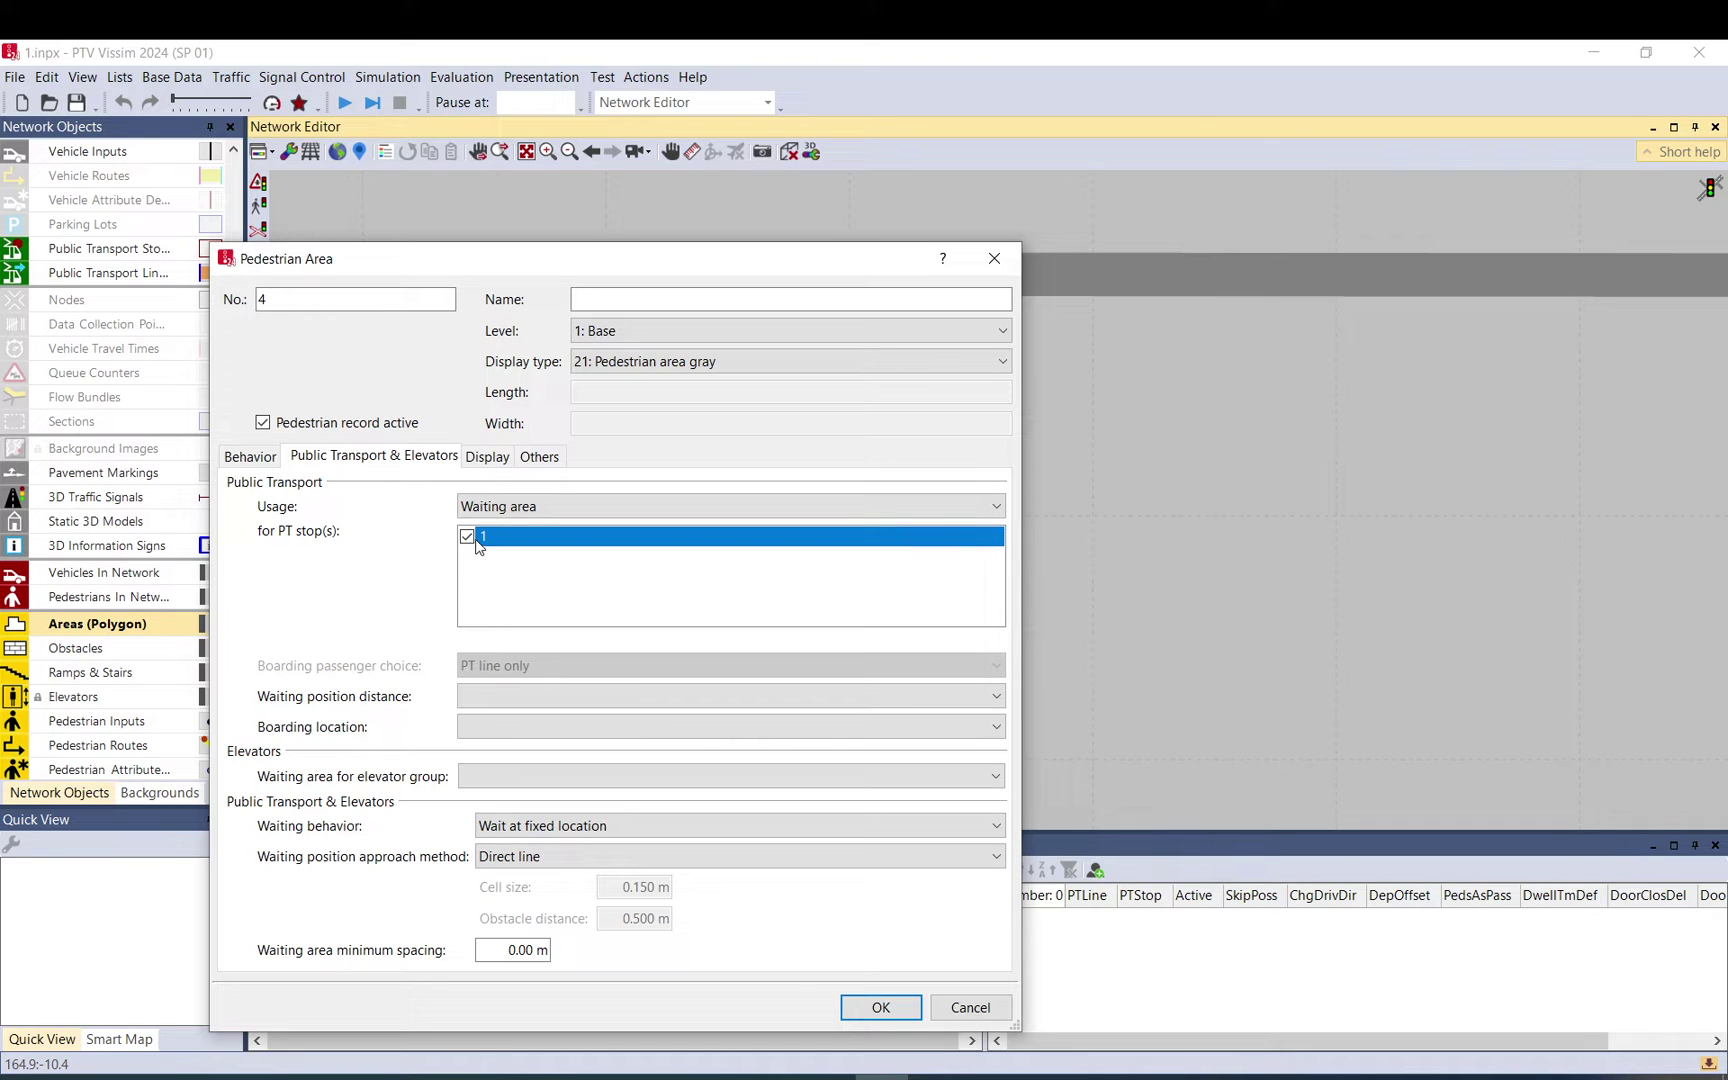
{"action": "left_click", "coordinate": [728, 729]}
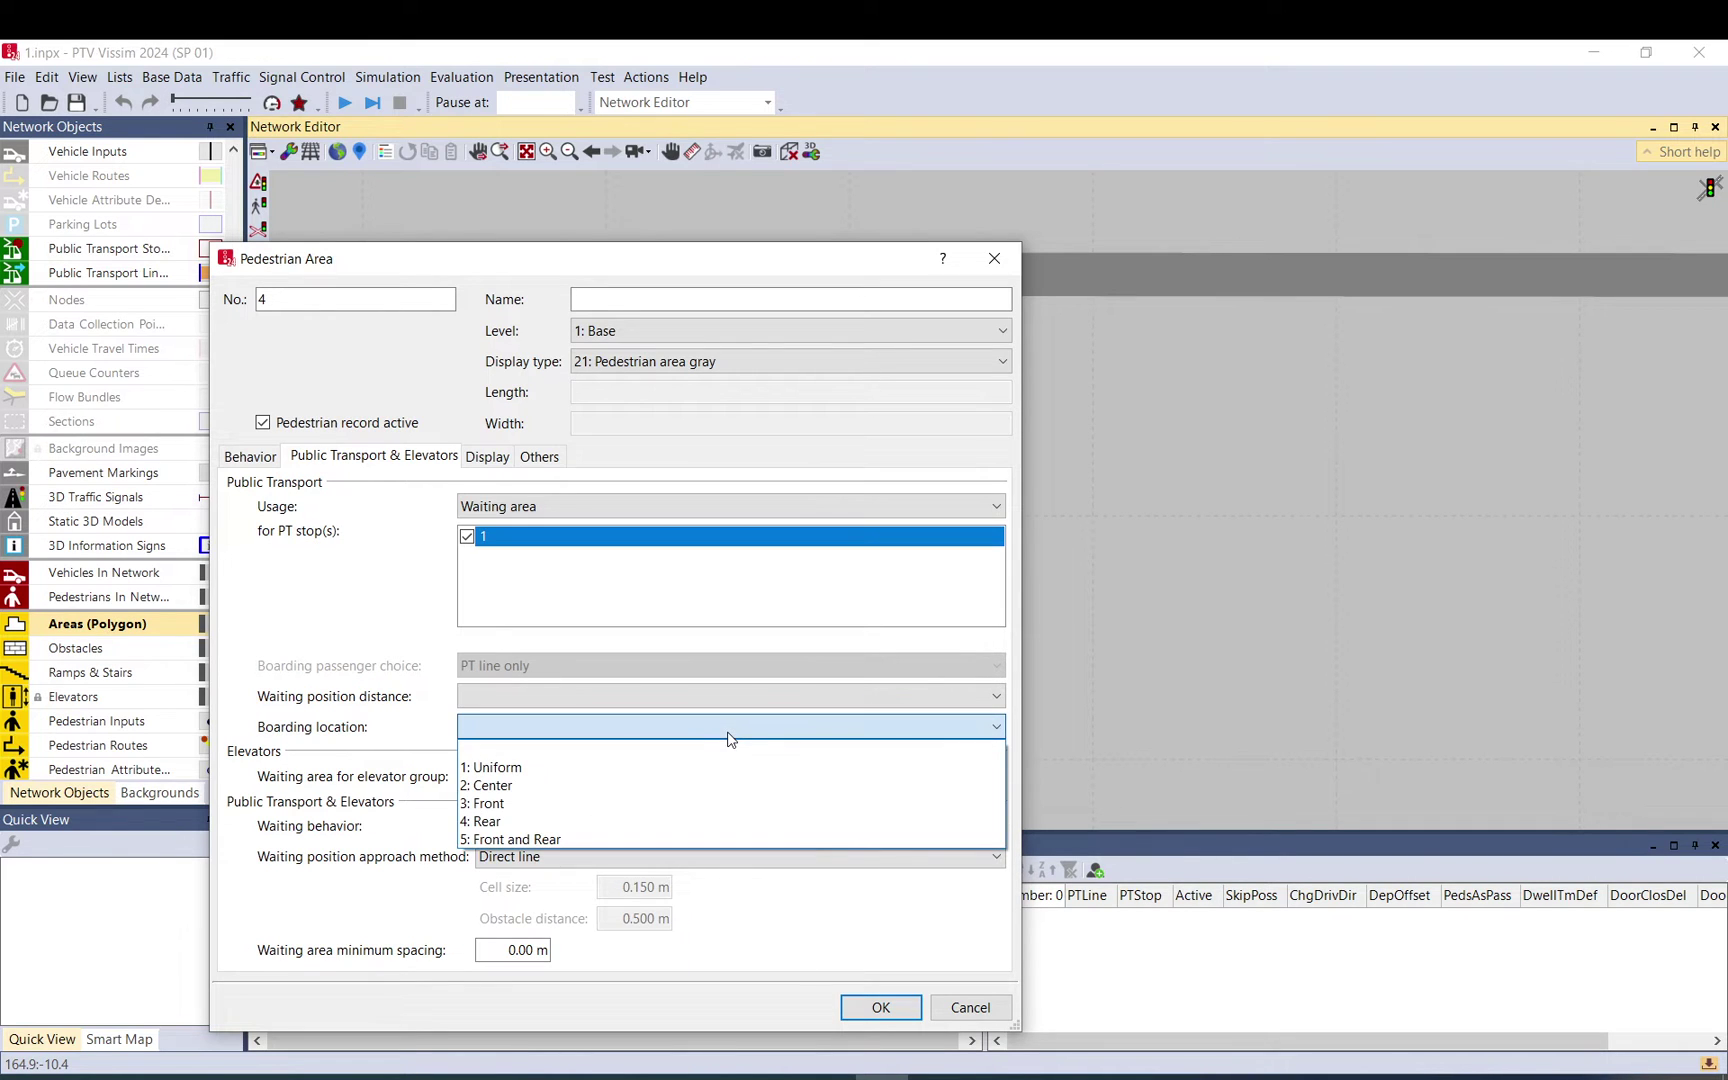
{"action": "left_click", "coordinate": [504, 804]}
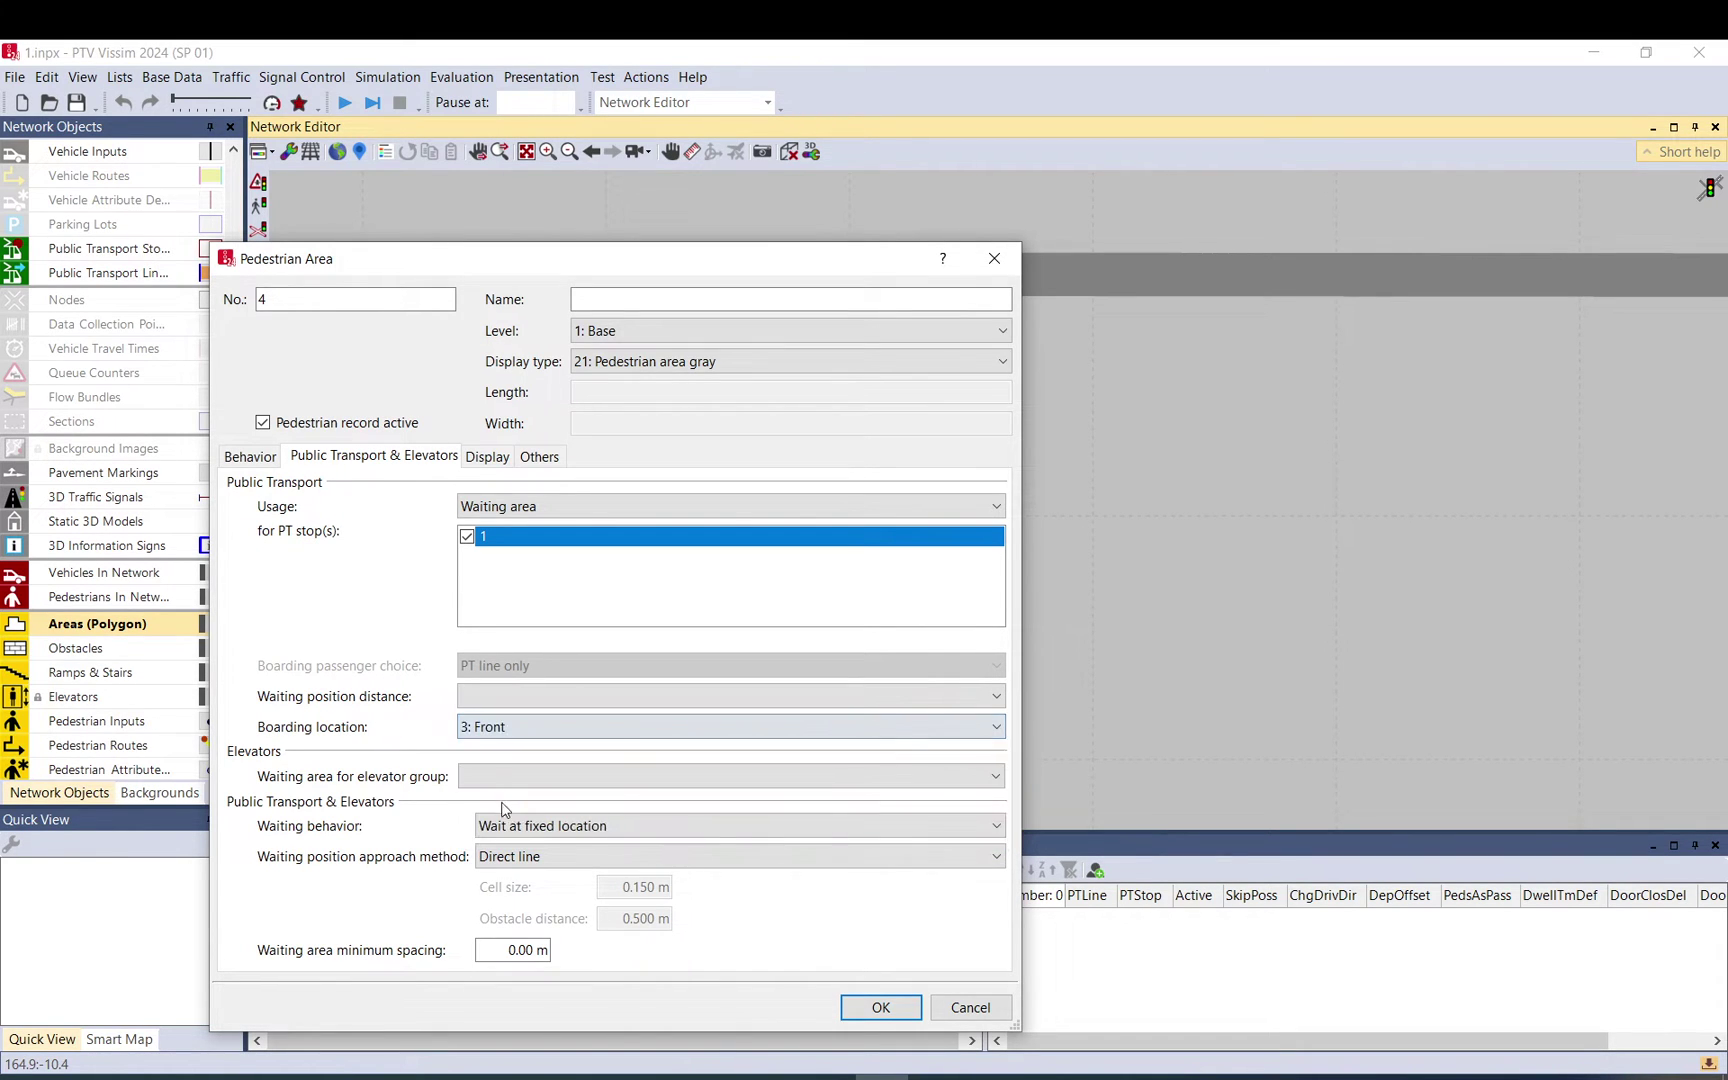
{"action": "left_click", "coordinate": [880, 1007]}
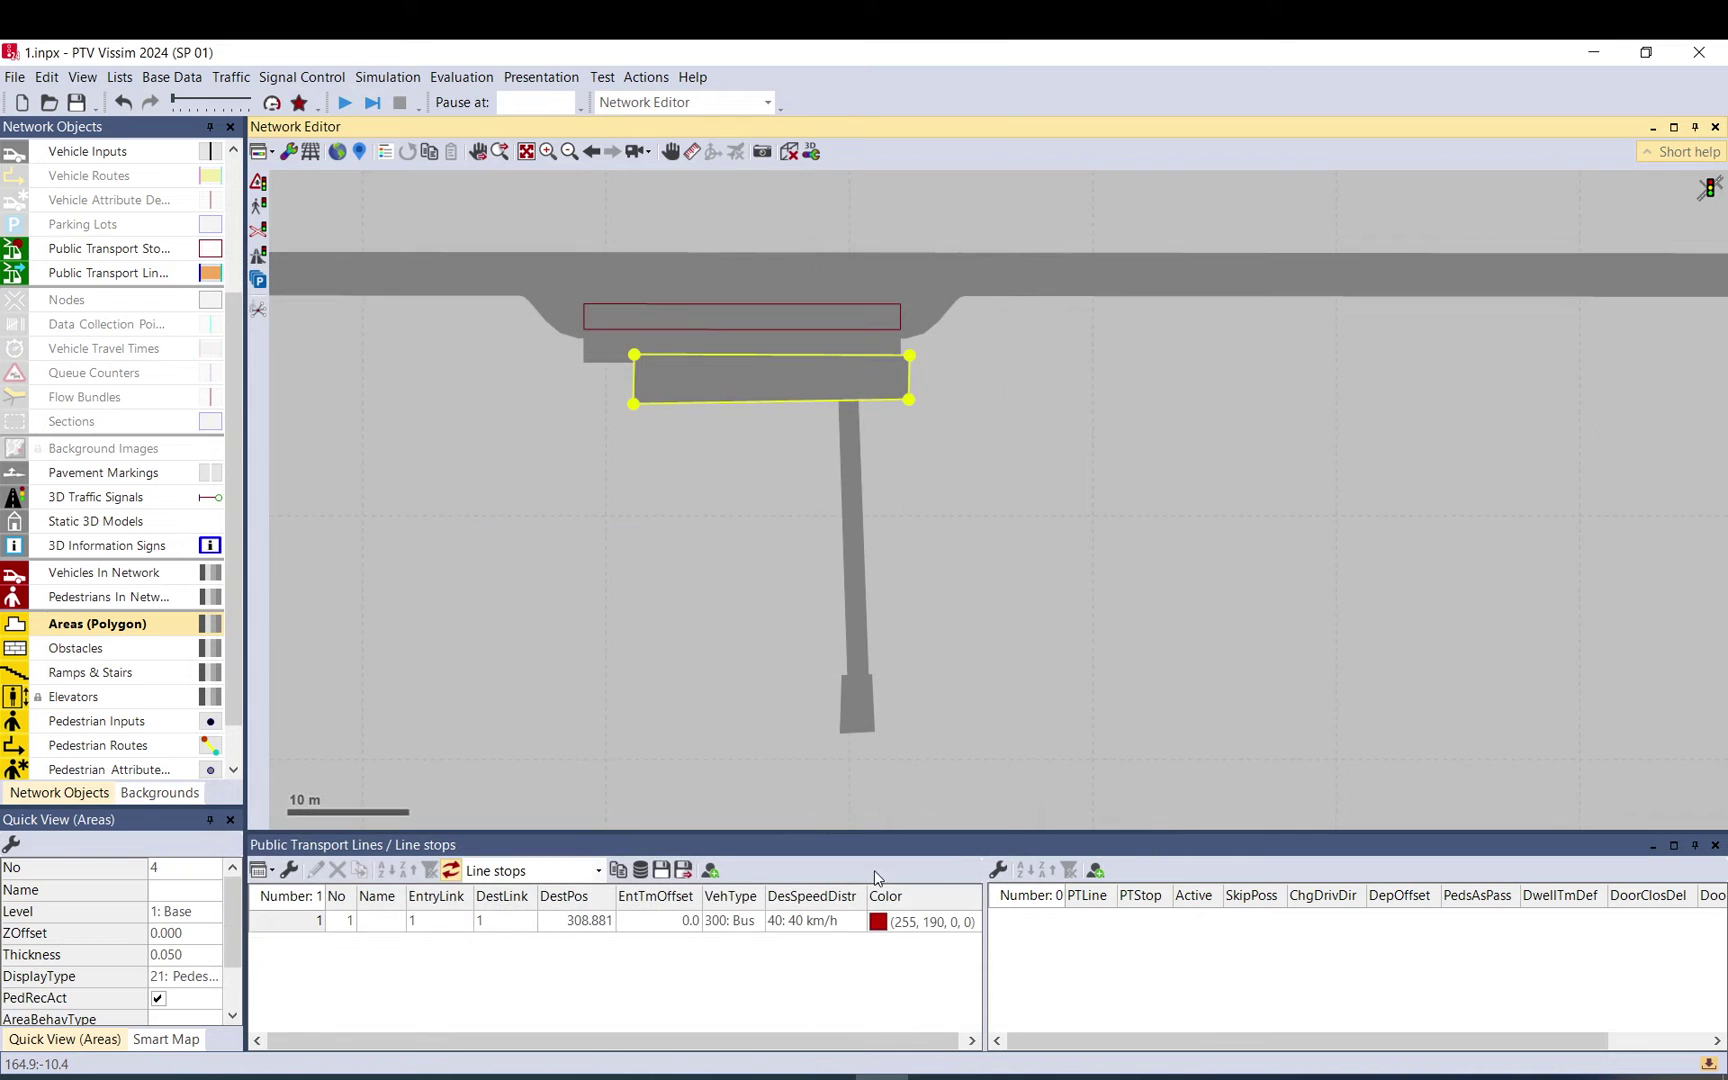
{"action": "left_click", "coordinate": [729, 320]}
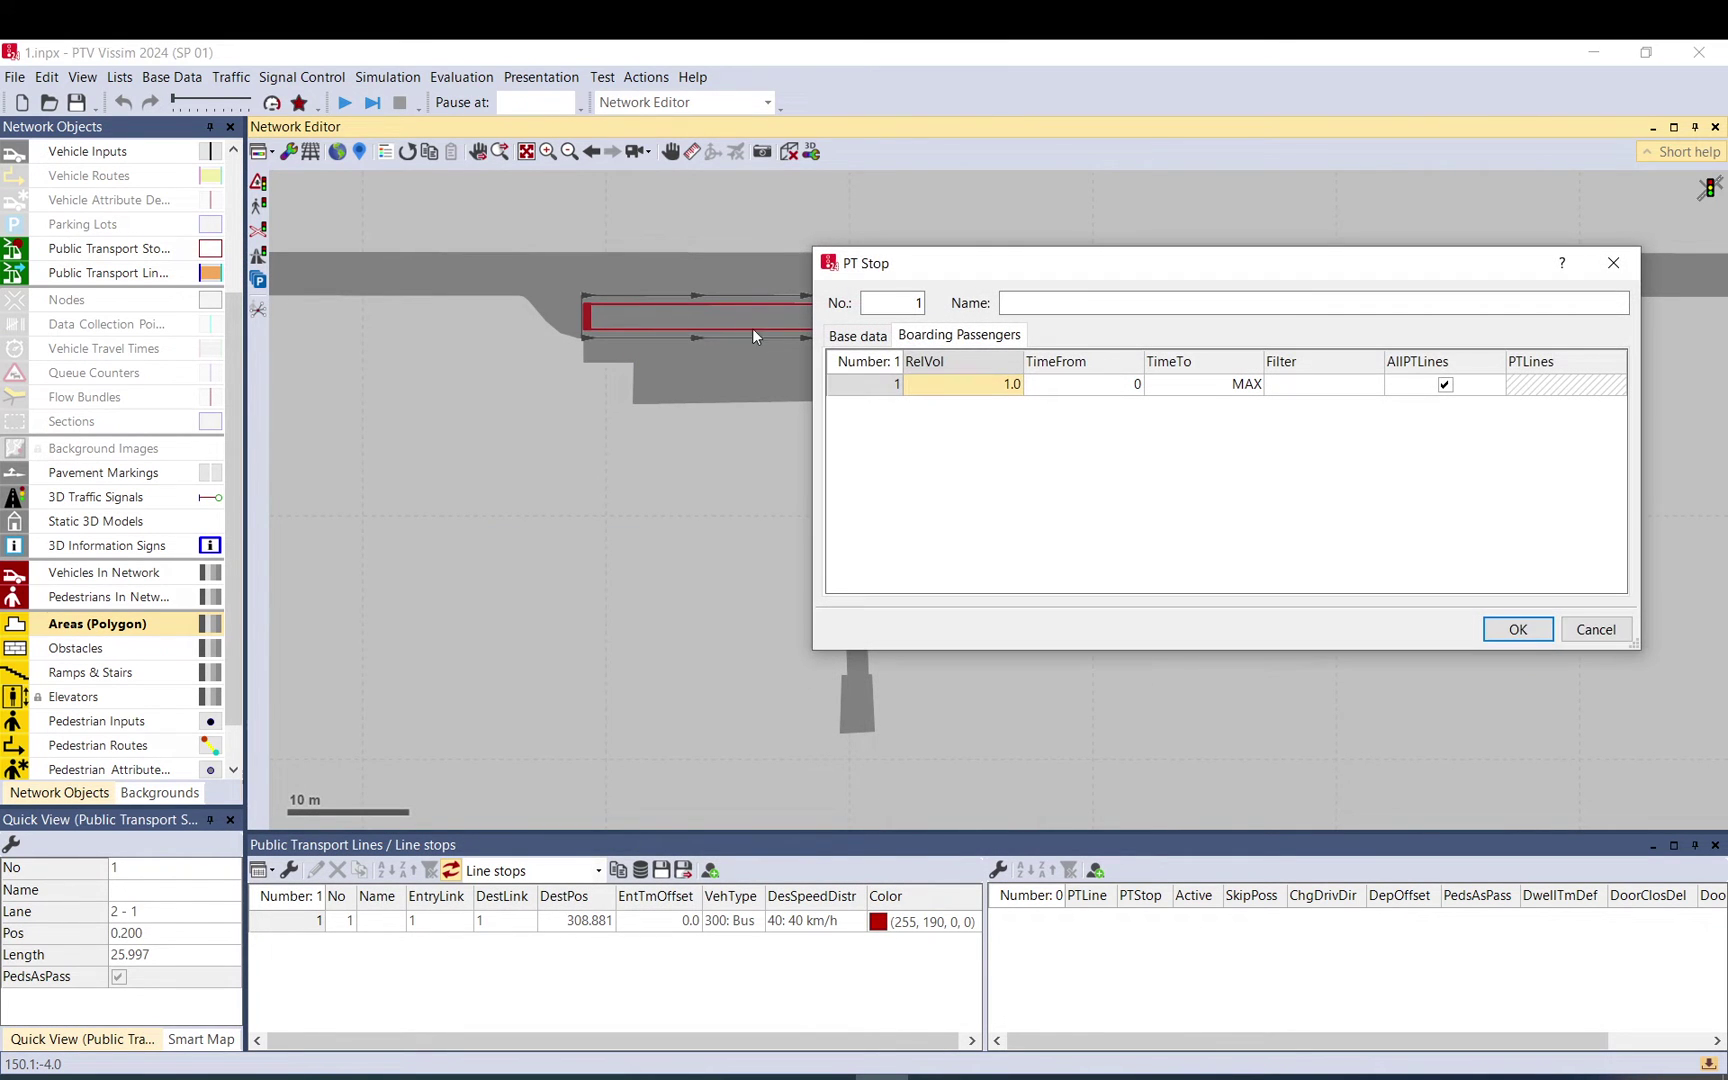
Step: Review the platform edge area and area 4 settings, then select line 1 in the lines list
{"action": "left_click", "coordinate": [1518, 628]}
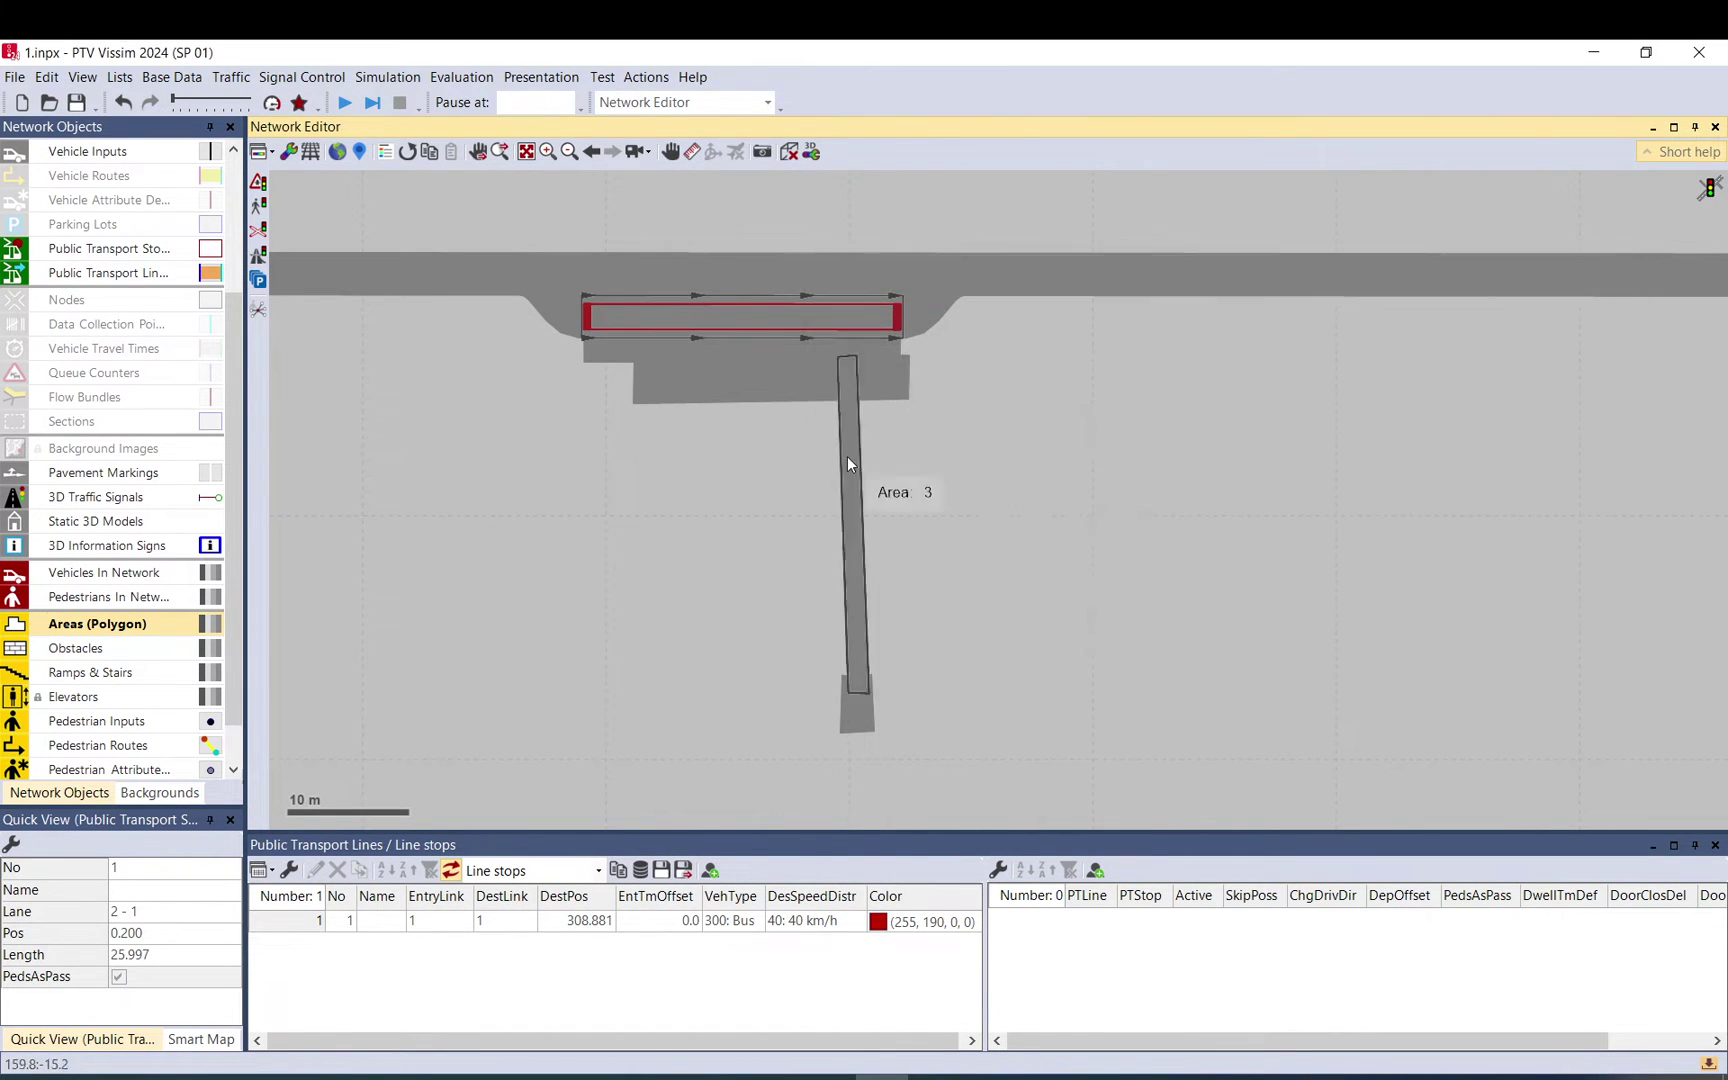
{"action": "double_click", "coordinate": [613, 347]}
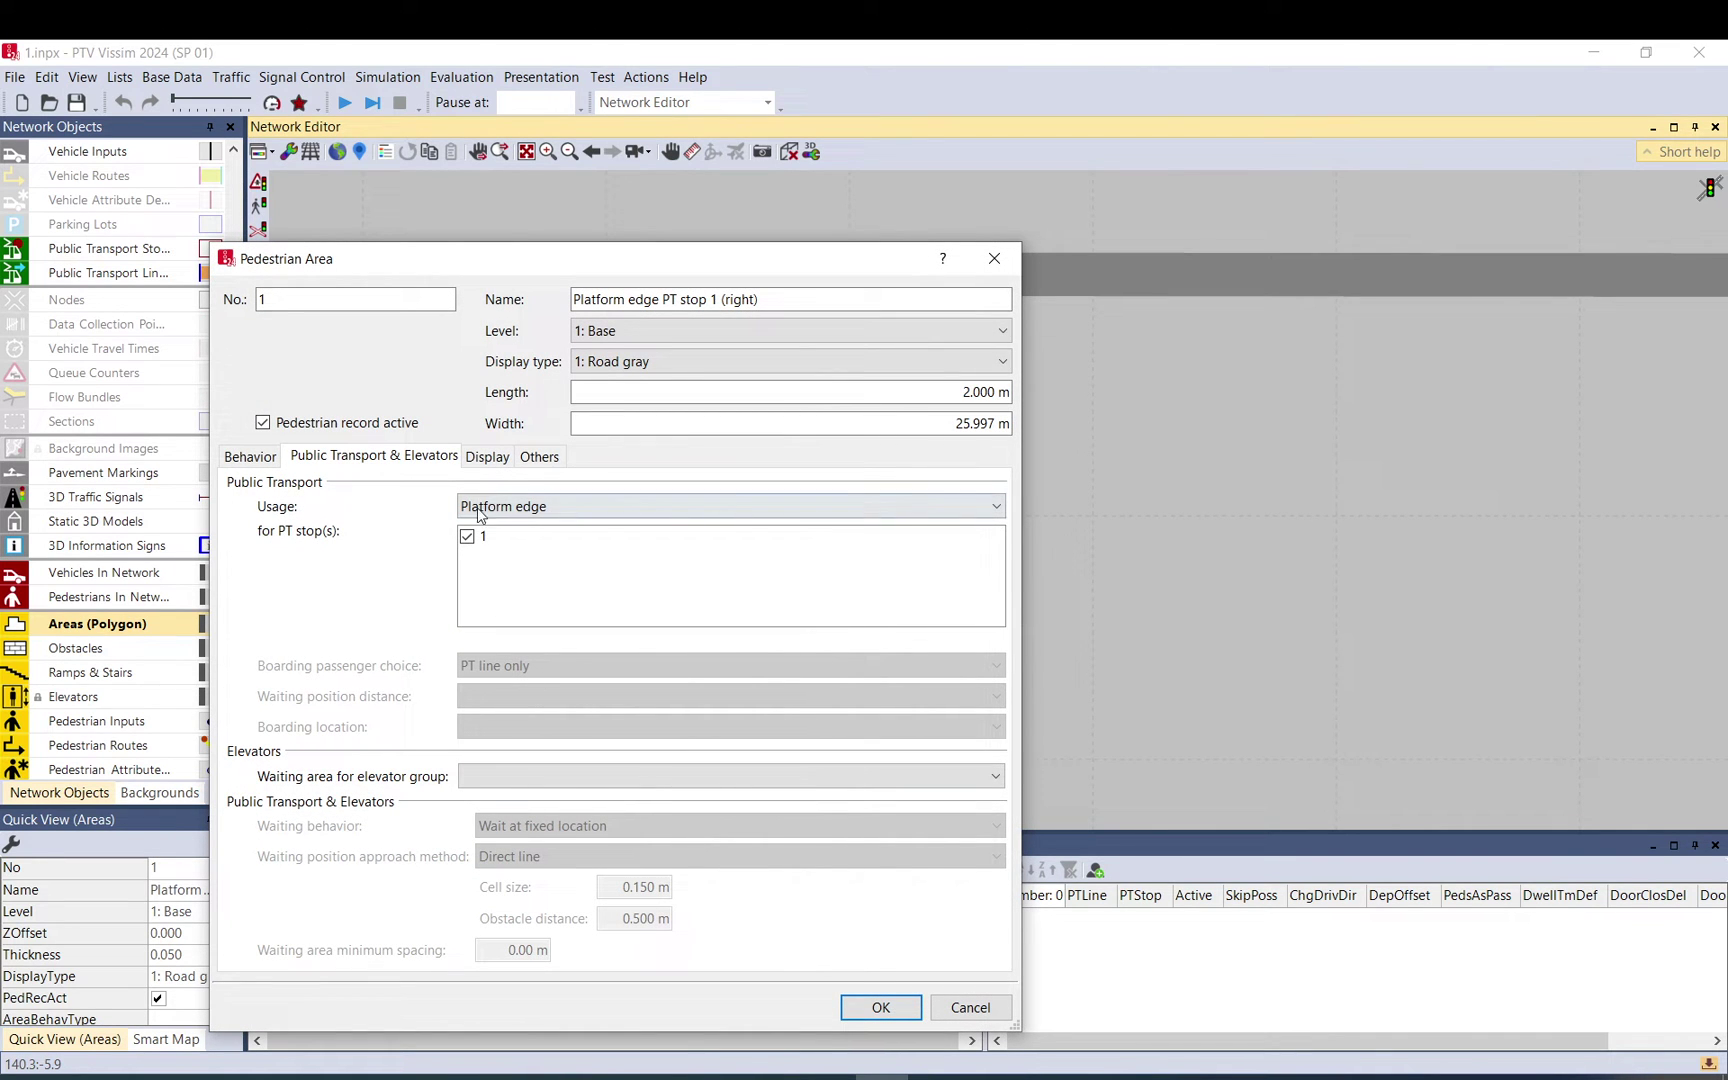
{"action": "left_click", "coordinate": [880, 1007]}
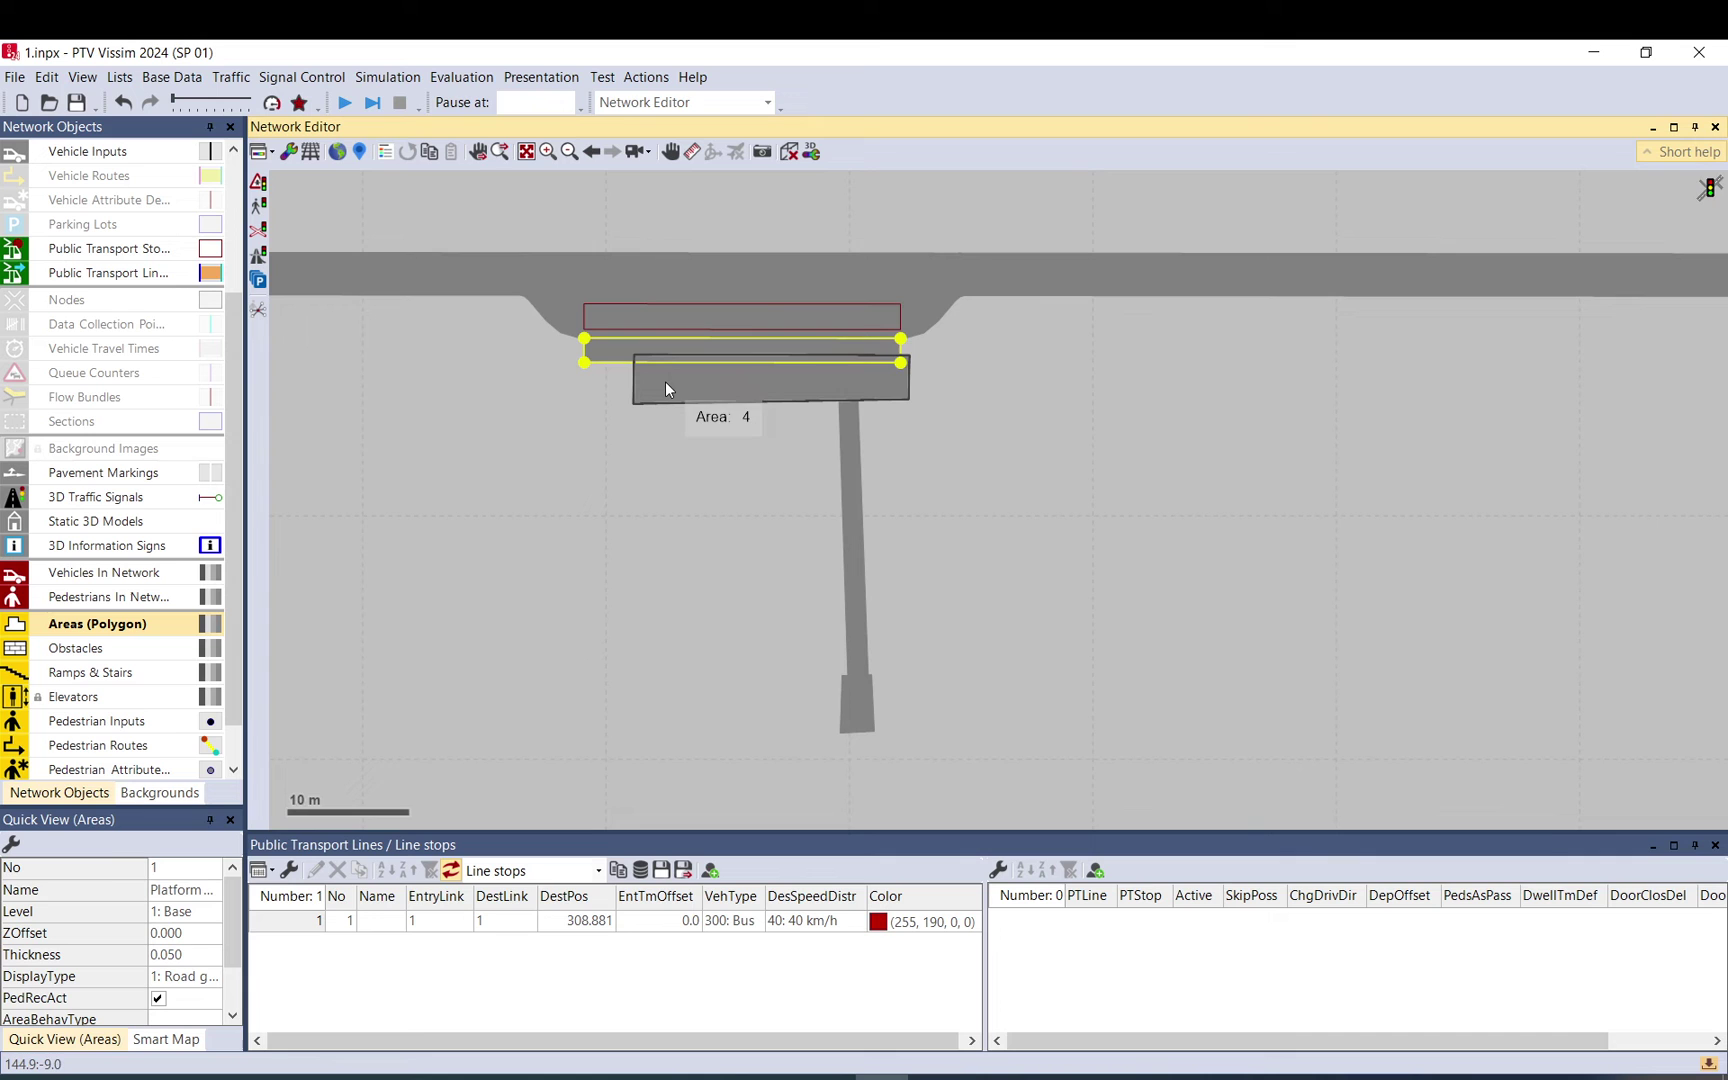
{"action": "double_click", "coordinate": [666, 390]}
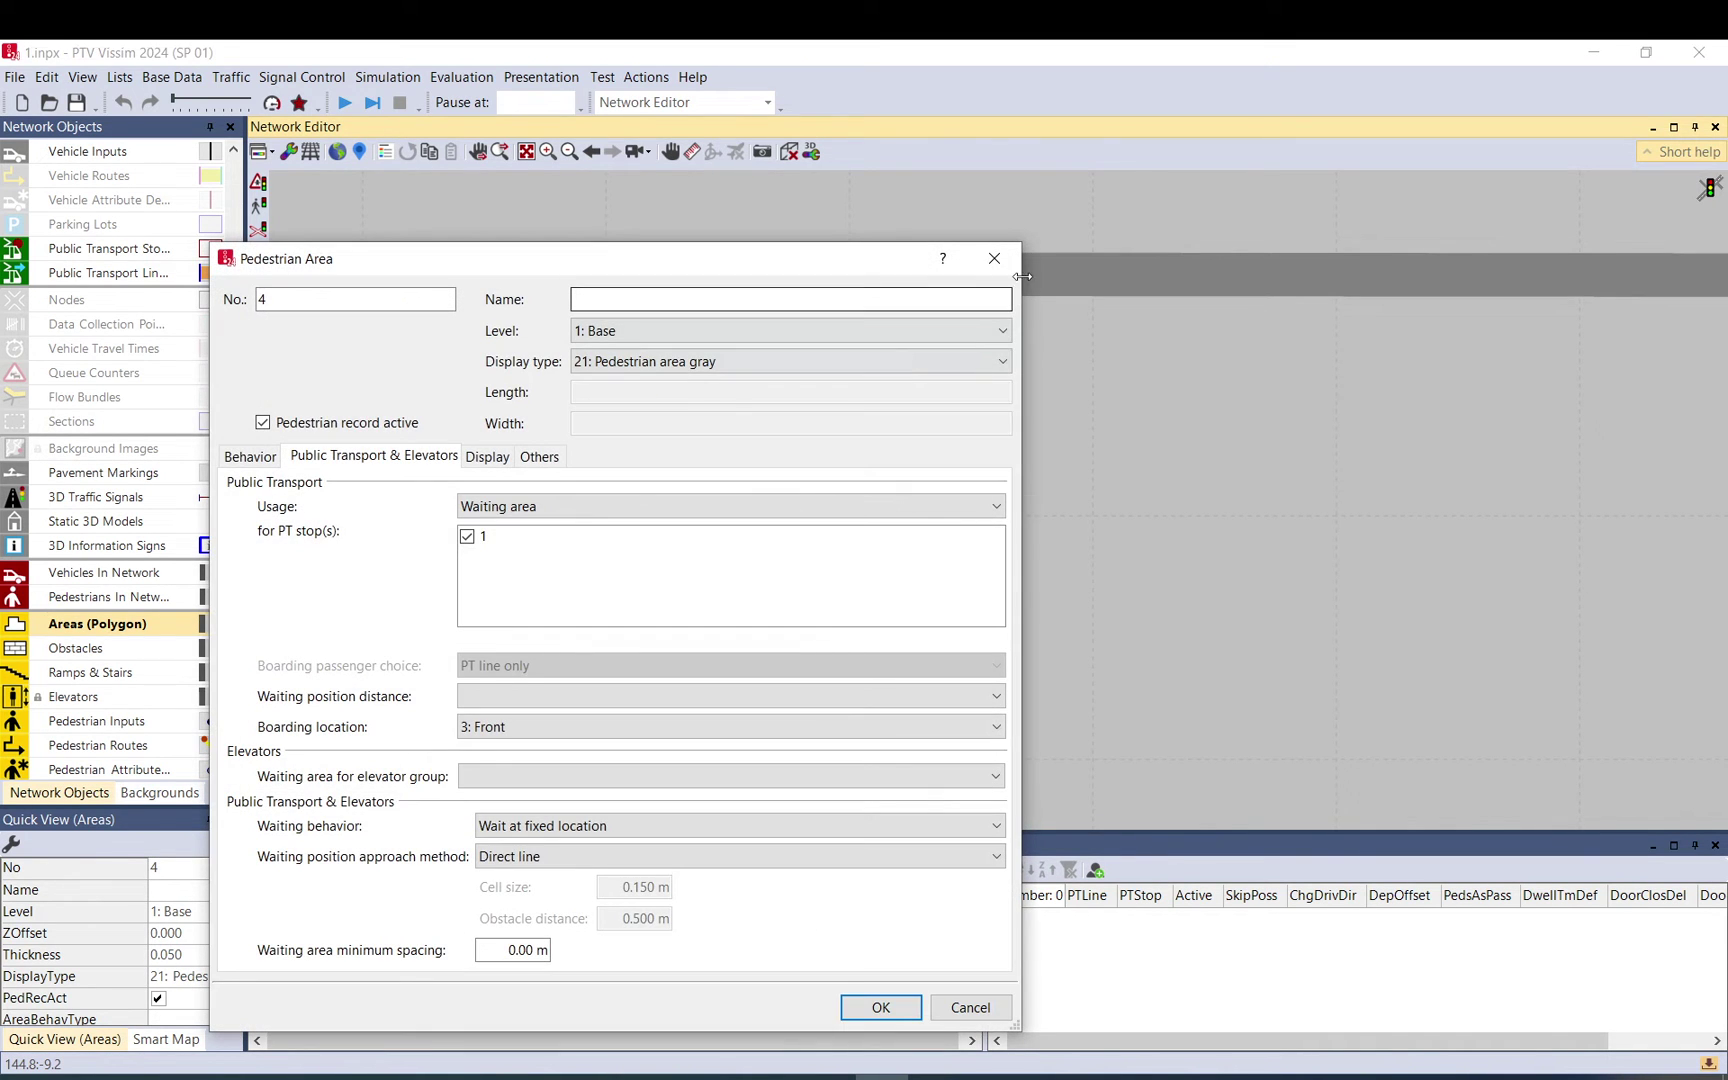
{"action": "left_click", "coordinate": [994, 258]}
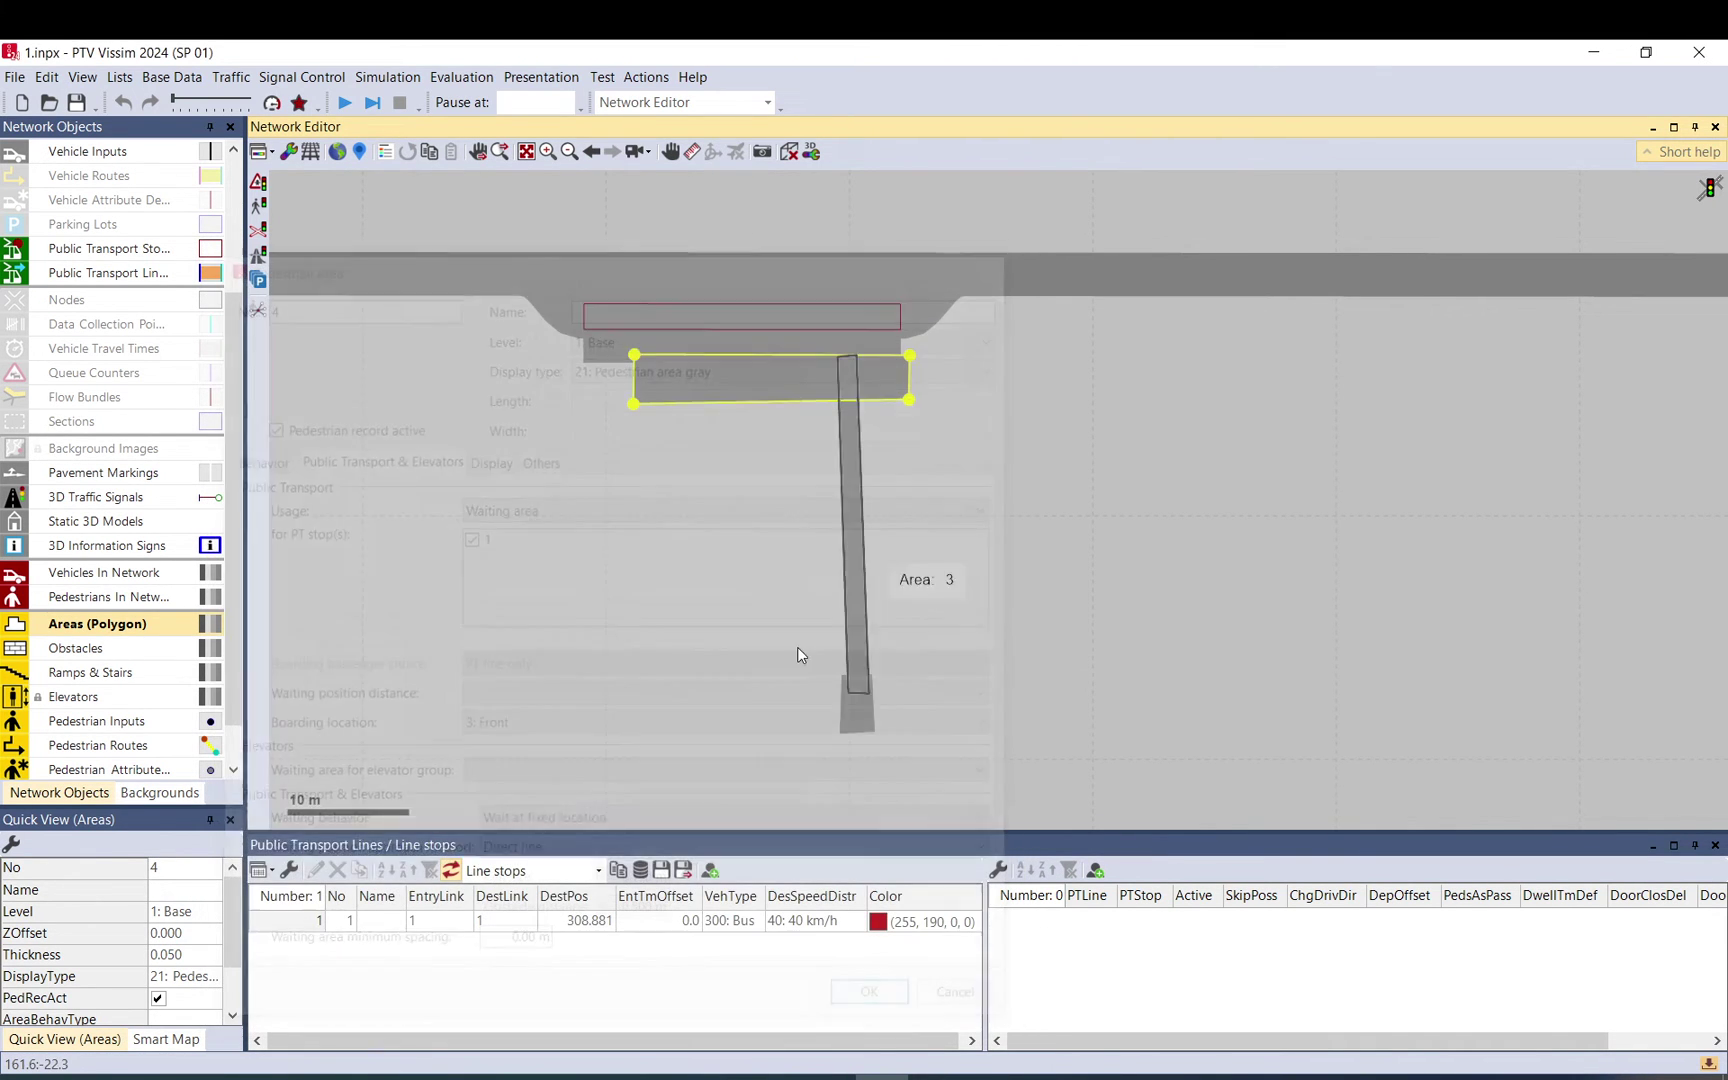
{"action": "left_click", "coordinate": [288, 915]}
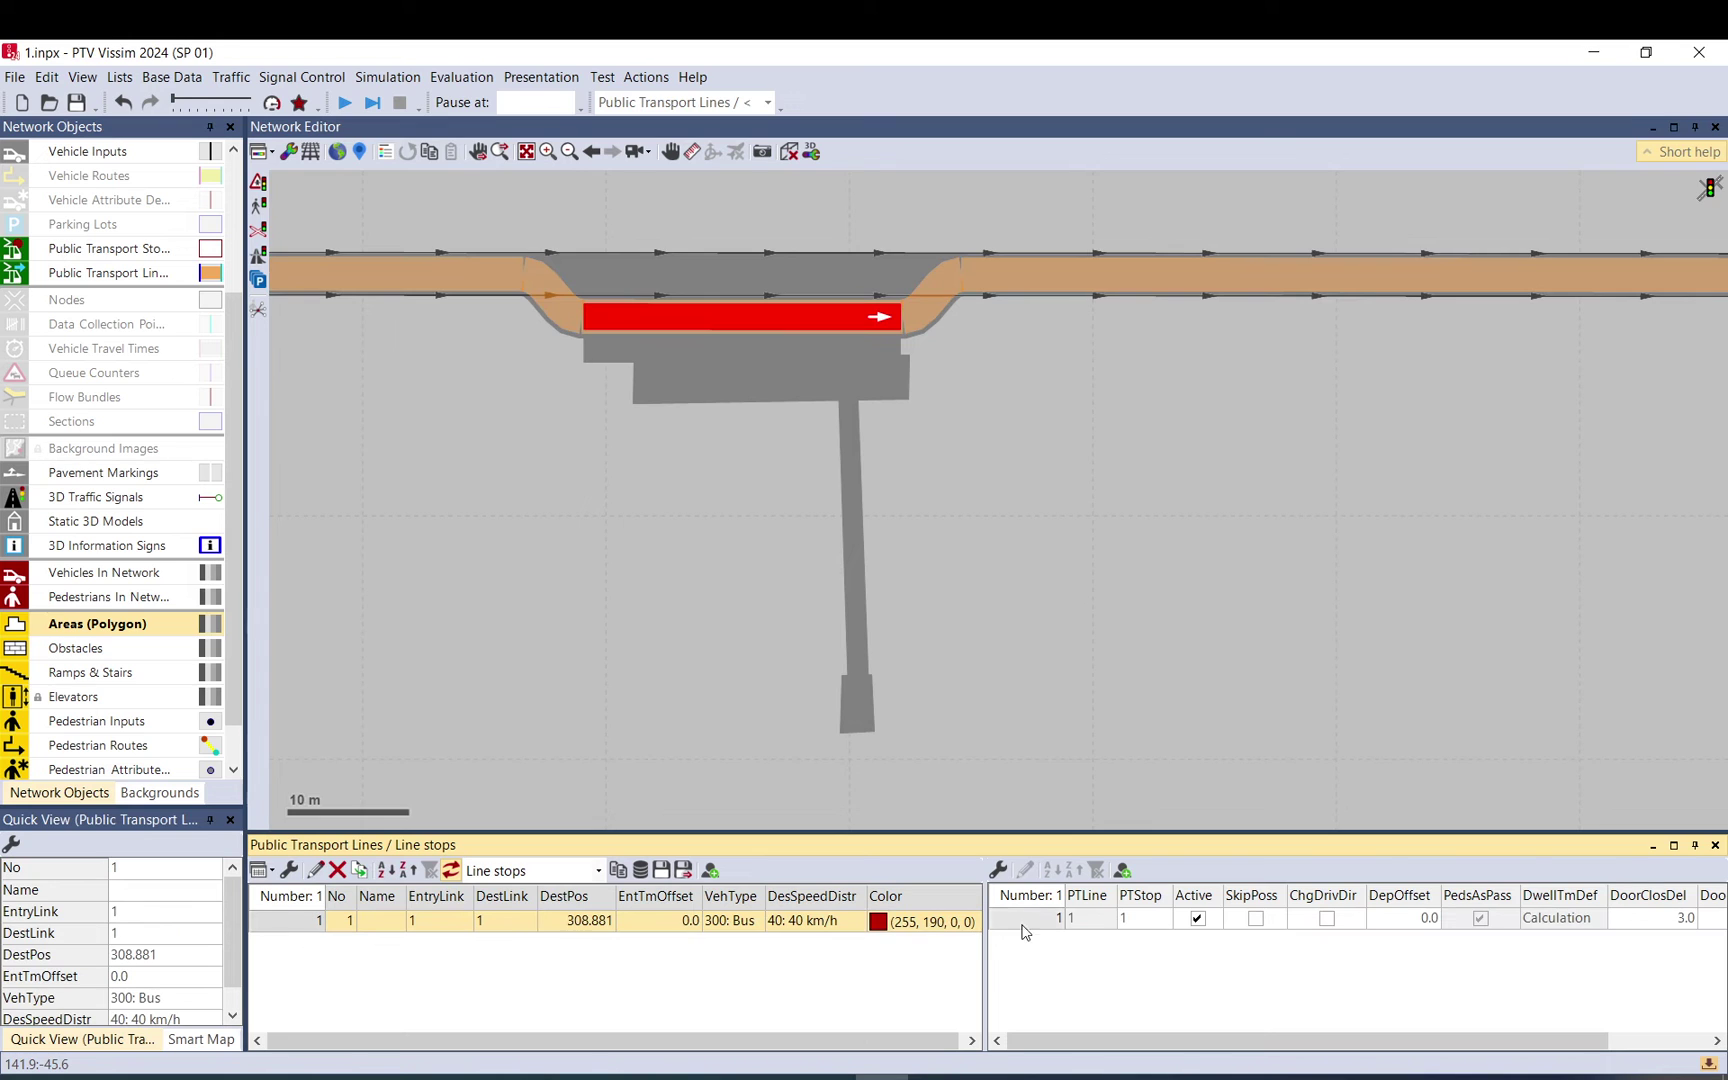
Step: In line 1's PT stop 1 entry, disable left-side boarding, set door closure delay 5, alight at rear
{"action": "left_click", "coordinate": [1025, 923]}
{"action": "double_click", "coordinate": [1025, 923]}
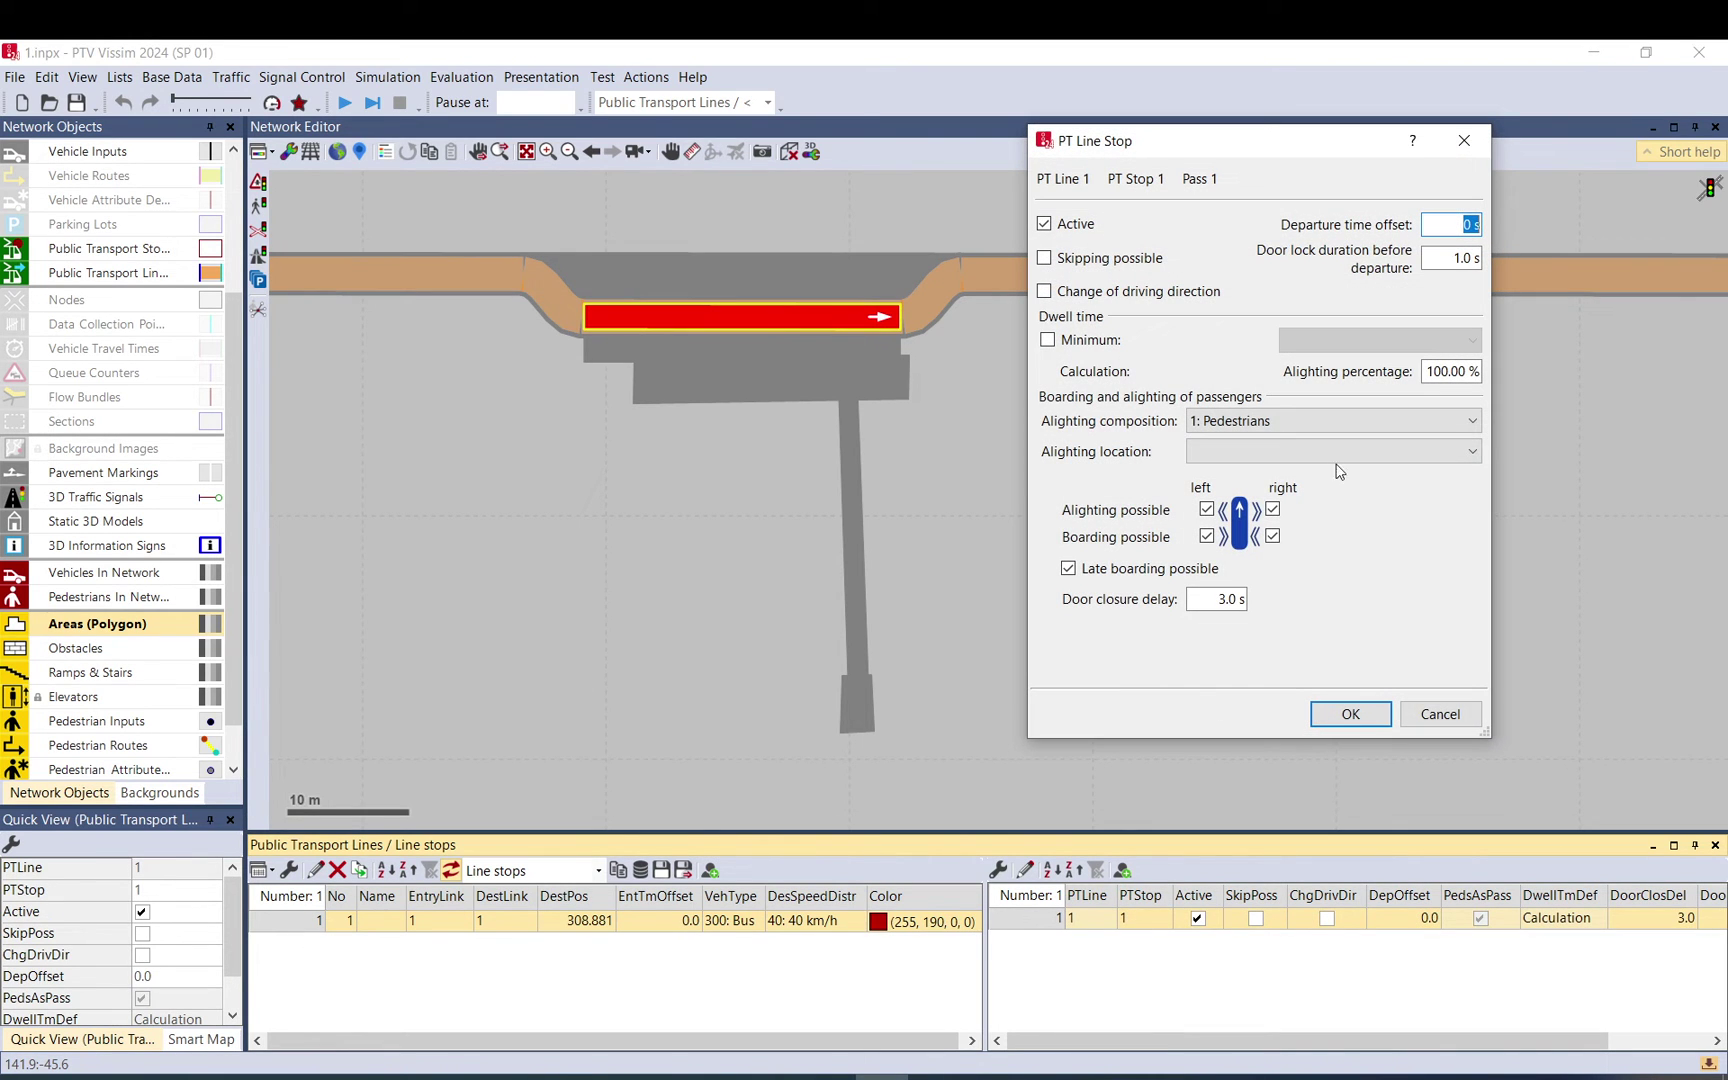
{"action": "left_click", "coordinate": [1207, 537]}
{"action": "left_click_drag", "start_coordinate": [1200, 596], "coordinate": [1258, 601]}
{"action": "type", "text": "5"}
{"action": "left_click", "coordinate": [1284, 462]}
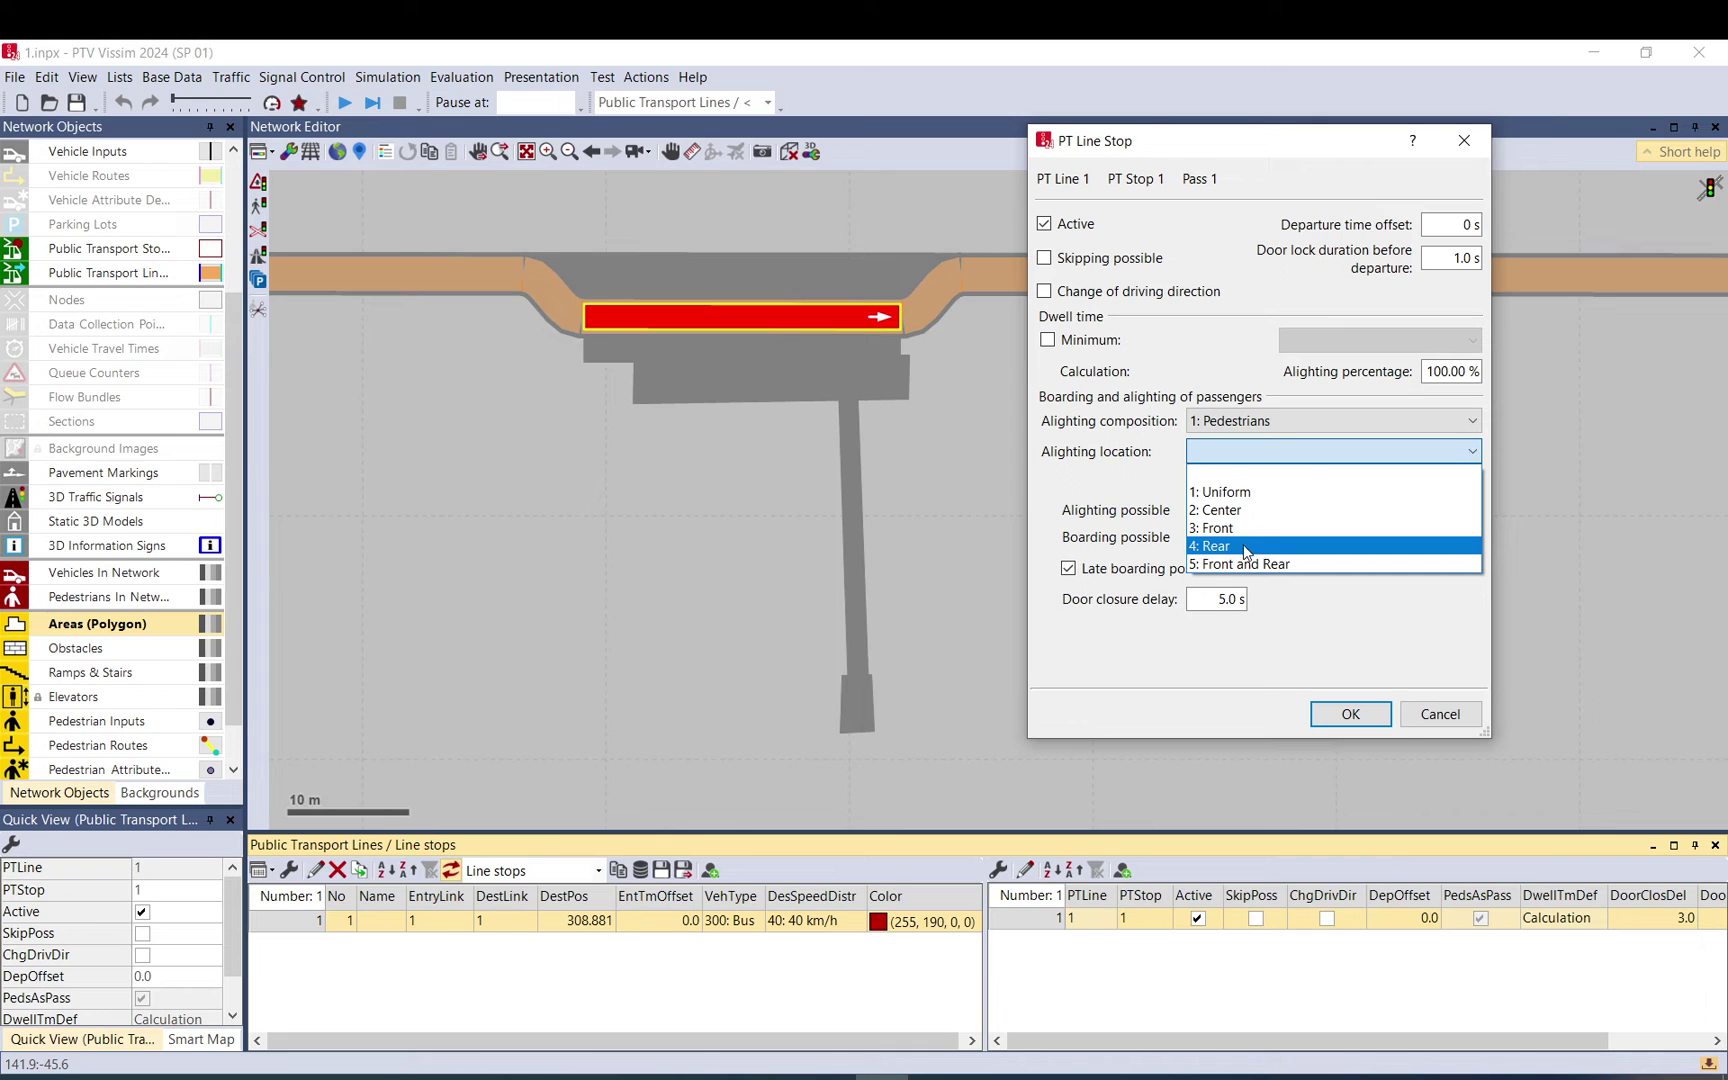
{"action": "left_click", "coordinate": [1246, 547]}
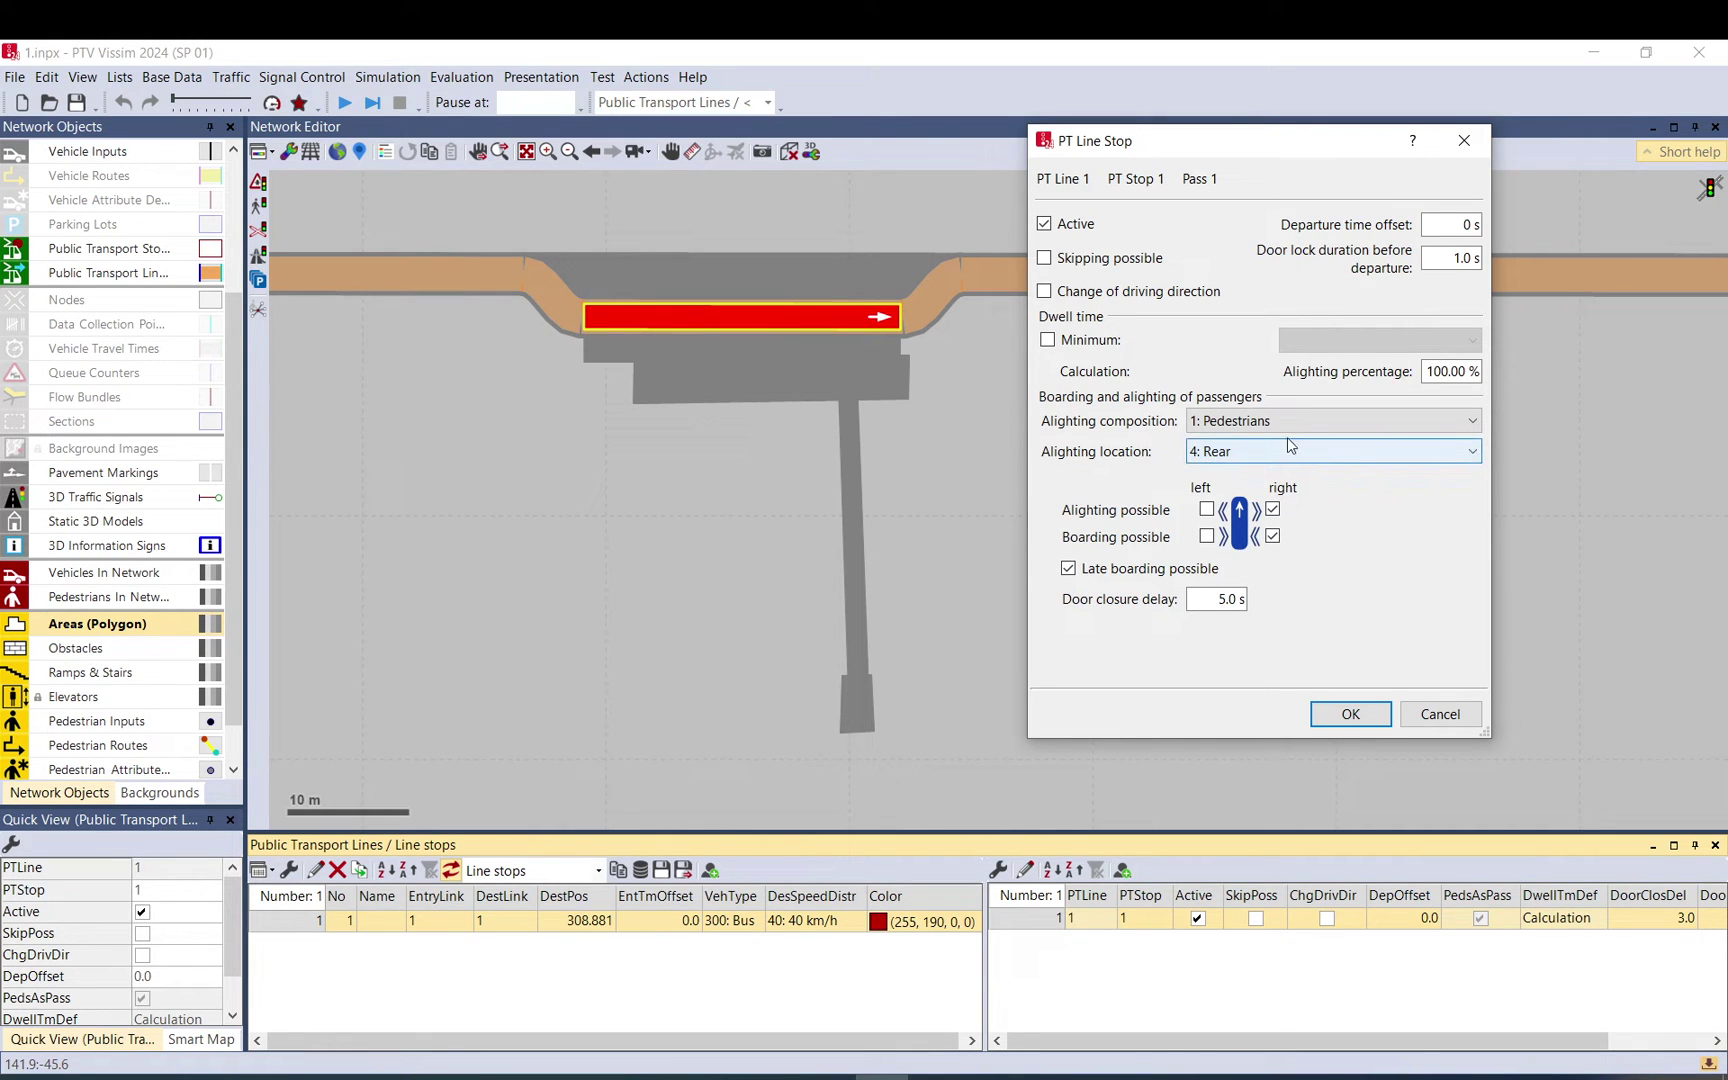
Step: Enable minimum dwell time with the '3: 5 s' distribution and apply the line stop settings
{"action": "left_click", "coordinate": [1080, 345]}
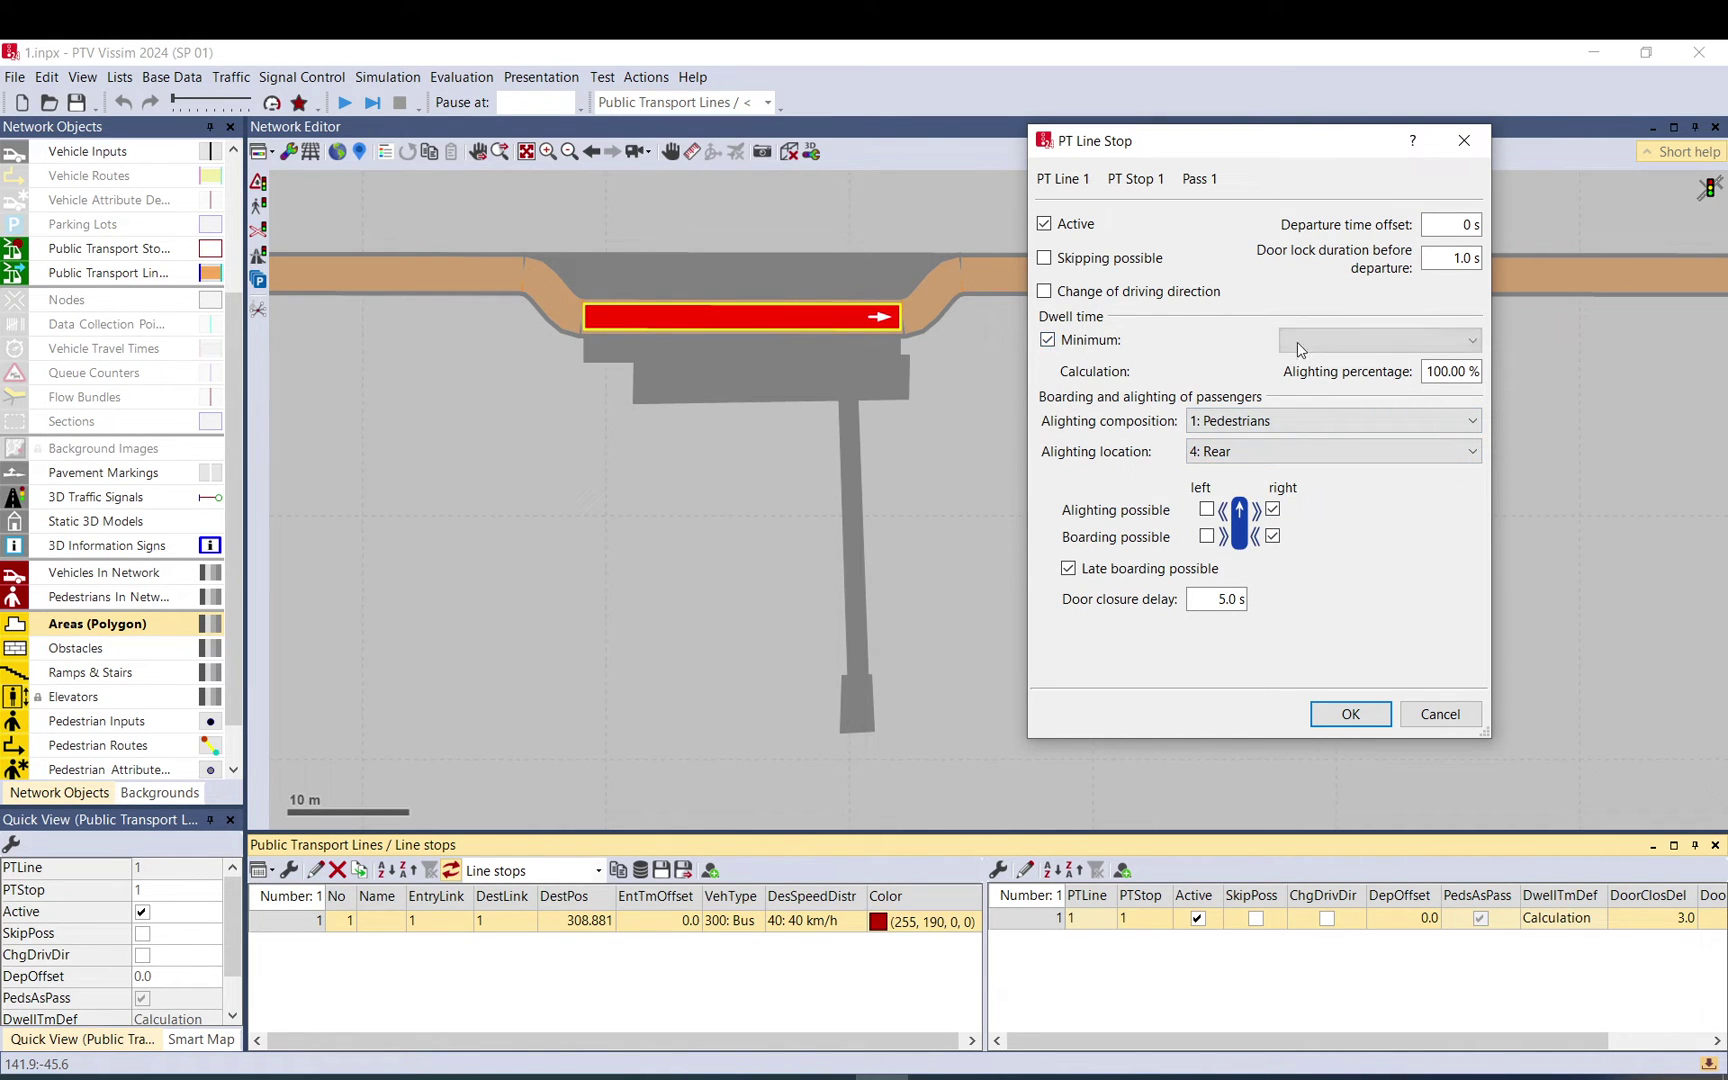
{"action": "left_click", "coordinate": [1458, 344]}
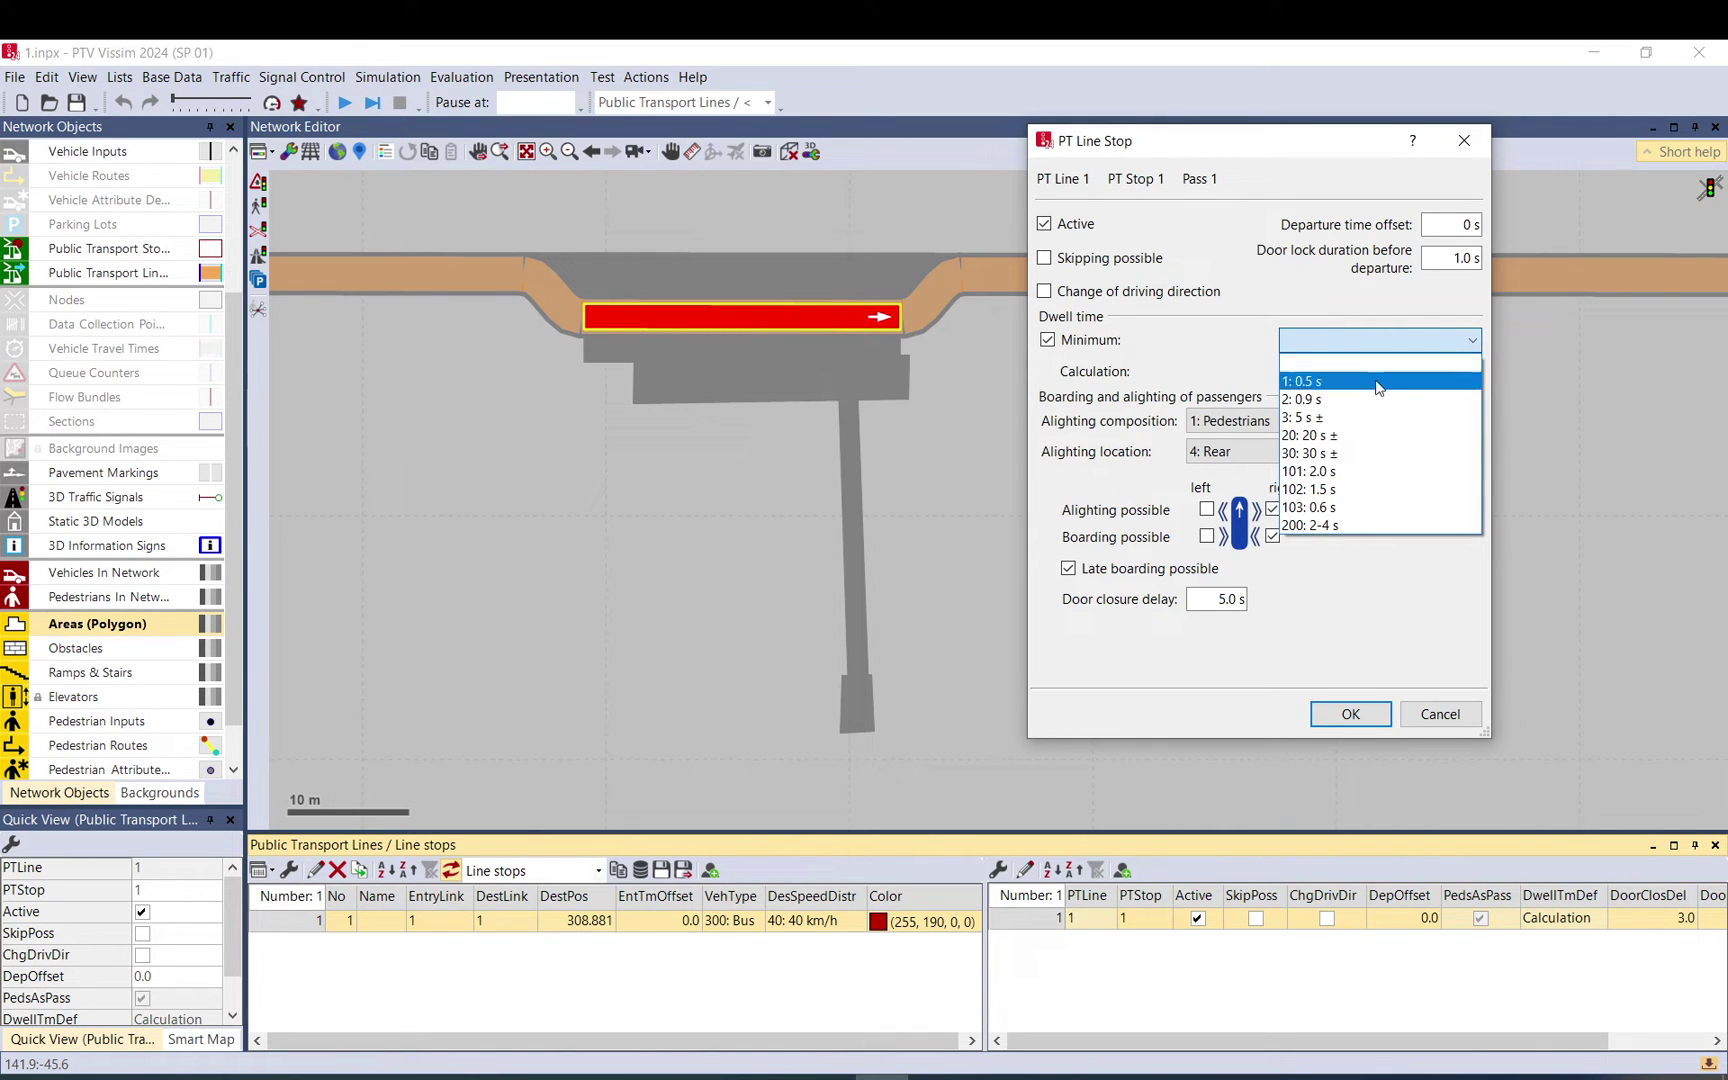
{"action": "left_click", "coordinate": [1326, 438]}
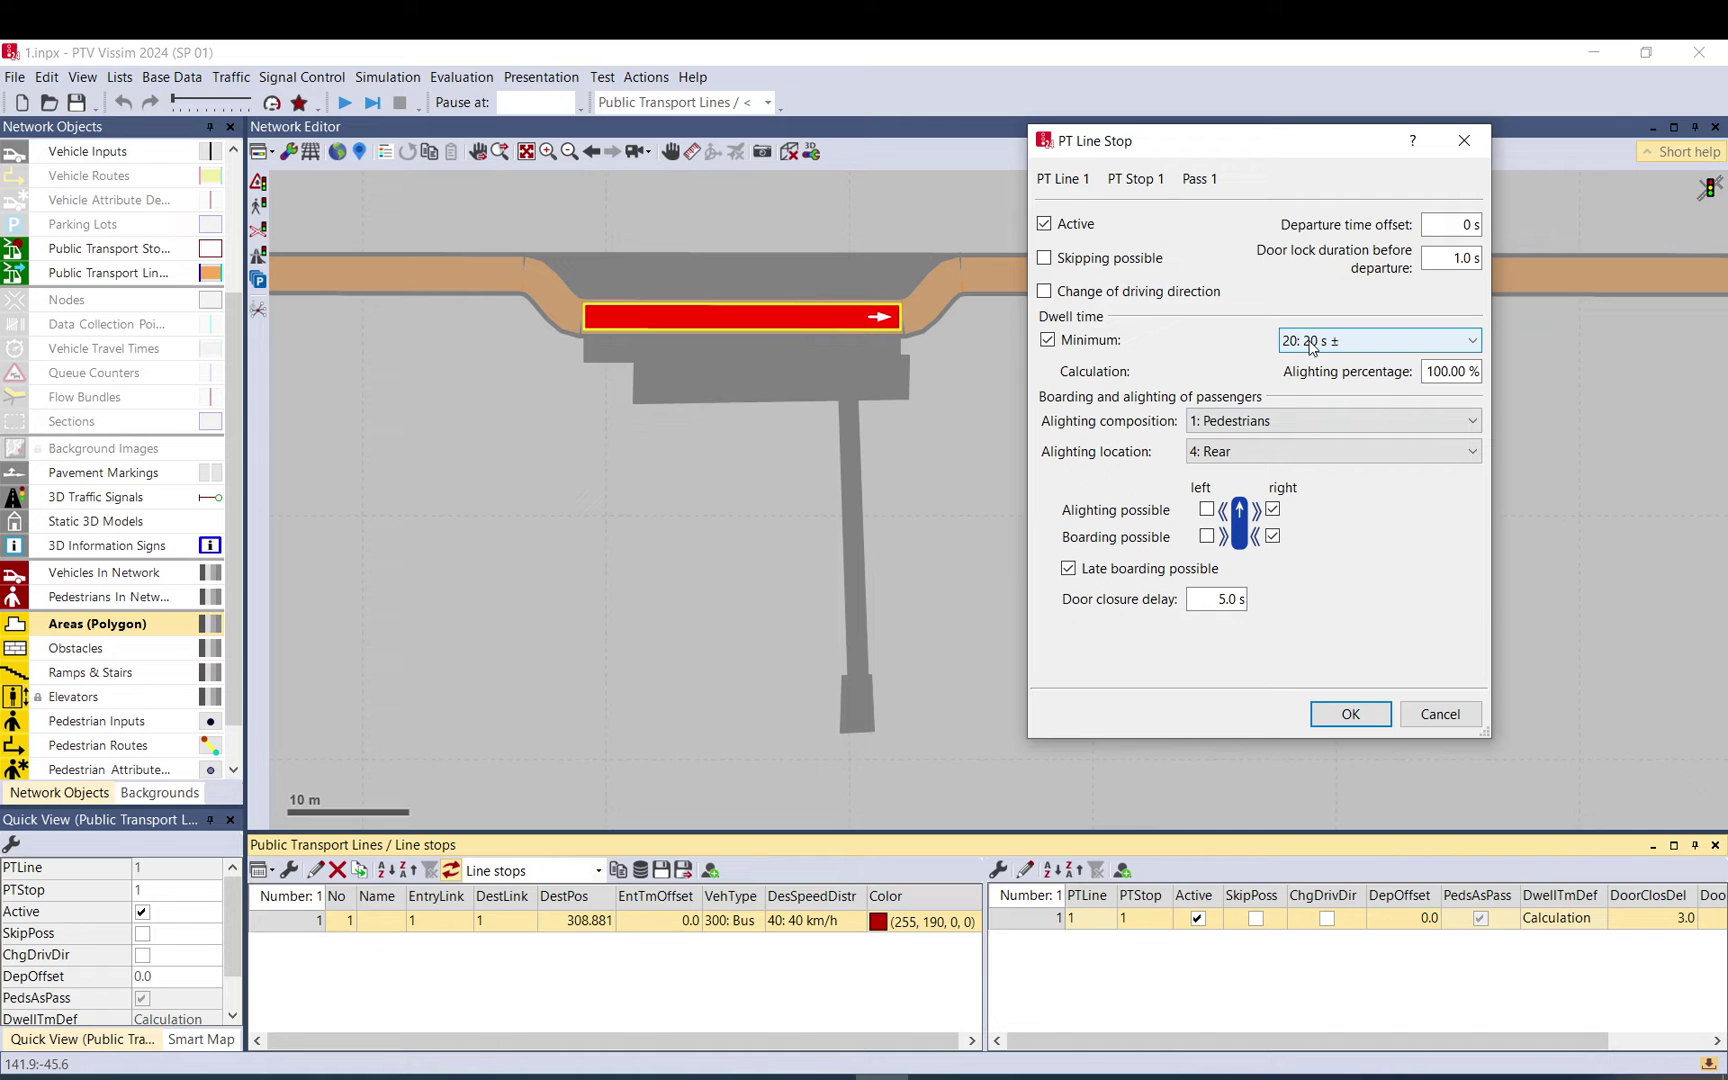
{"action": "left_click", "coordinate": [1360, 344]}
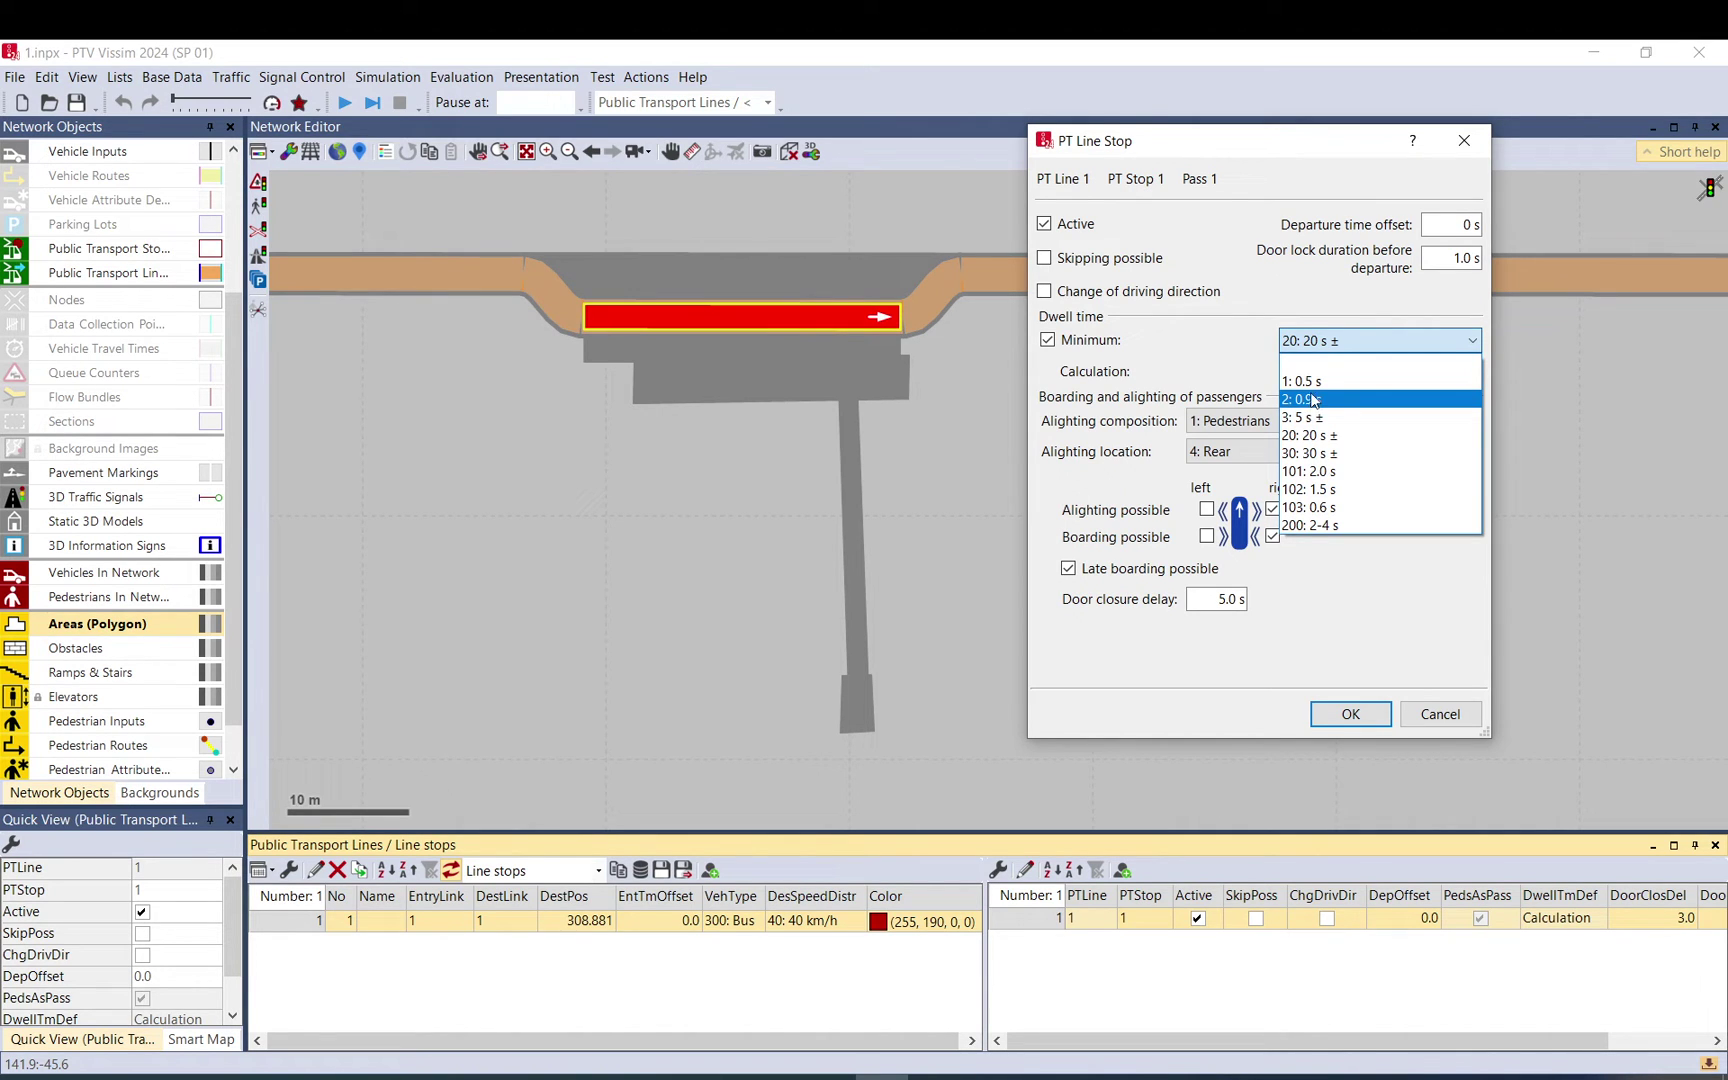
{"action": "left_click", "coordinate": [1250, 352]}
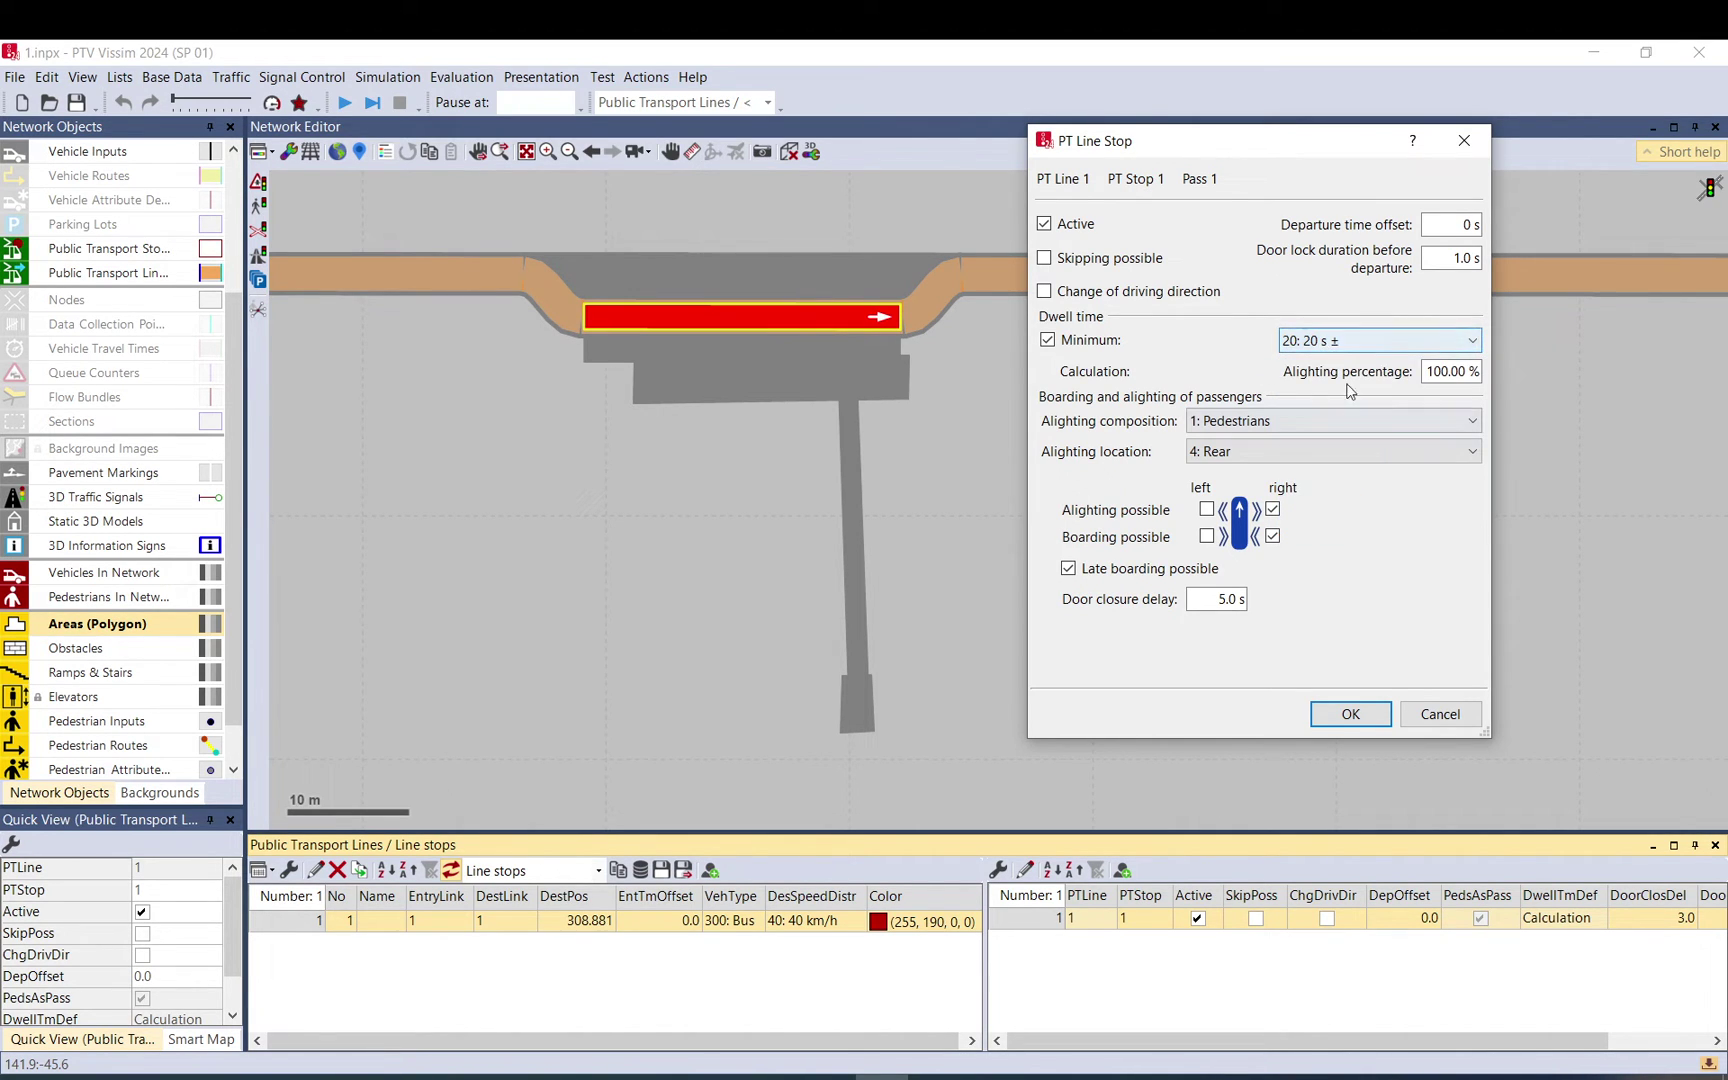
{"action": "left_click", "coordinate": [1350, 345]}
{"action": "left_click", "coordinate": [1339, 427]}
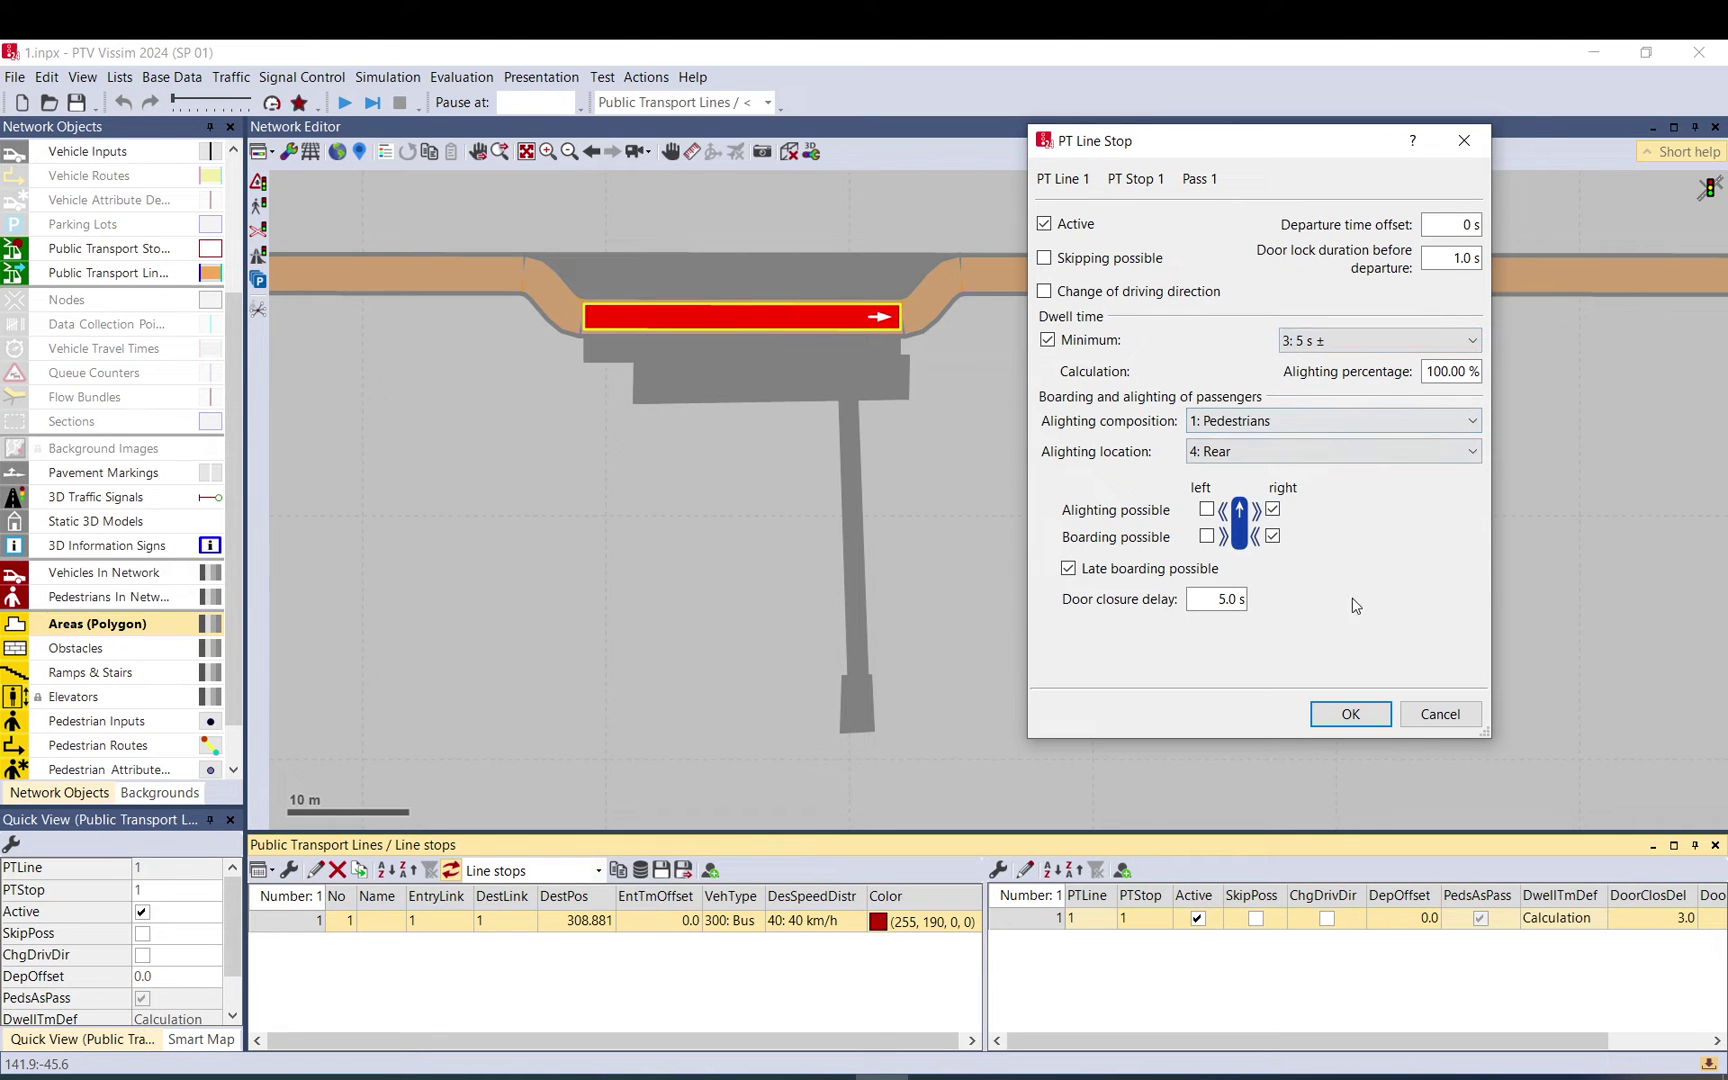
{"action": "left_click", "coordinate": [1369, 720]}
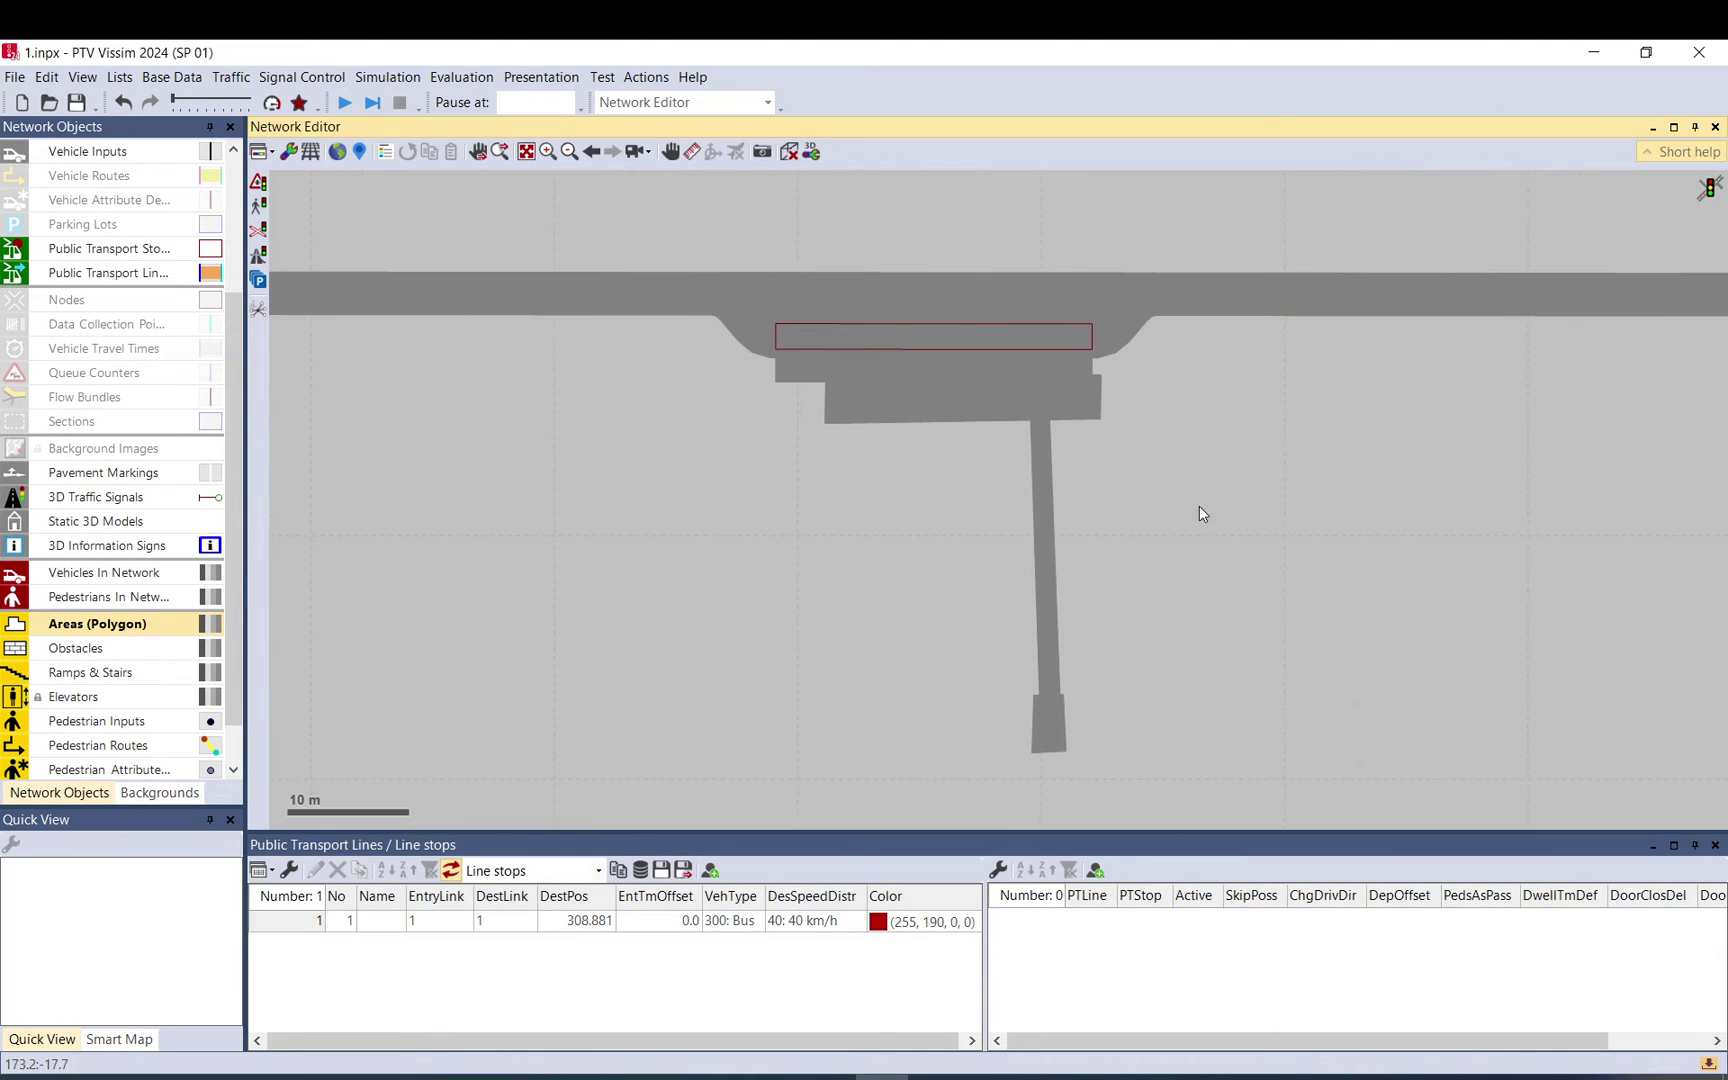
Step: Add a pedestrian input of 150 pedestrians on Area 2 at the bottom end of the walkway
{"action": "left_click", "coordinate": [182, 721]}
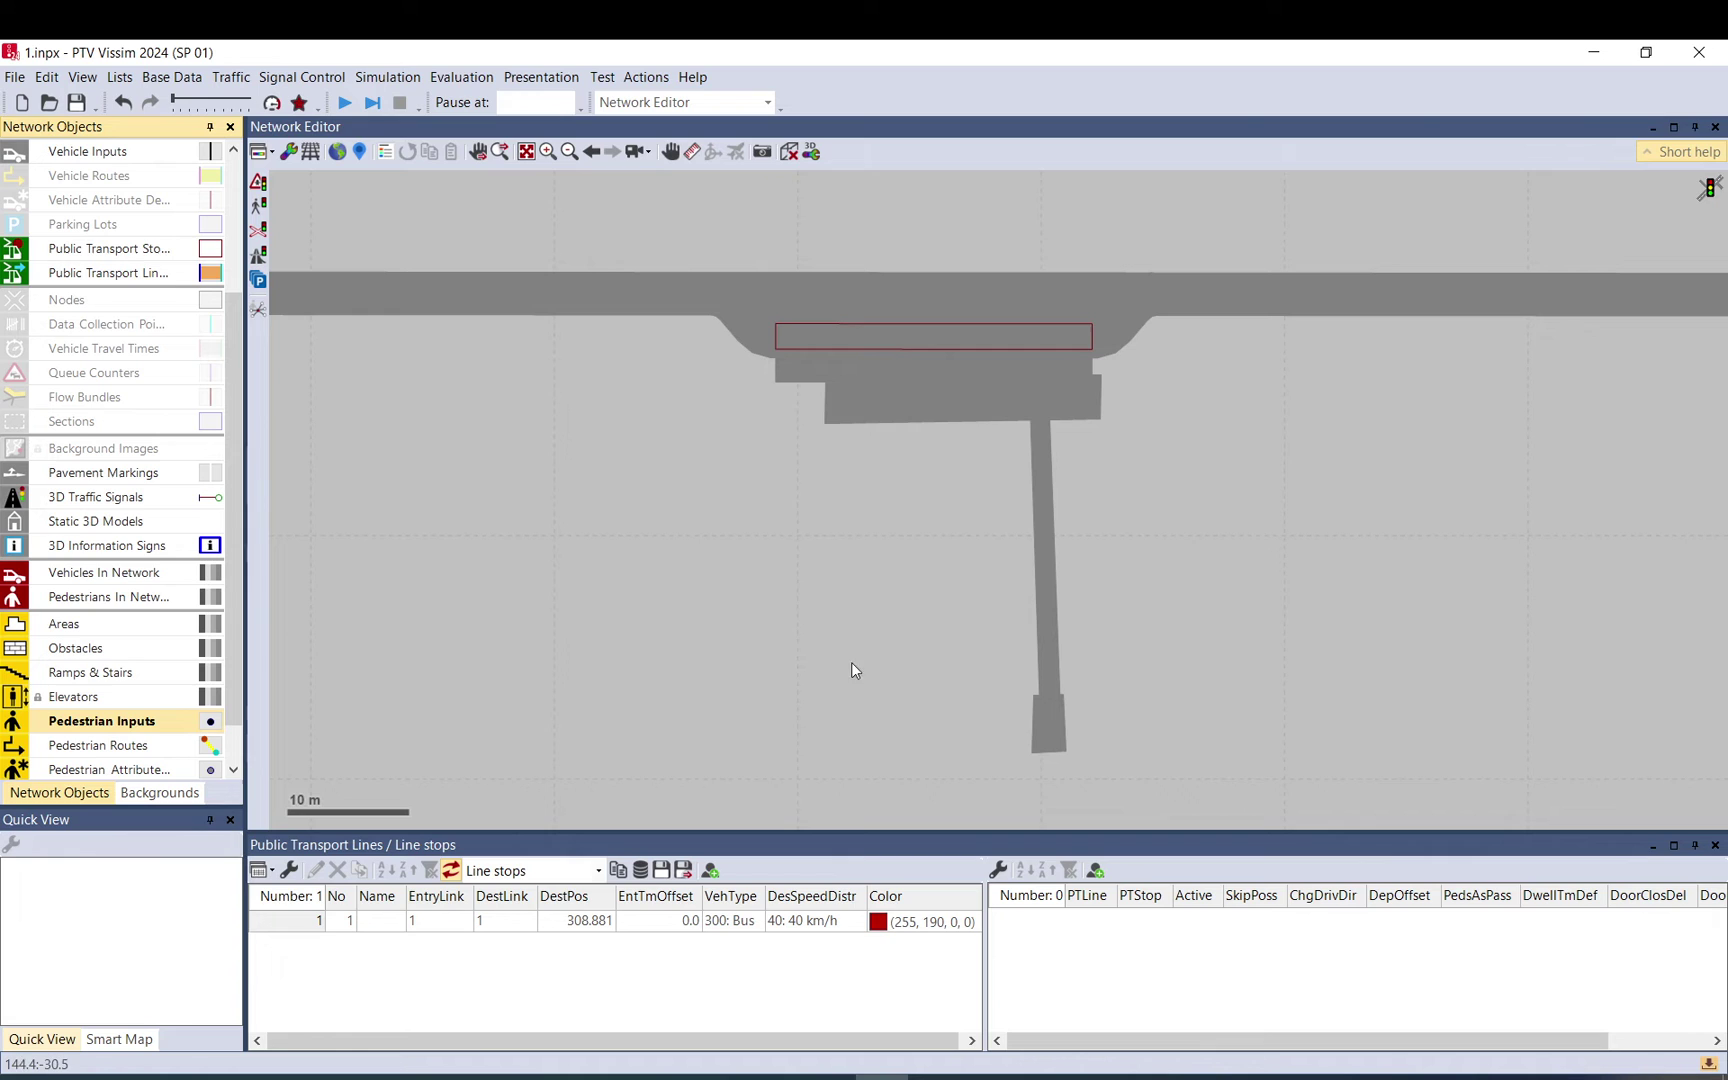
{"action": "right_click", "coordinate": [1053, 728]}
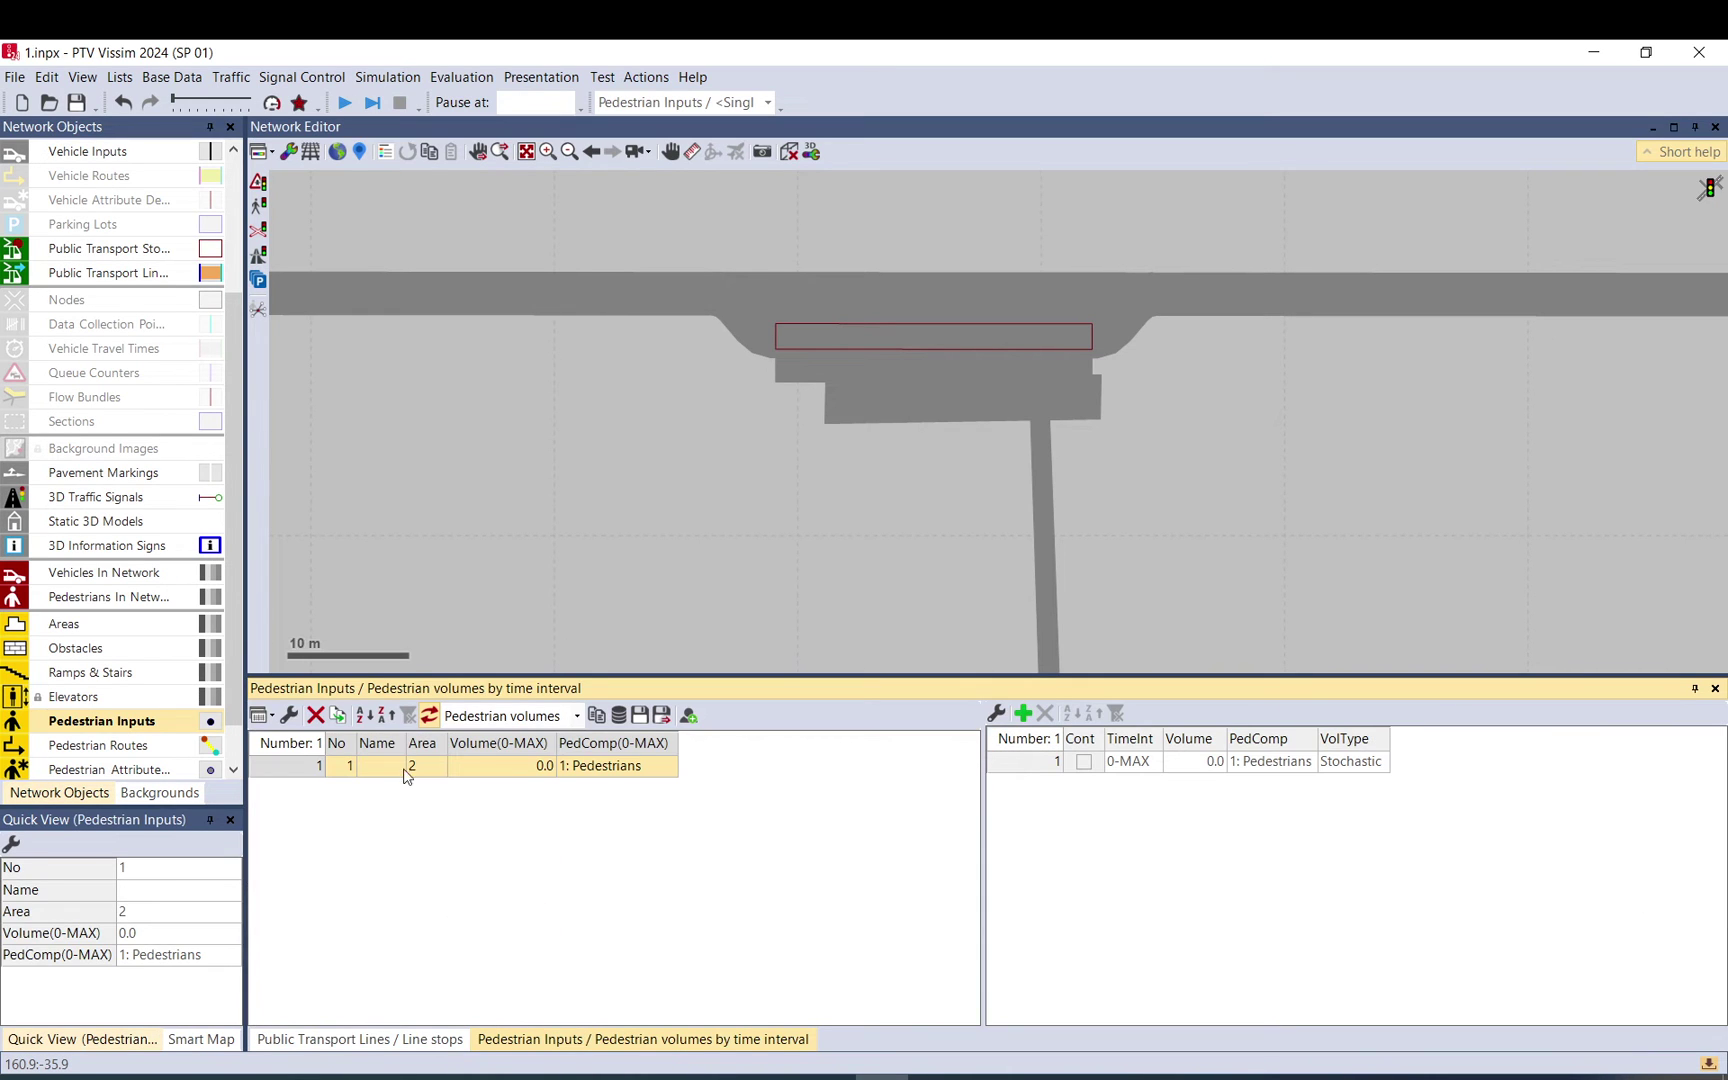
{"action": "left_click", "coordinate": [505, 770]}
{"action": "type", "text": "150"}
{"action": "left_click", "coordinate": [666, 565]}
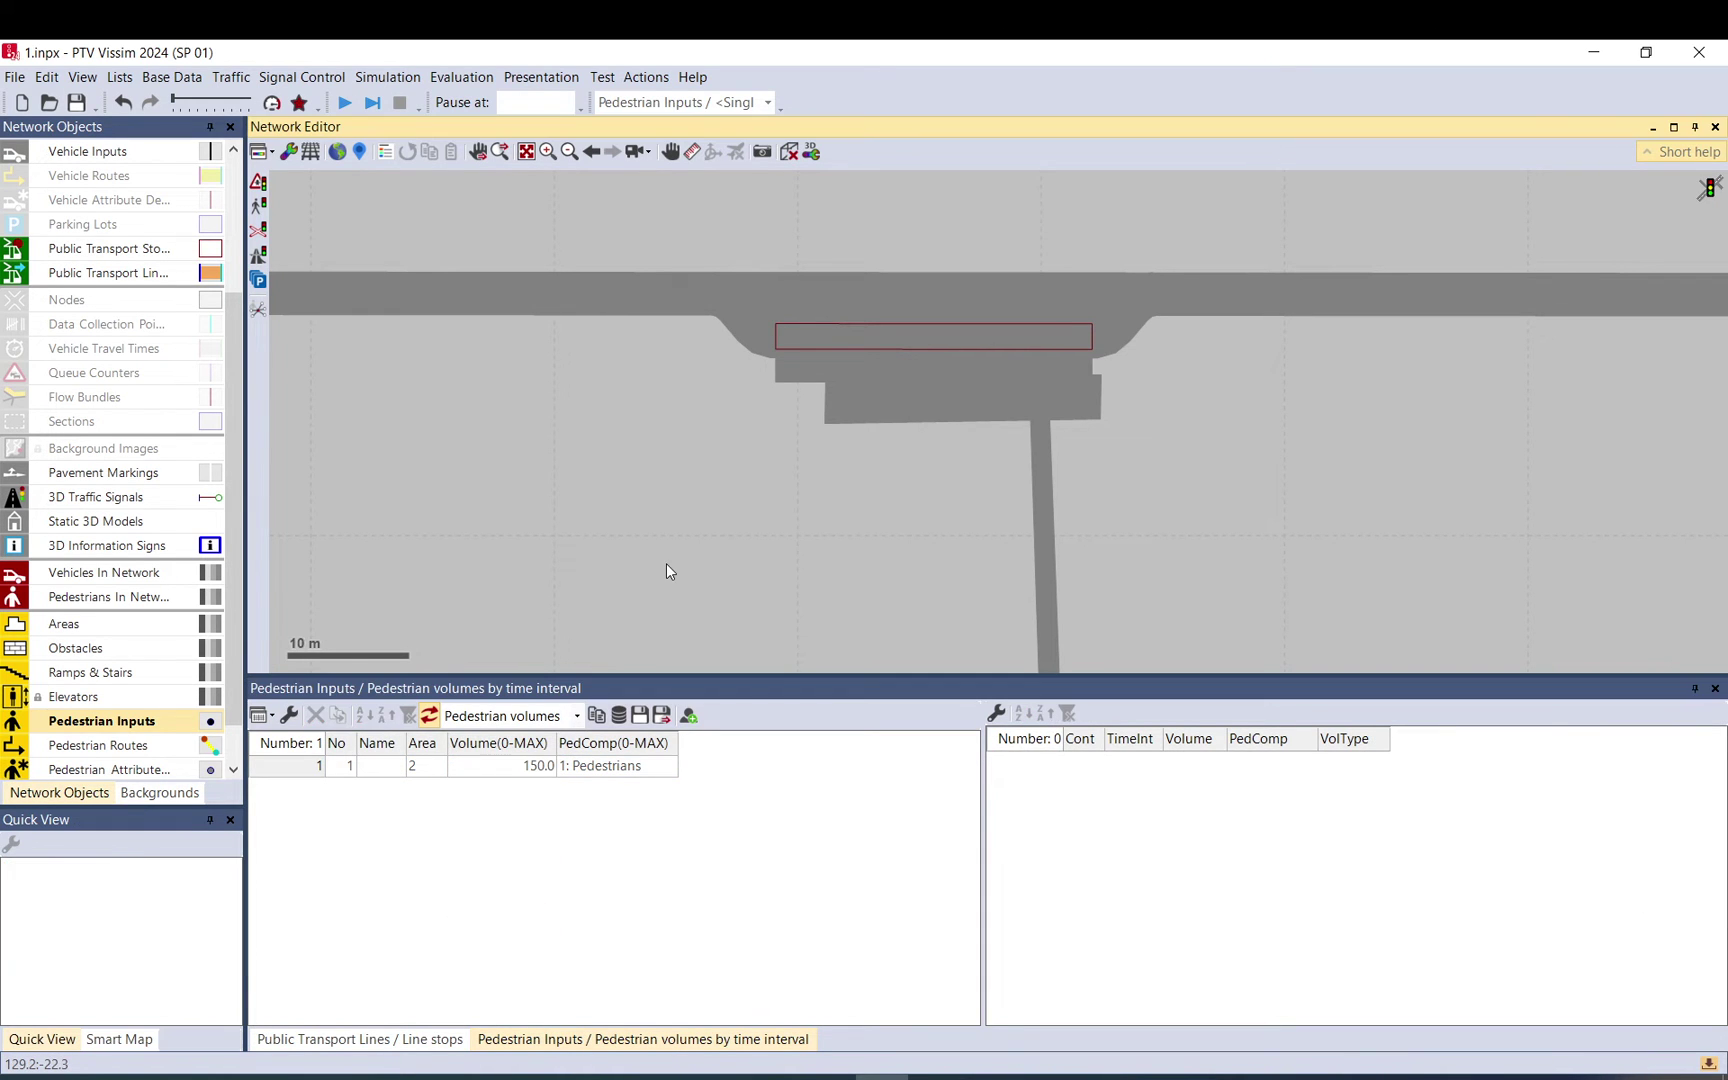
{"action": "left_click_drag", "start_coordinate": [1111, 802], "coordinate": [1108, 834]}
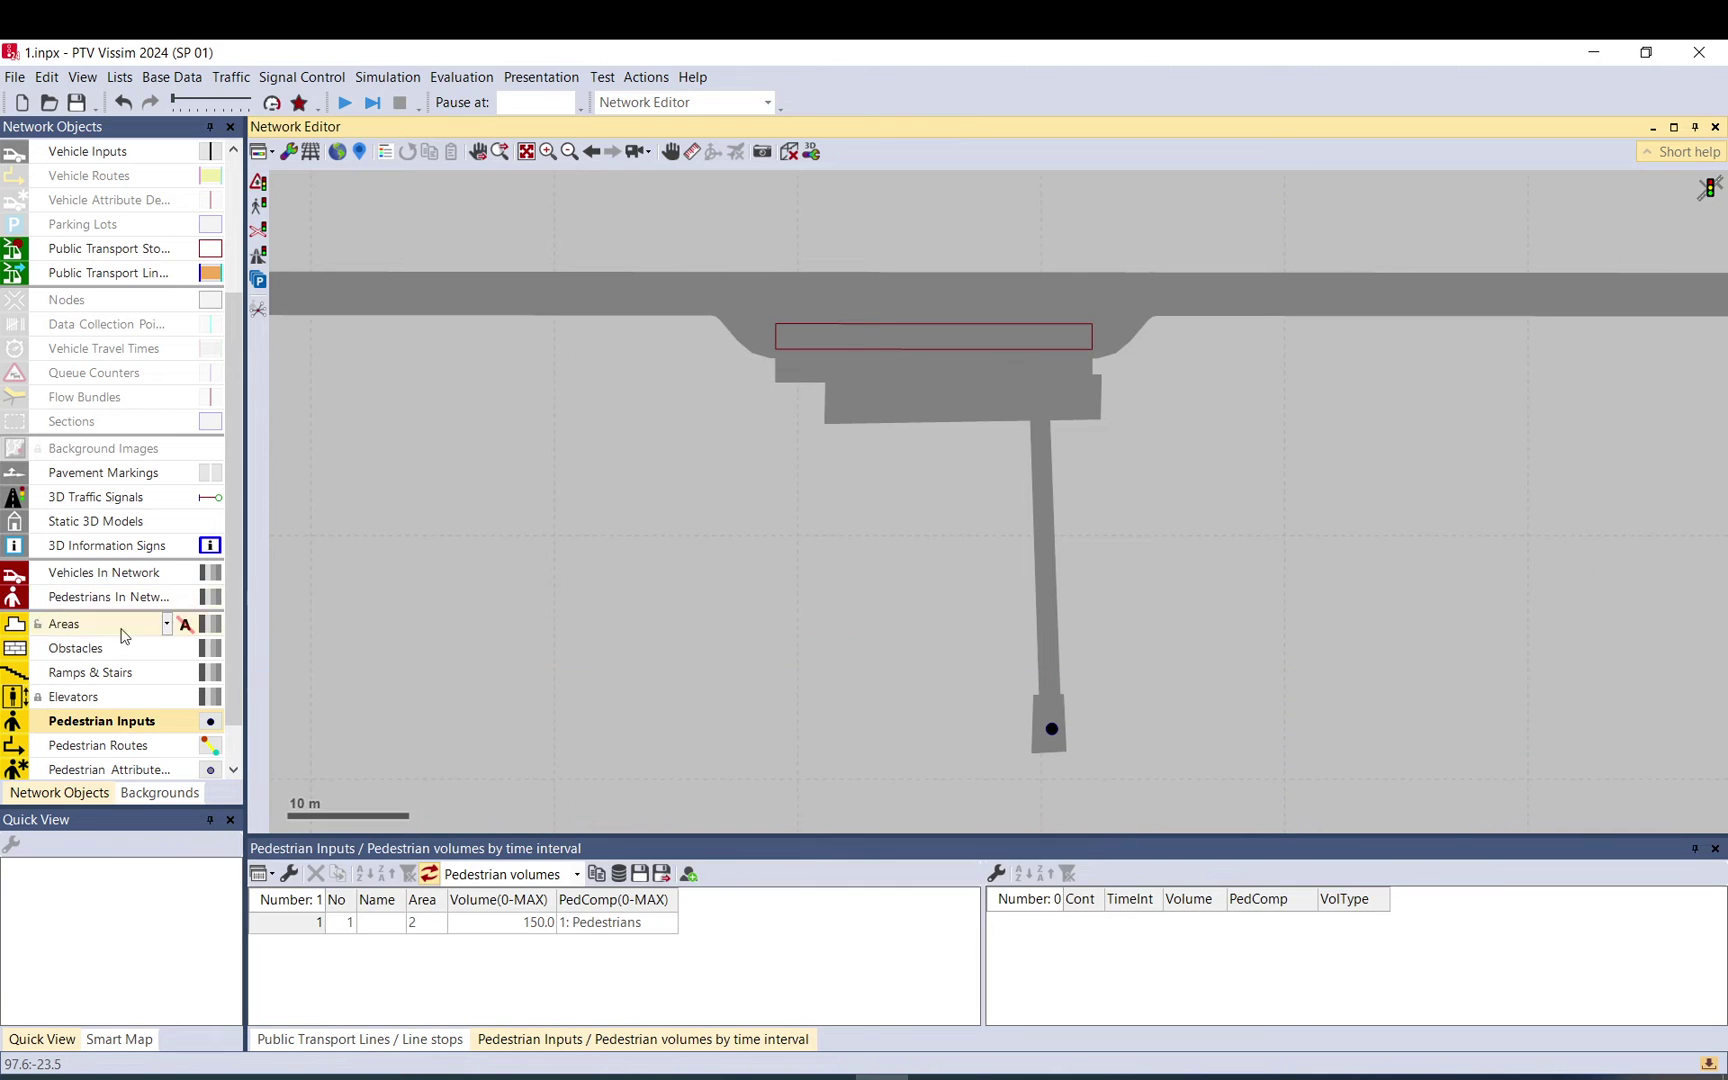
Step: Create a pedestrian route from bottom Area 2 to the large waiting area (Area 4)
{"action": "left_click", "coordinate": [95, 746]}
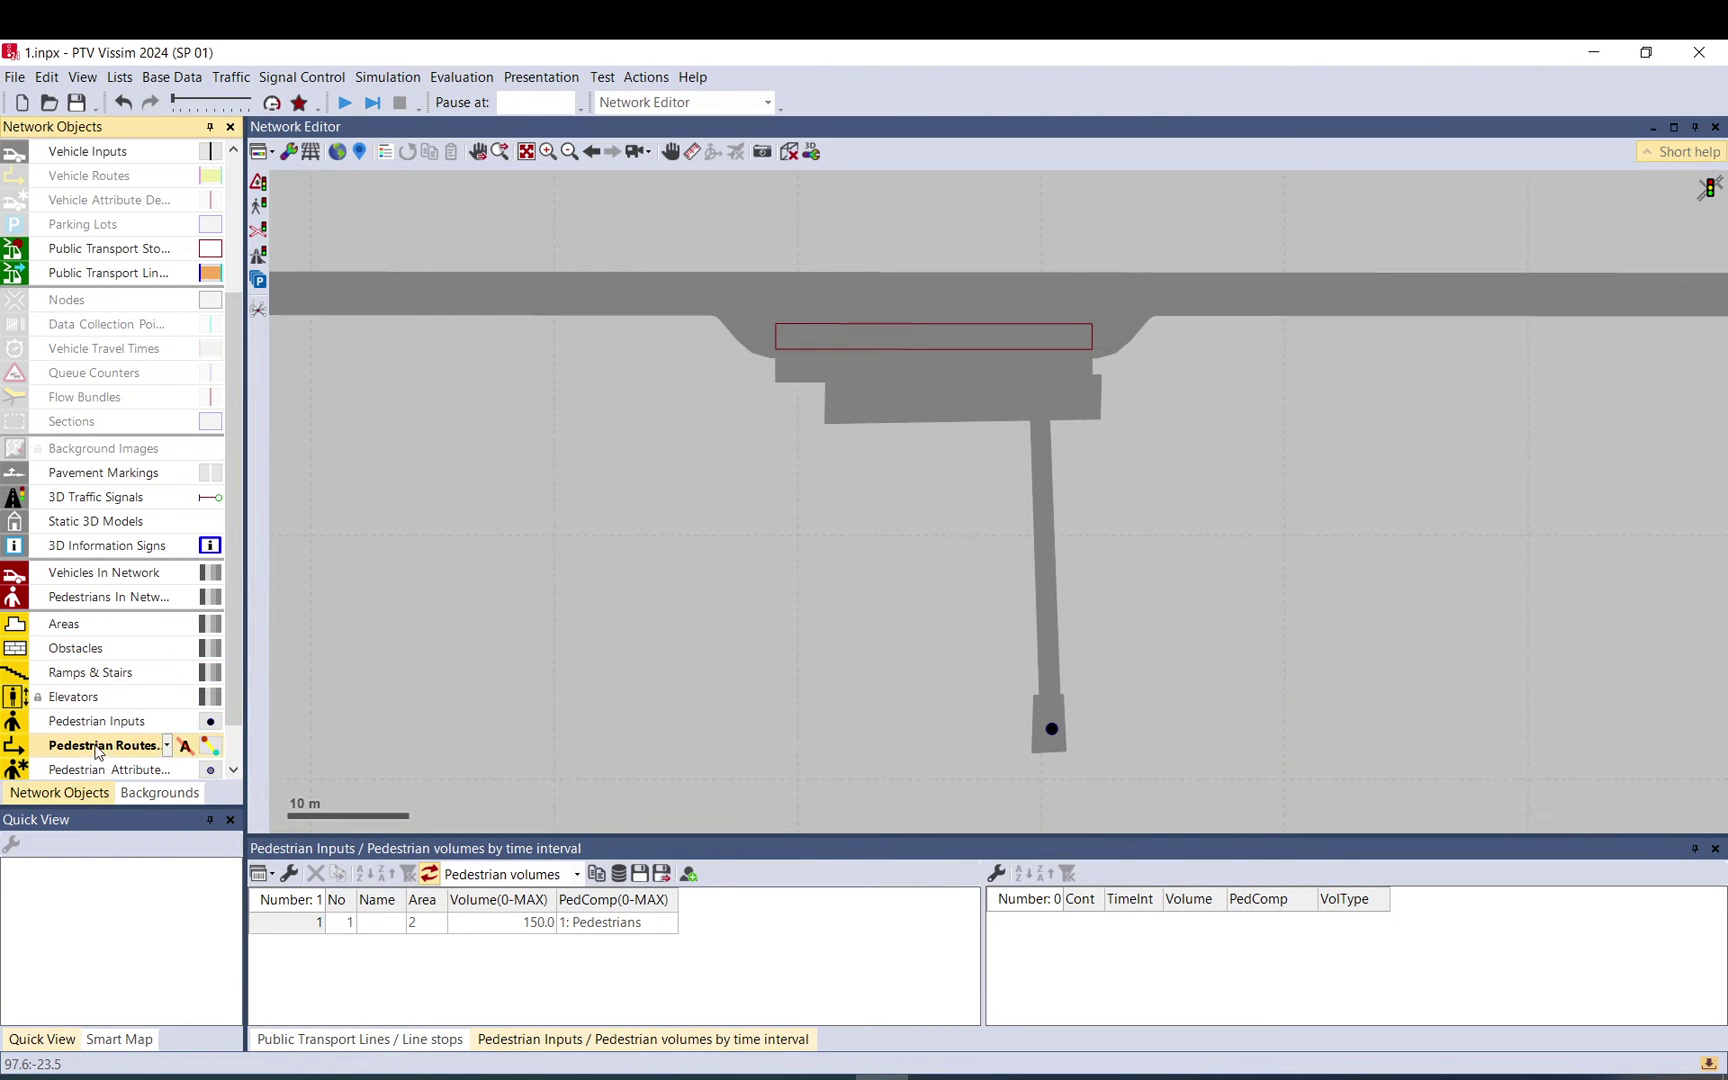
{"action": "right_click", "coordinate": [1034, 716]}
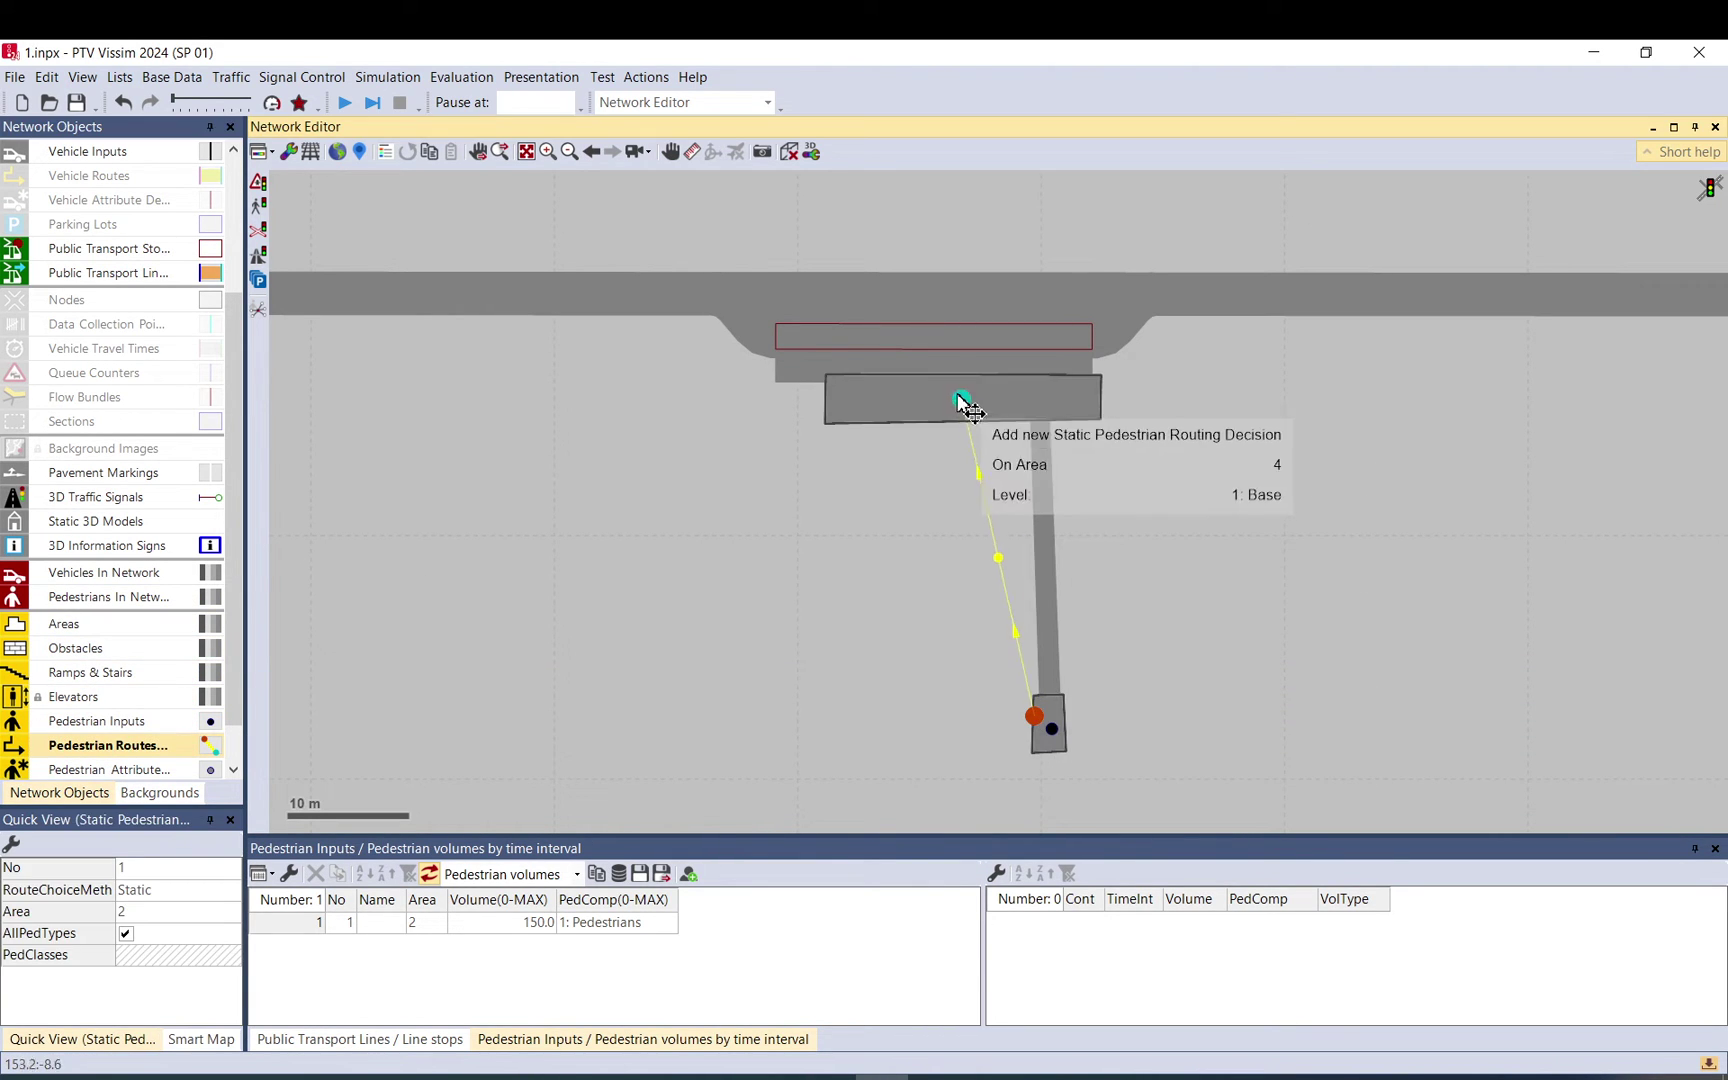
{"action": "left_click", "coordinate": [902, 413]}
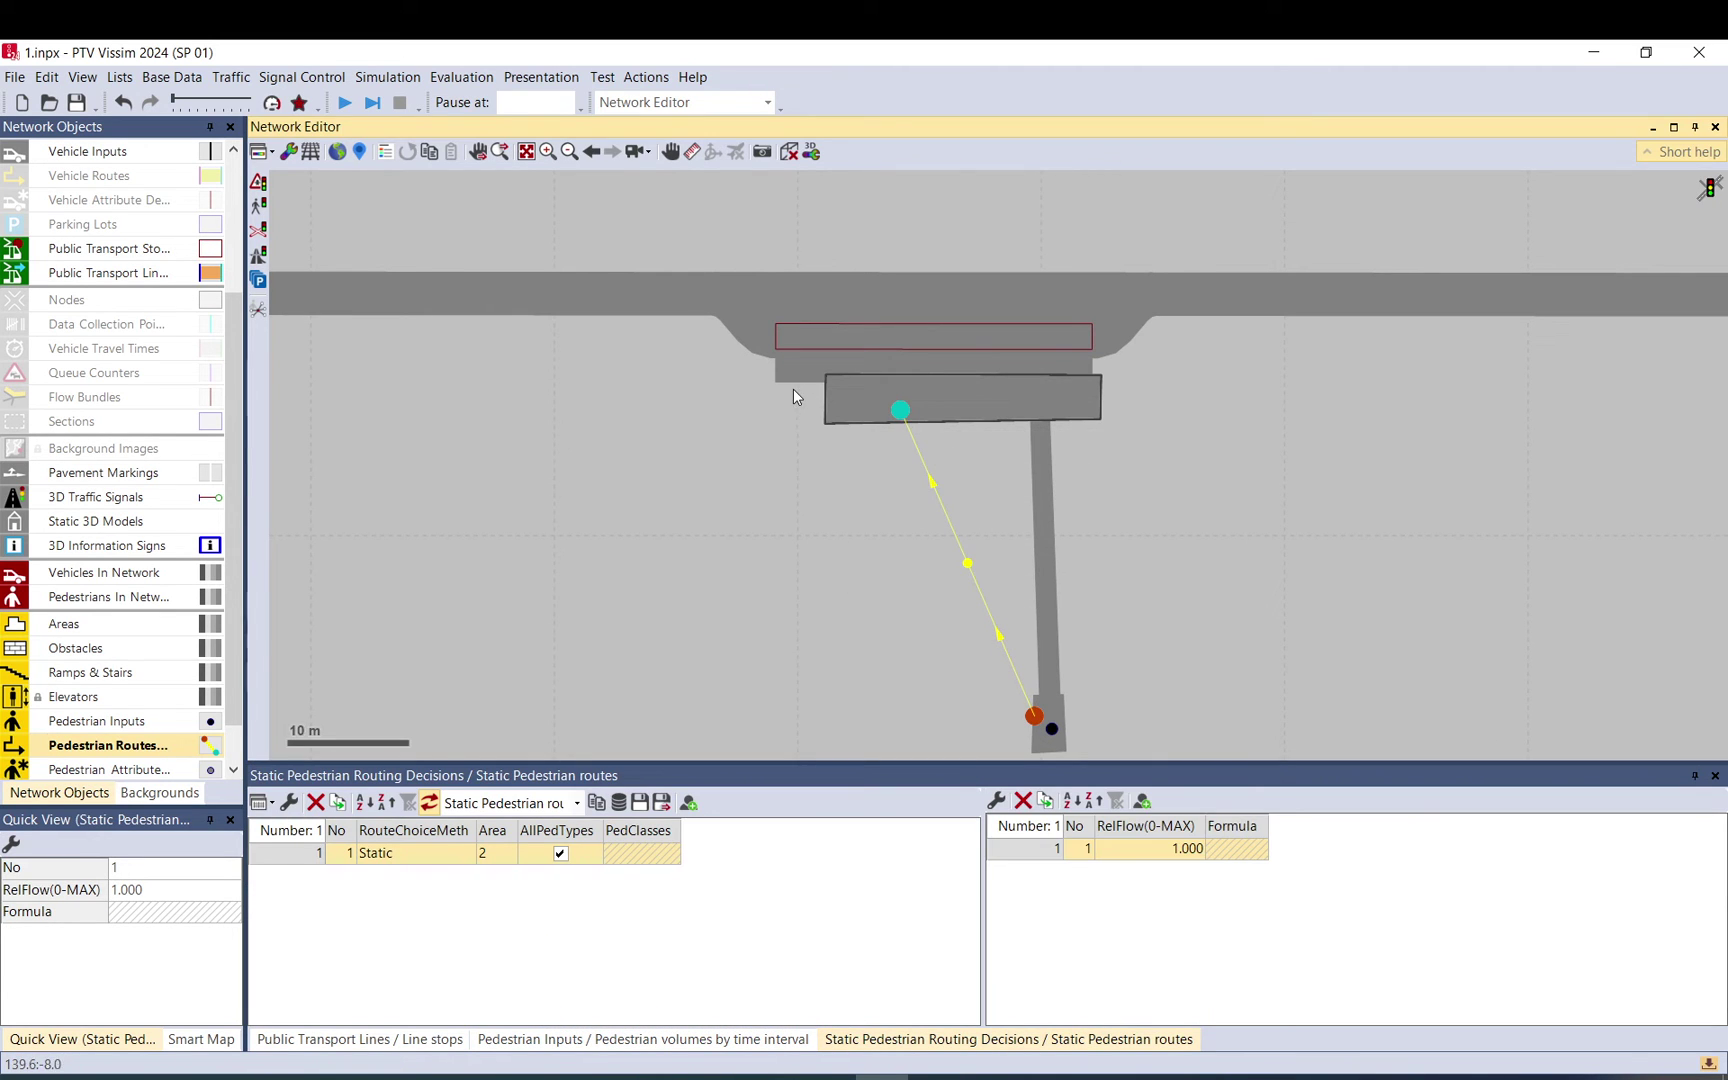
{"action": "left_click", "coordinate": [793, 395]}
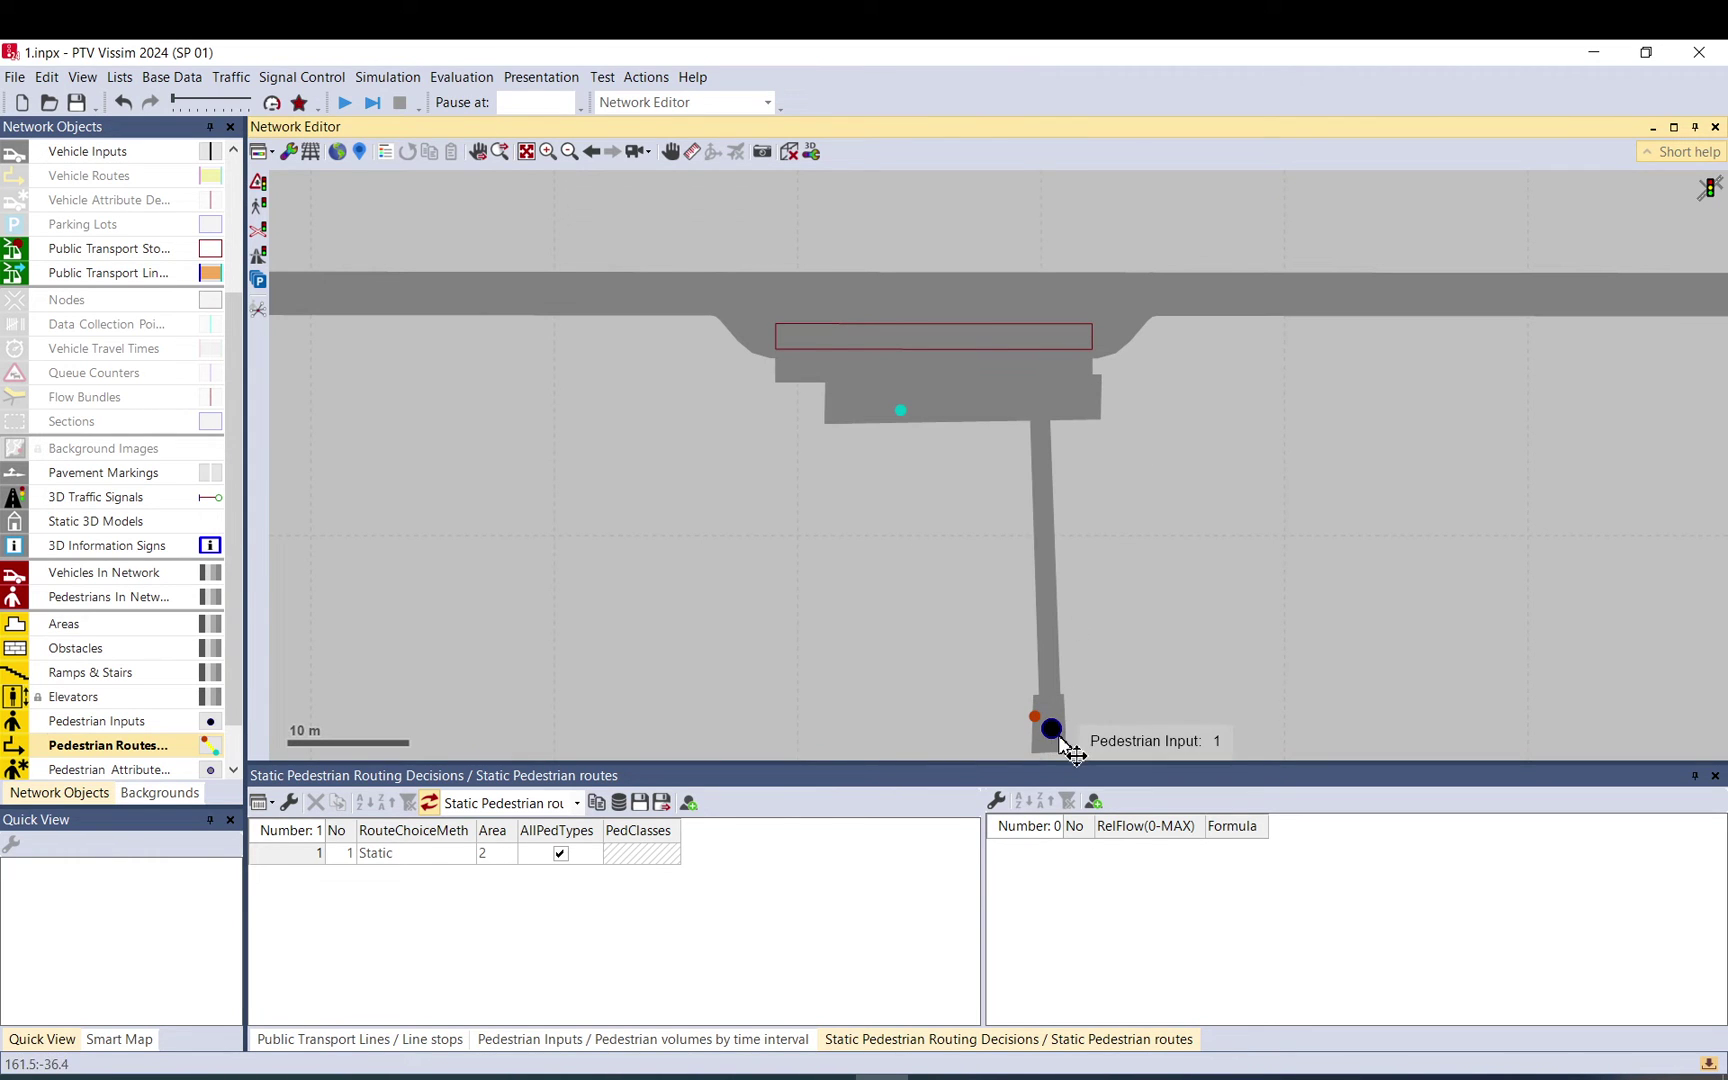
Step: Create a pedestrian route from the platform edge (Area 1) back to bottom Area 2
{"action": "right_click", "coordinate": [801, 373]}
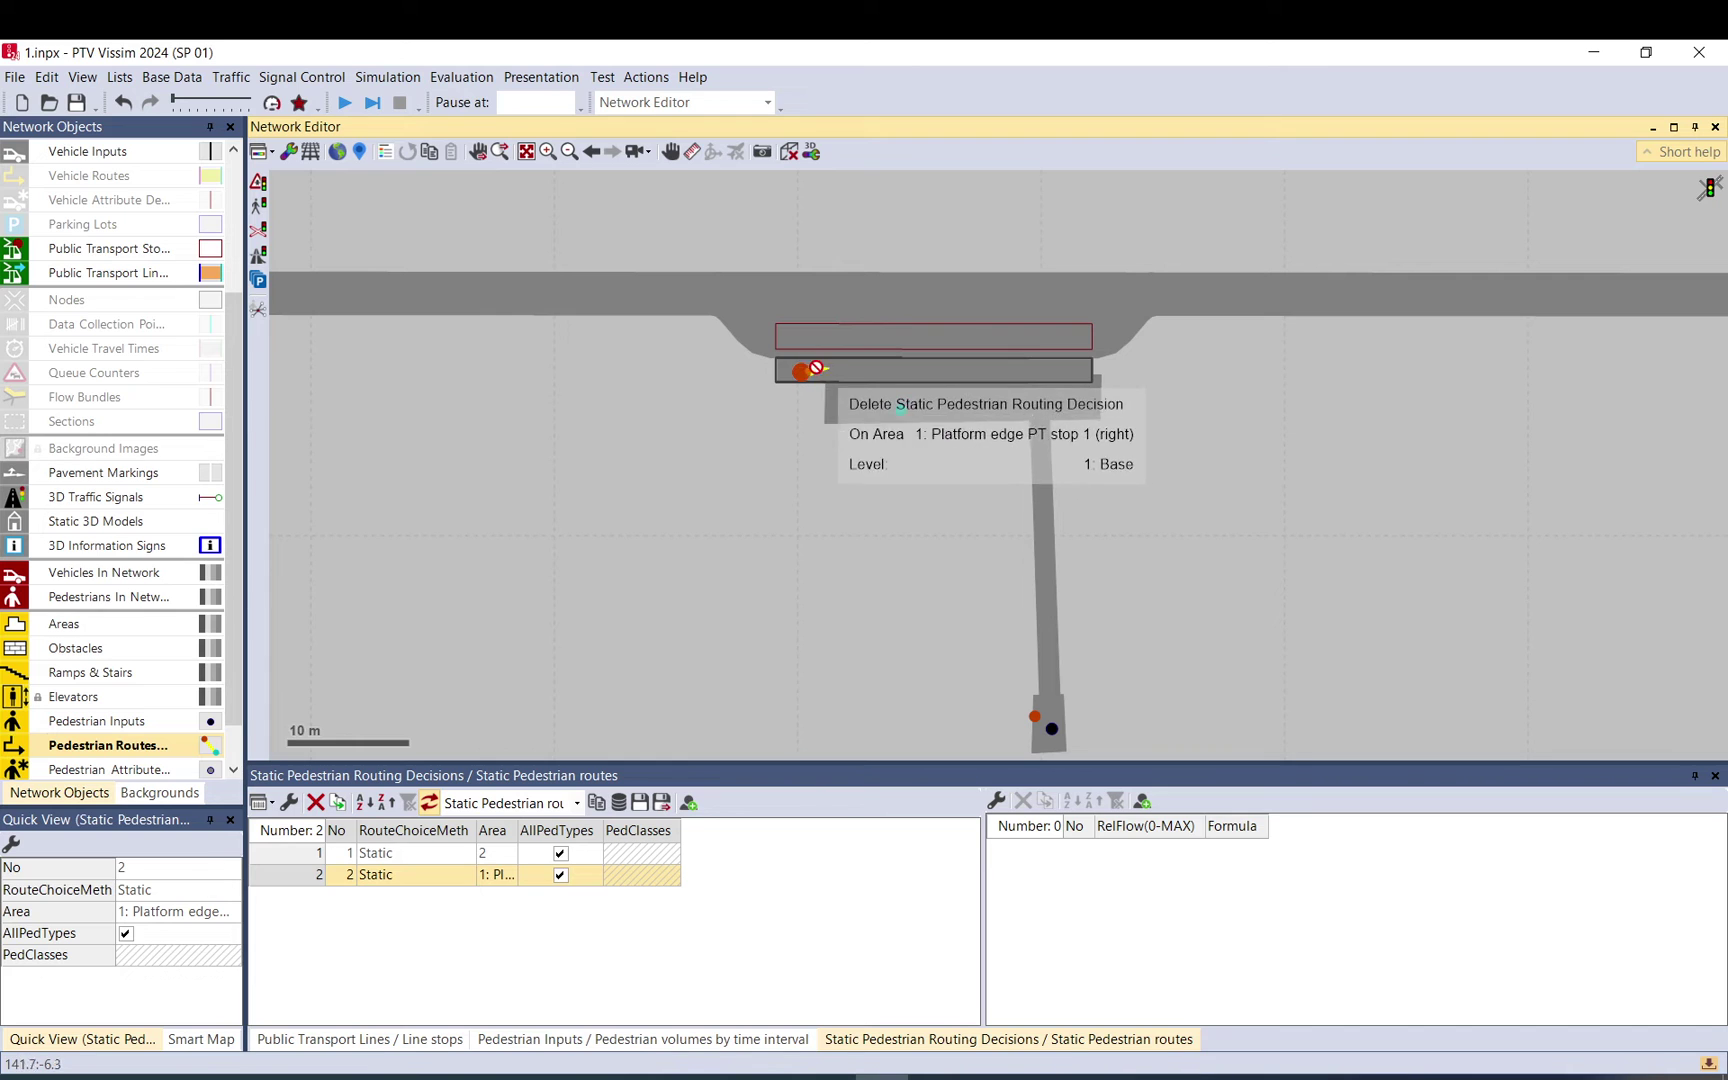
{"action": "right_click", "coordinate": [1051, 714]}
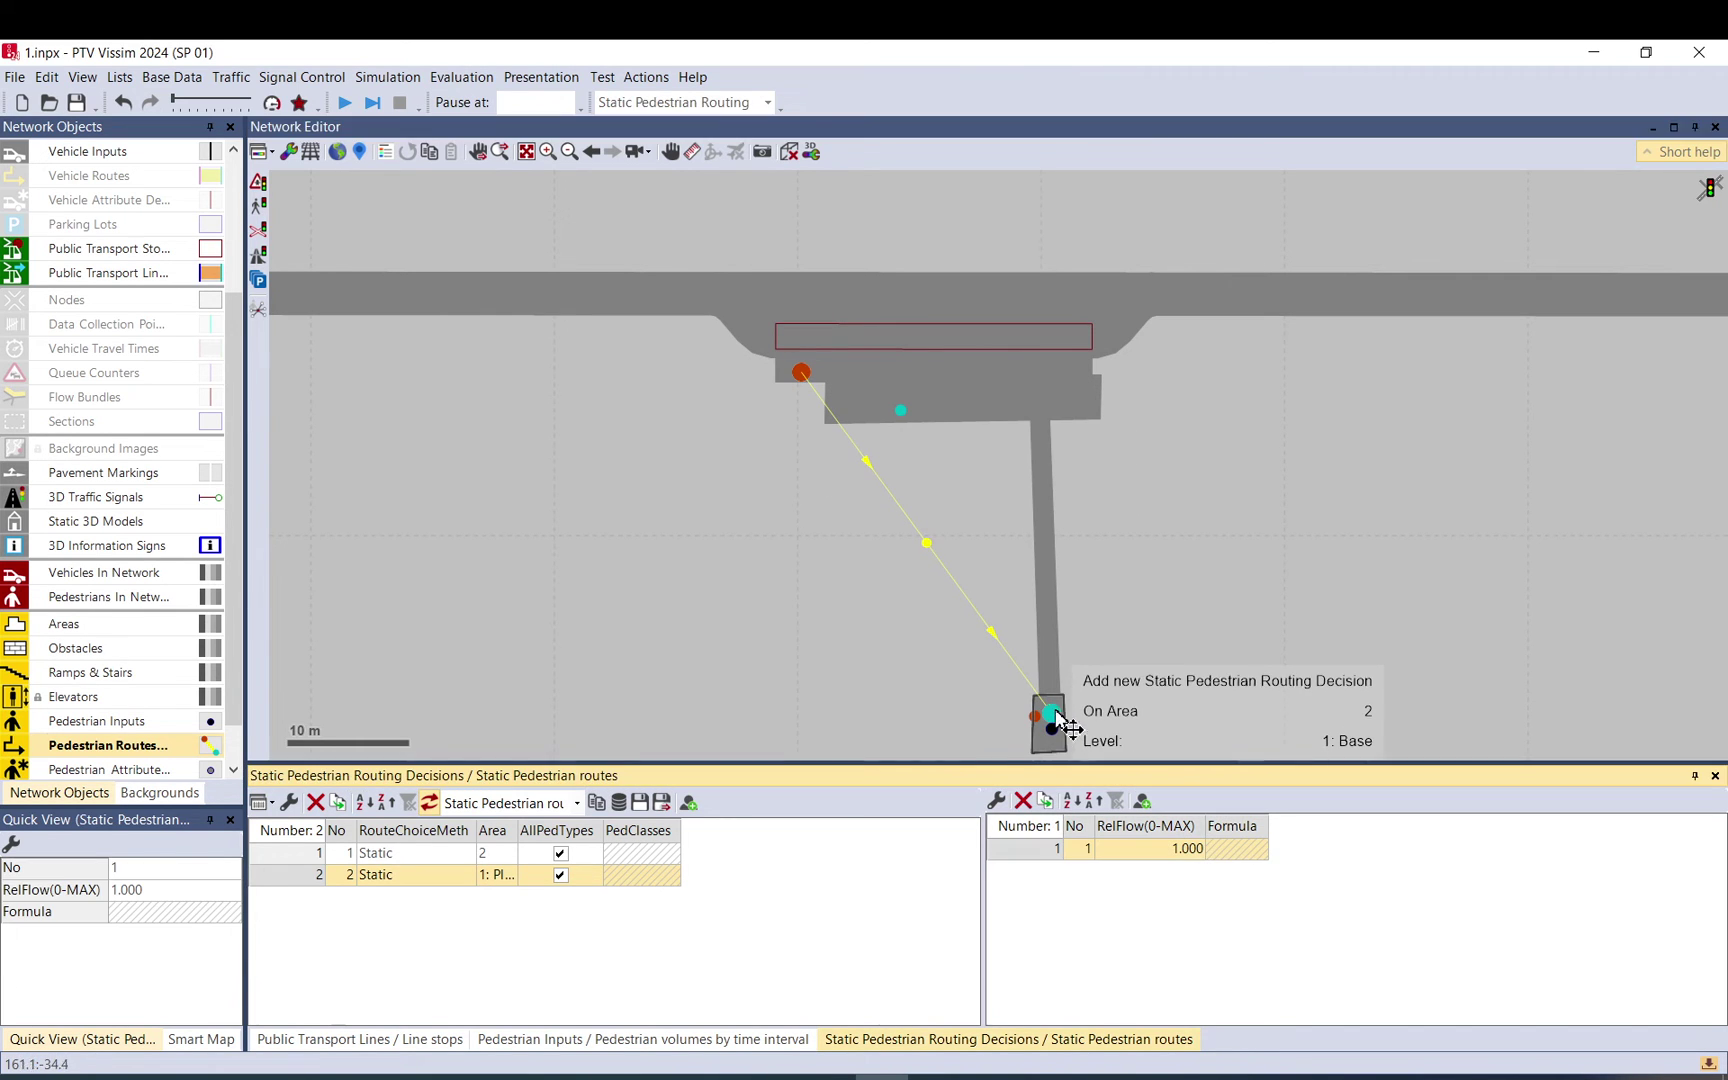
{"action": "left_click", "coordinate": [1164, 477]}
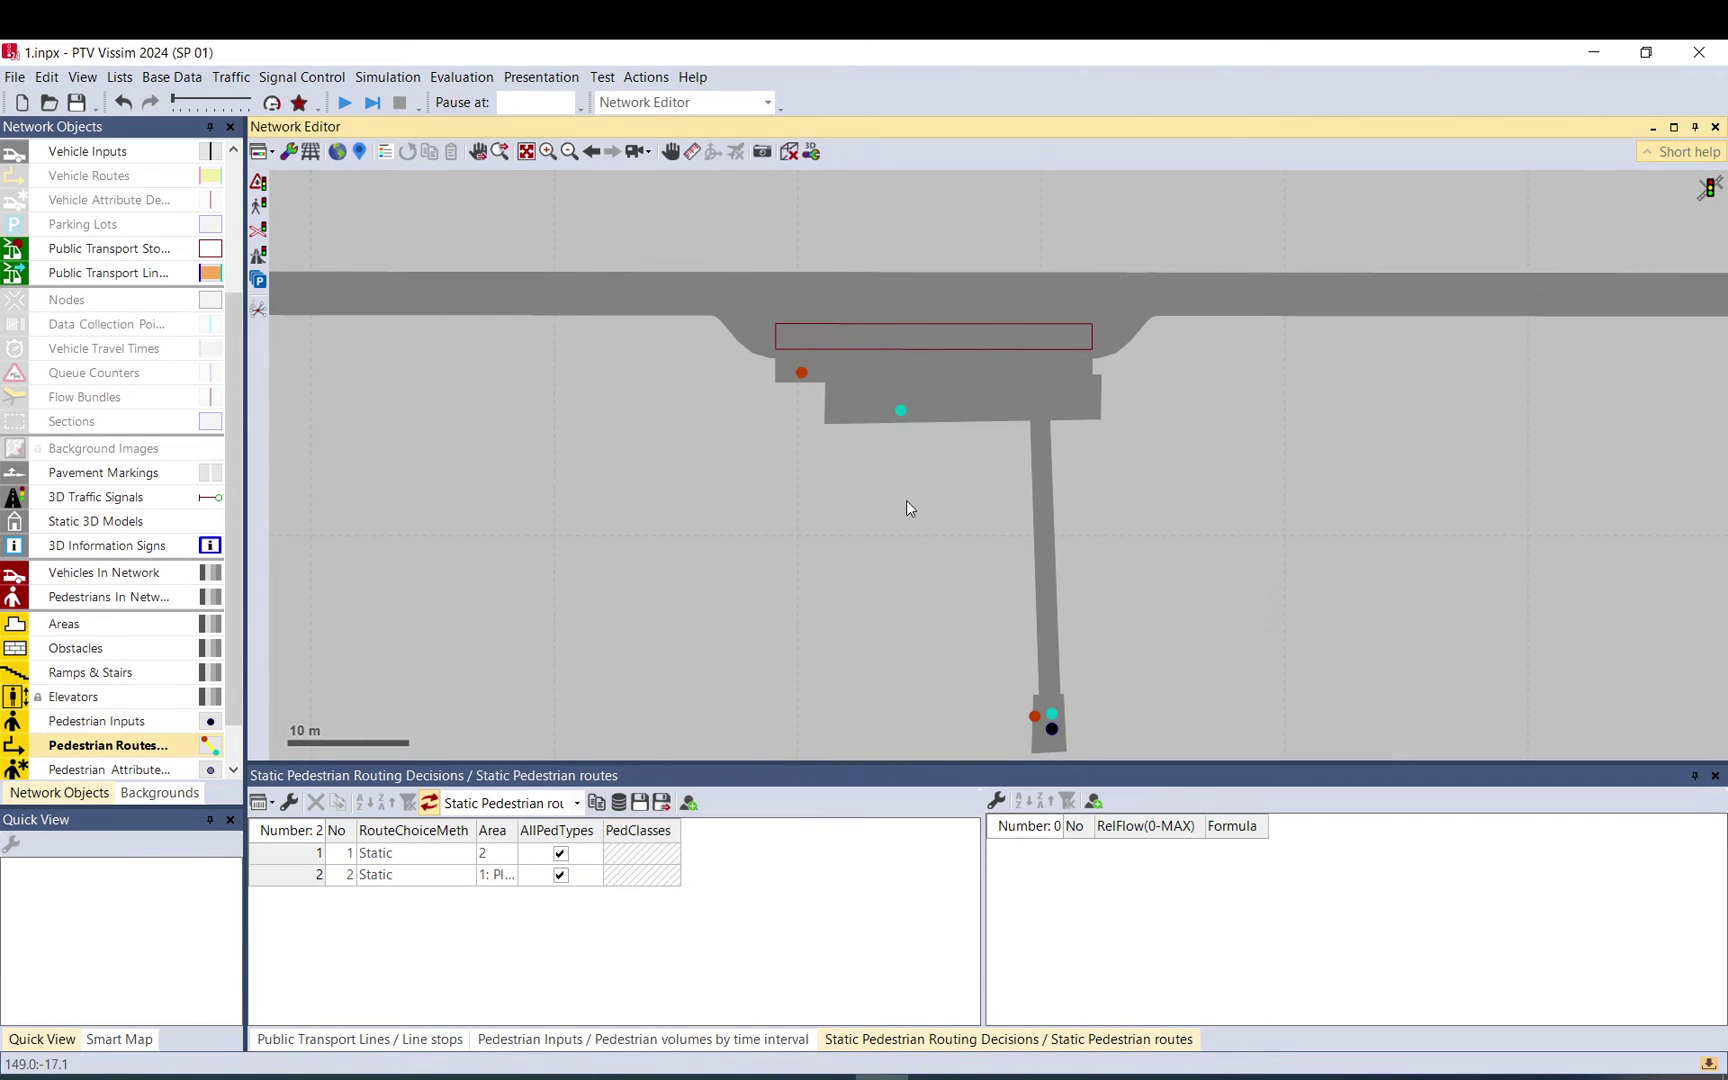
{"action": "left_click_drag", "start_coordinate": [906, 504], "coordinate": [805, 499]}
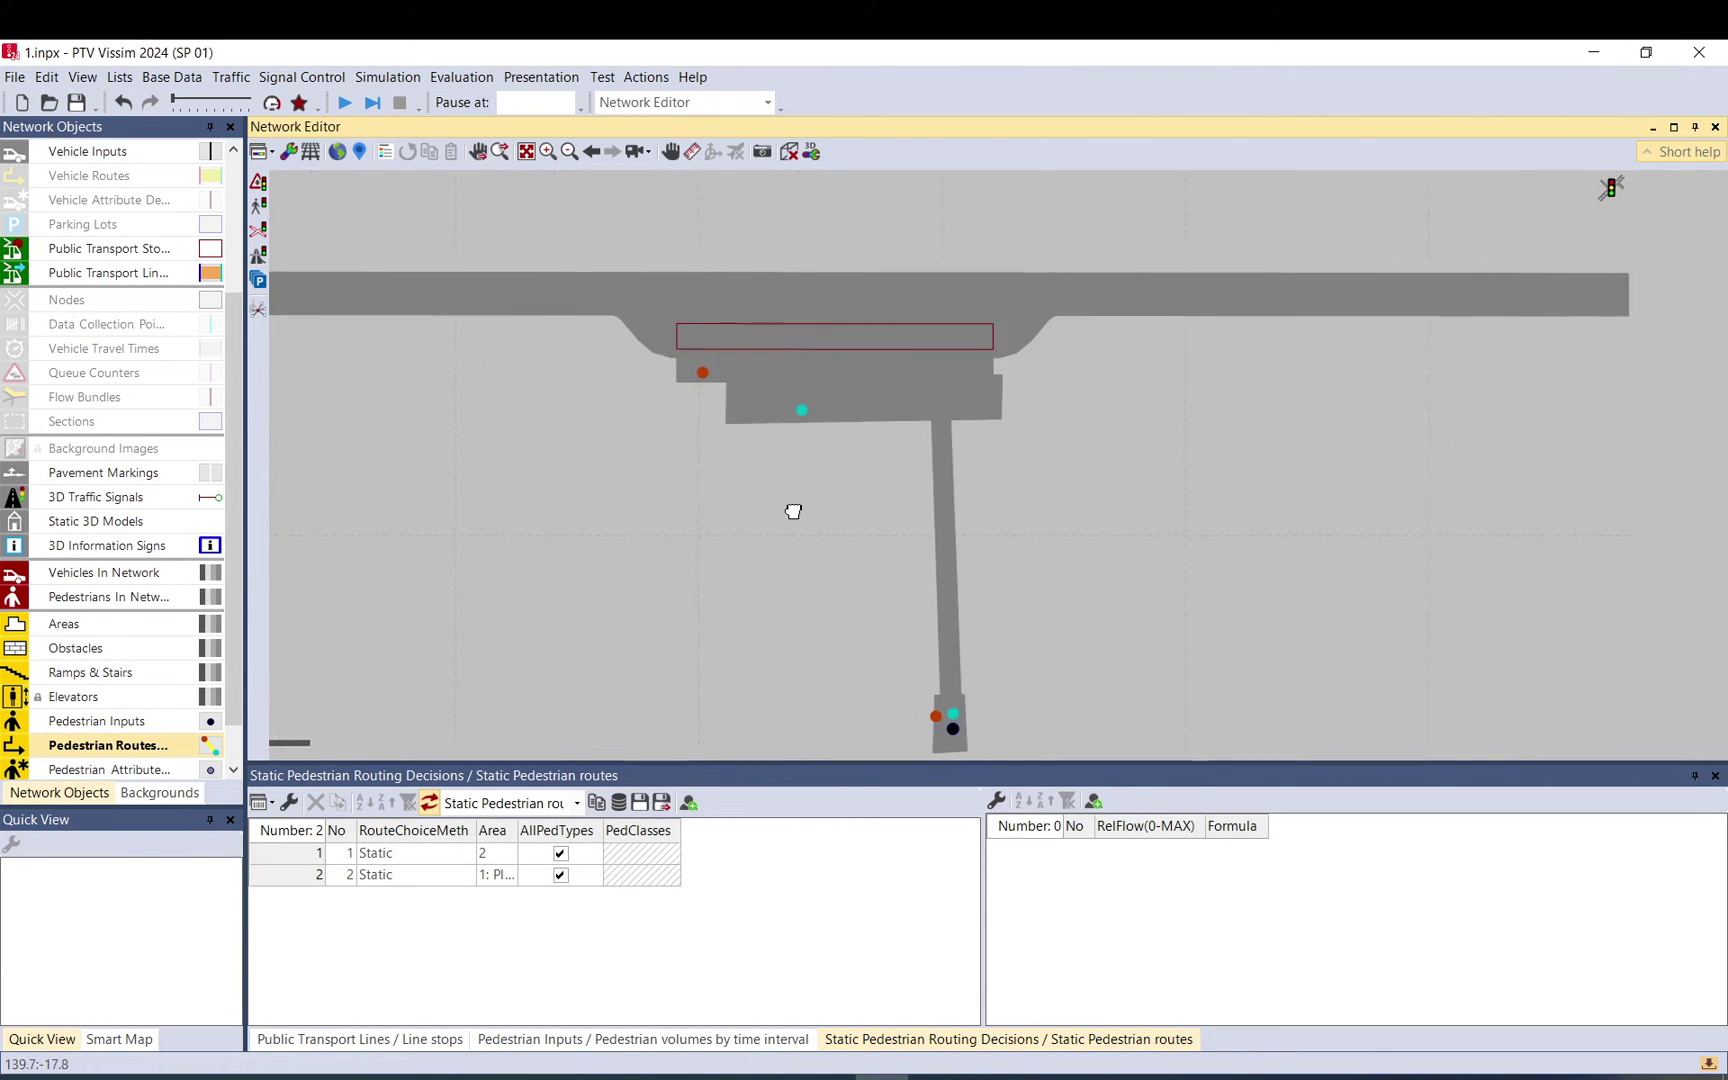
Step: Save the changes and run the simulation, following the pedestrians between the bus stop and Area 2
{"action": "left_click", "coordinate": [344, 102]}
{"action": "left_click", "coordinate": [840, 577]}
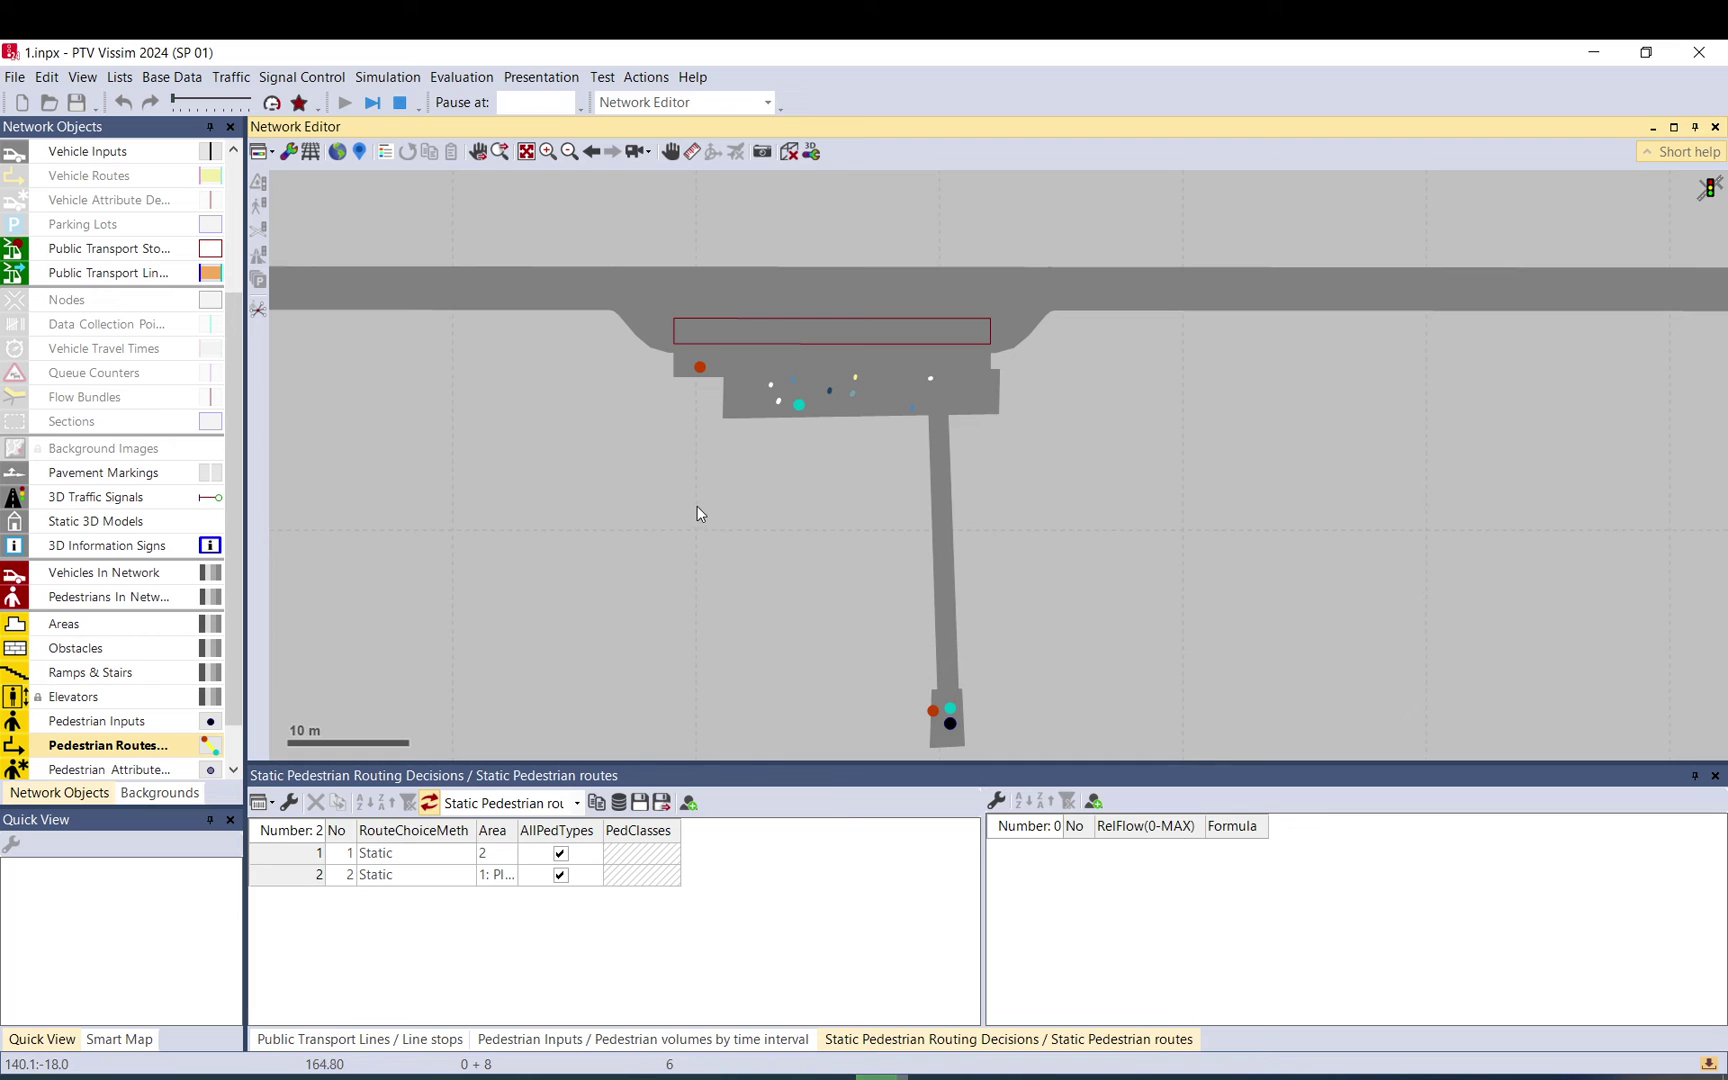
{"action": "scroll", "coordinate": [747, 508], "scroll_direction": "down", "scroll_amount": 1}
{"action": "left_click_drag", "start_coordinate": [747, 508], "coordinate": [1092, 459]}
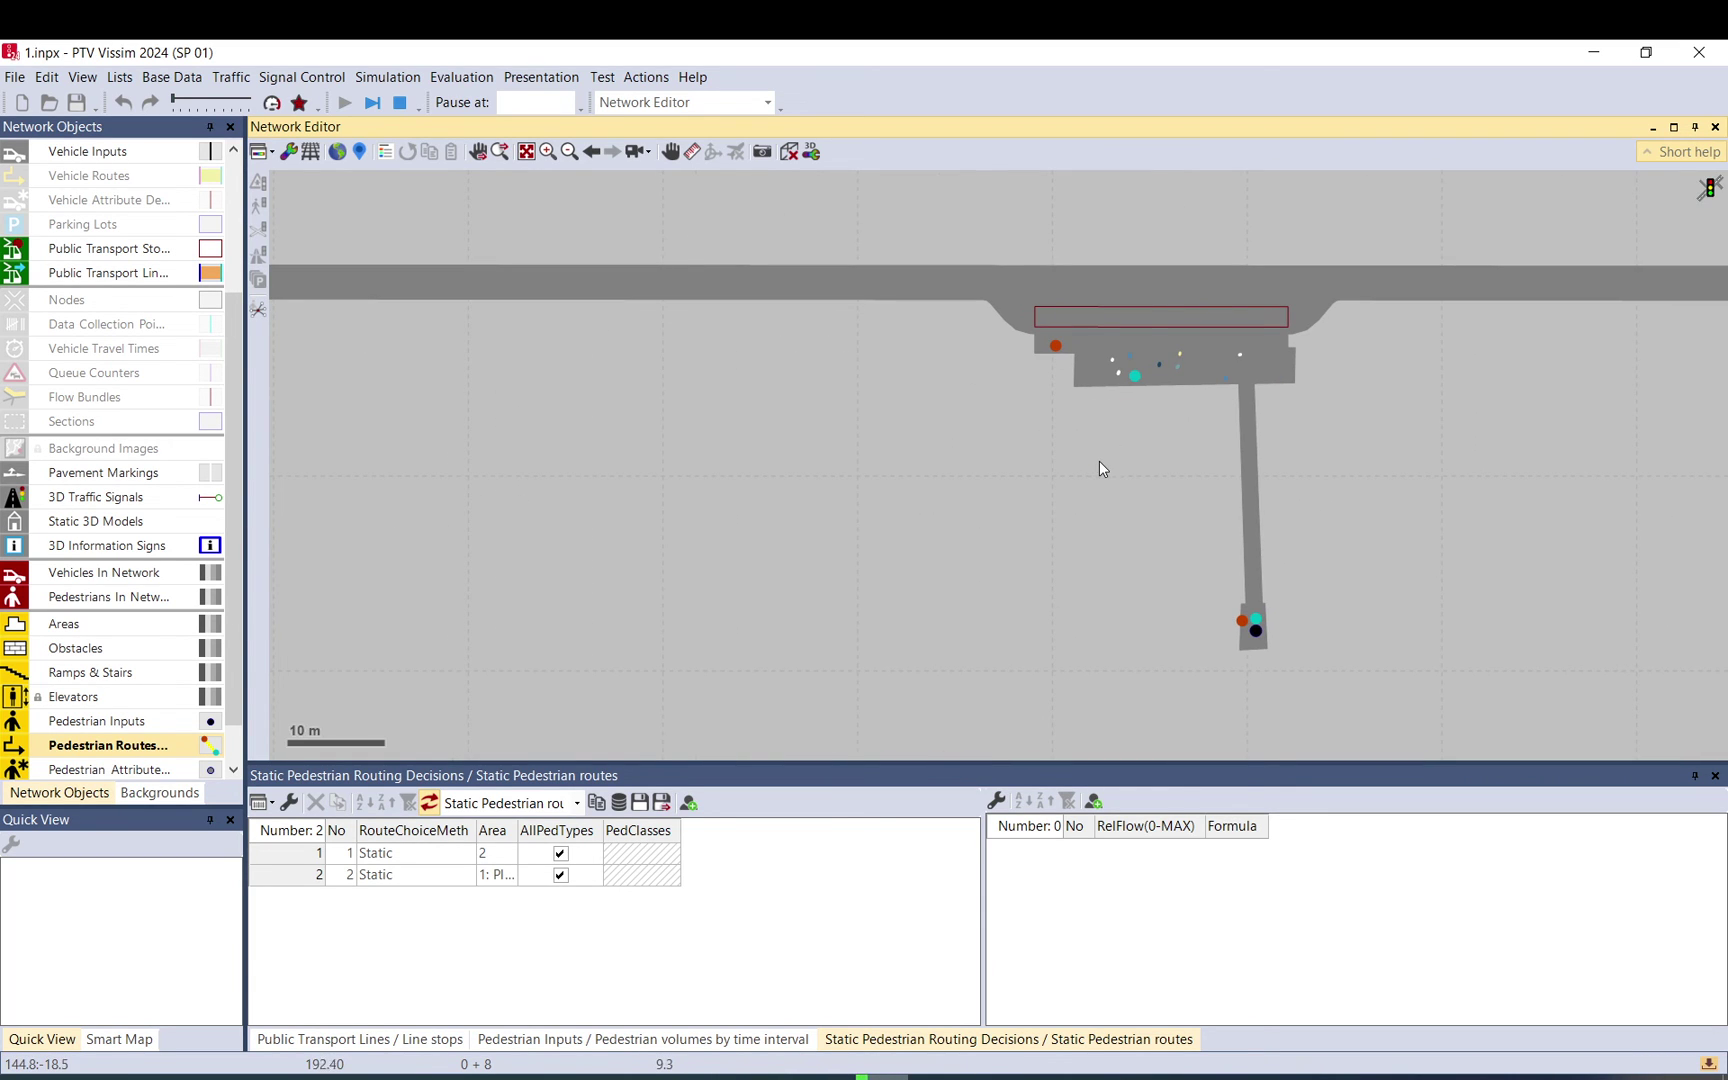
{"action": "left_click_drag", "start_coordinate": [1100, 461], "coordinate": [927, 423]}
{"action": "scroll", "coordinate": [1079, 383], "scroll_direction": "up", "scroll_amount": 1}
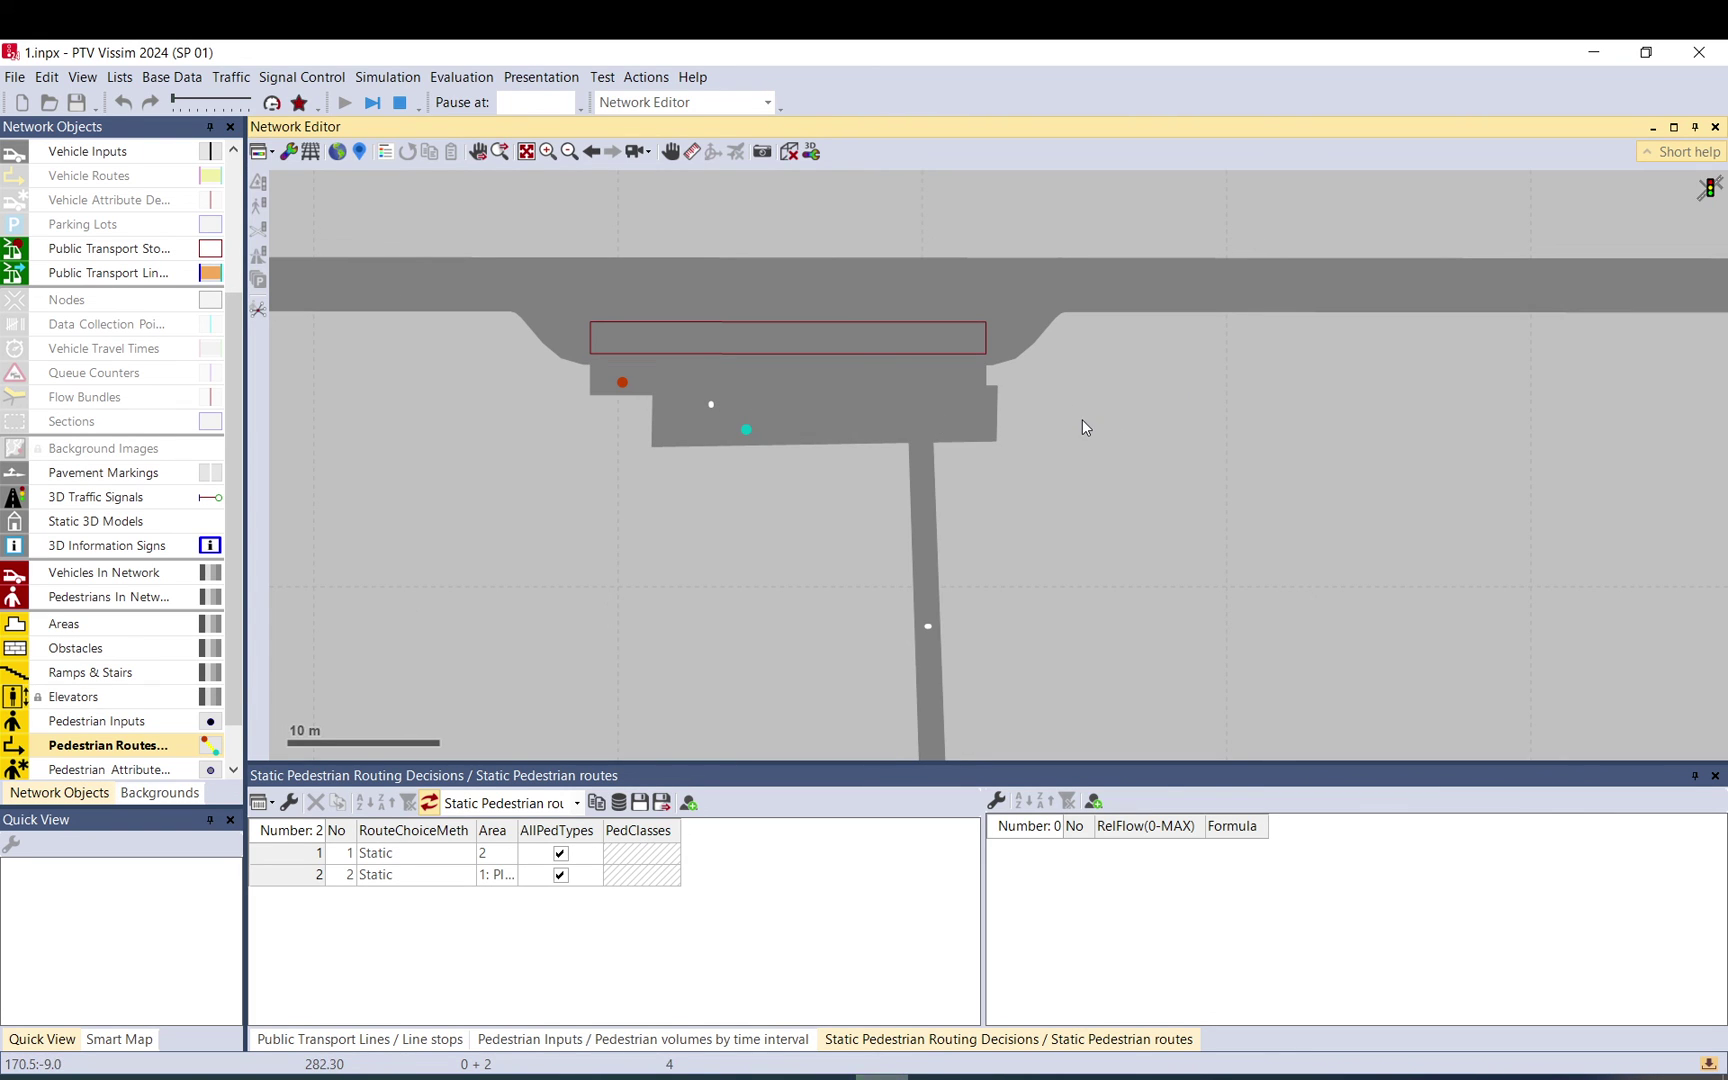
{"action": "scroll", "coordinate": [1081, 418], "scroll_direction": "down", "scroll_amount": 2}
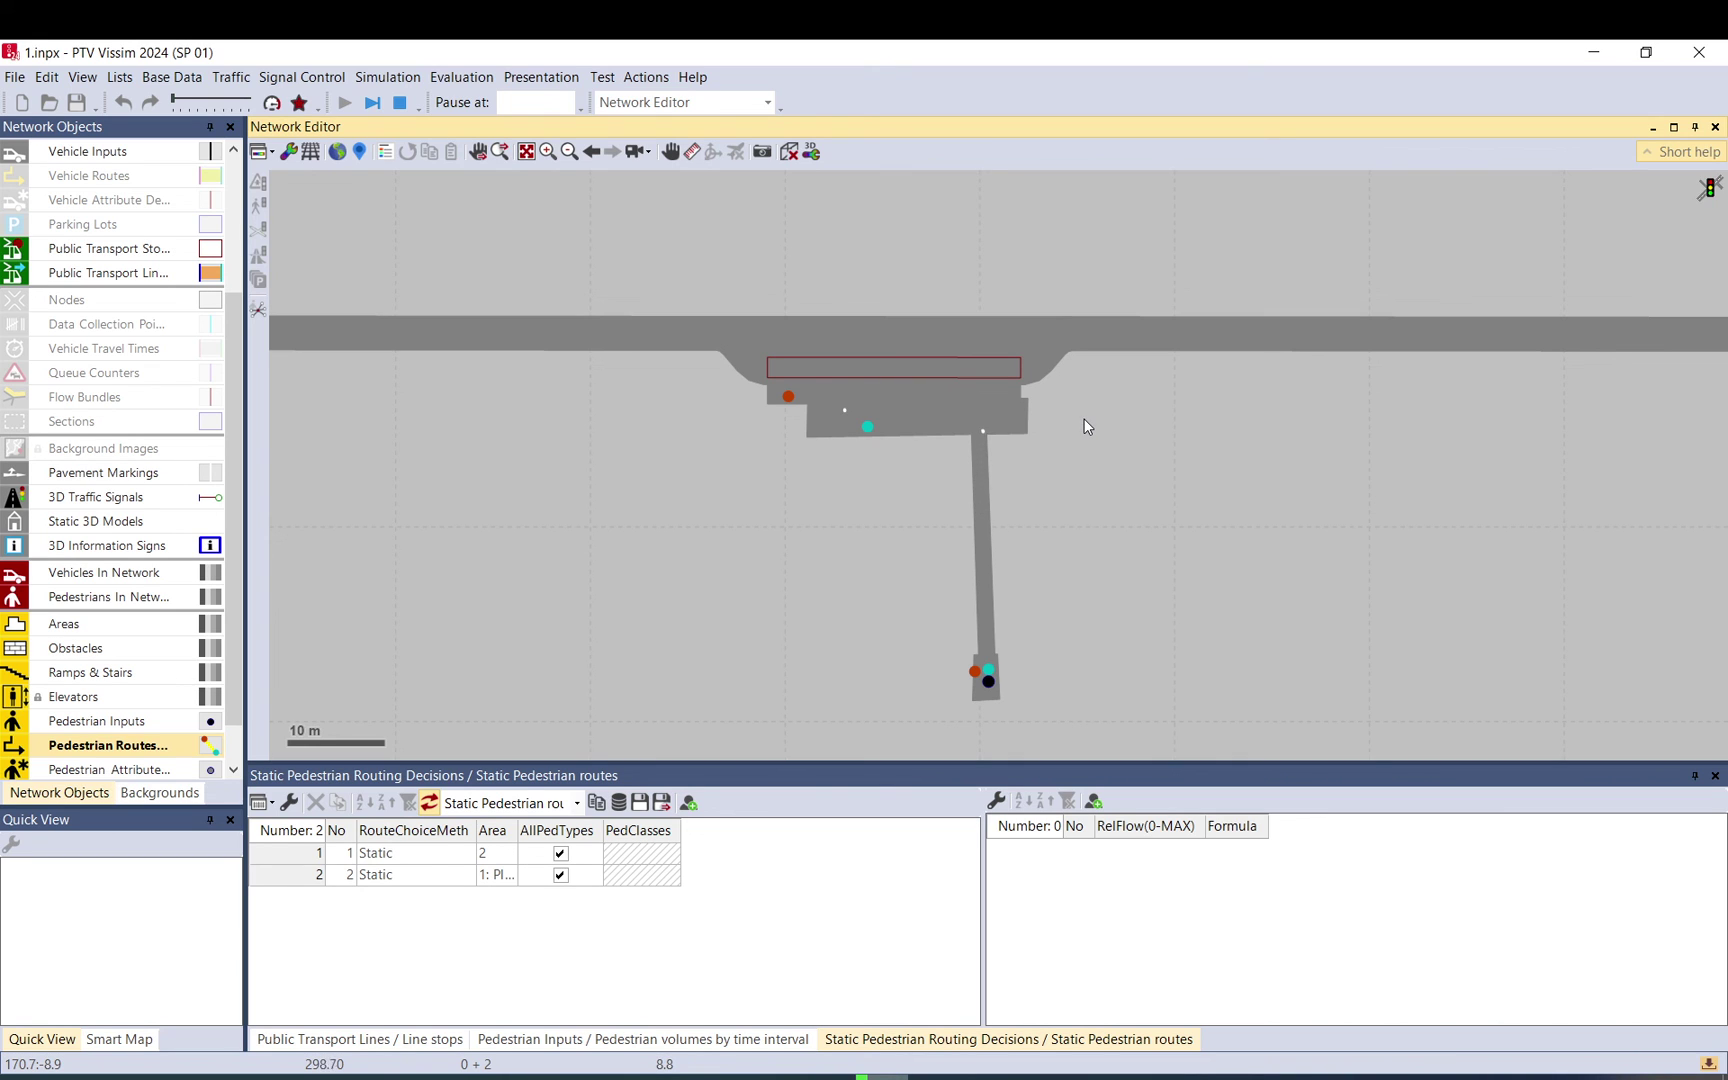